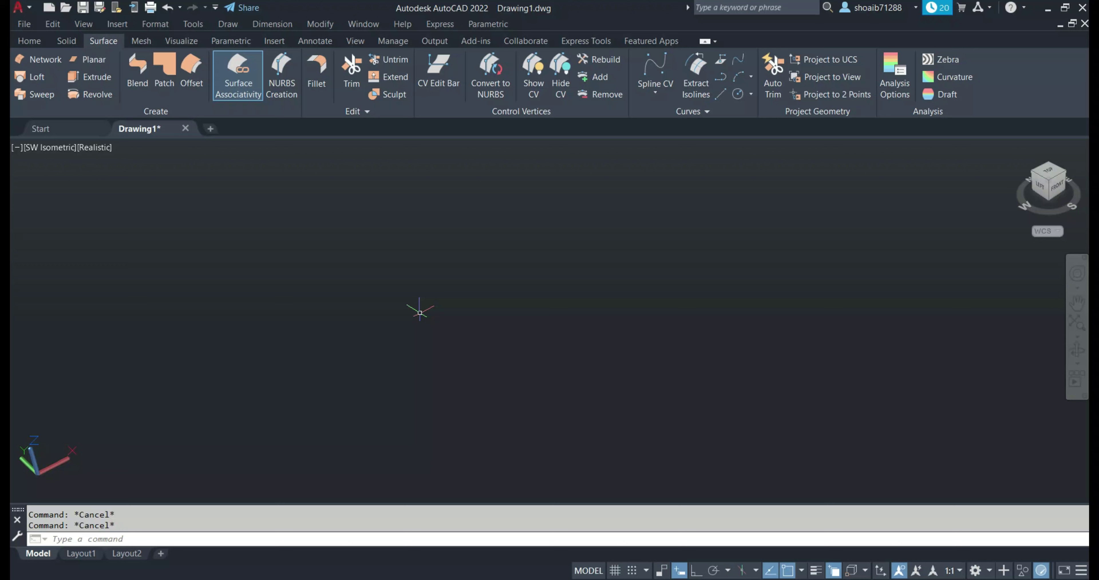
Step: Start and cancel two lines, leaving Drawing1 empty, then switch to the Top view
type("l")
key("Return")
left_click(486, 325)
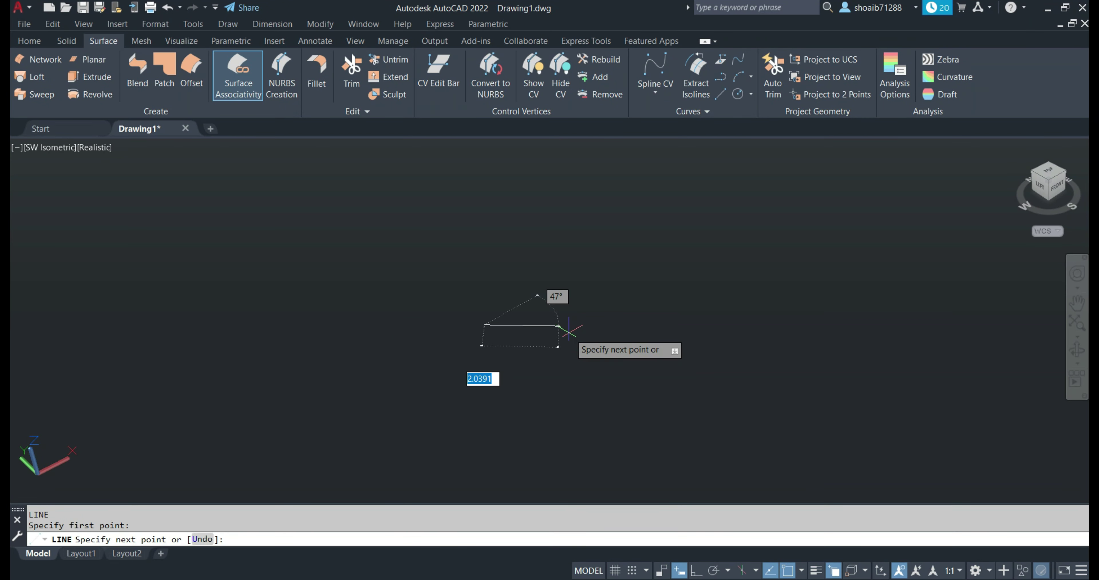
key("Escape")
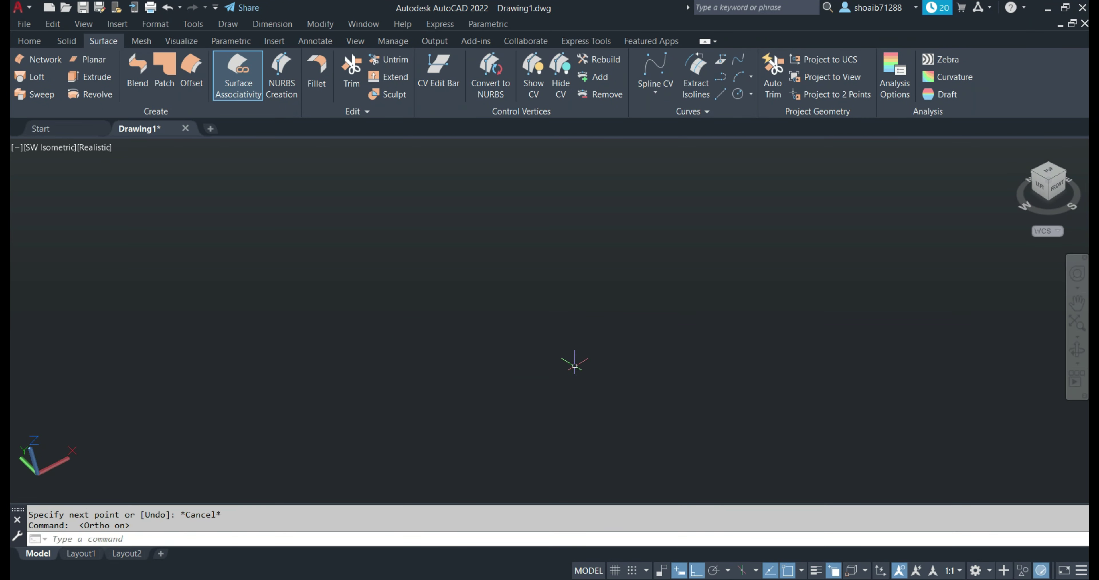
type("l")
key("Return")
left_click(482, 325)
key("Escape")
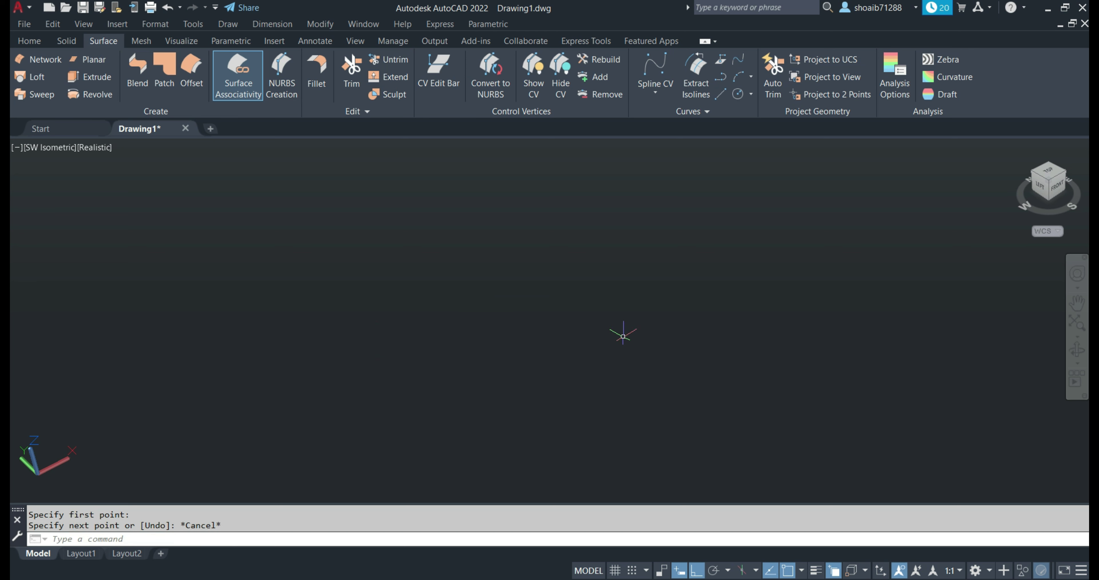
left_click(1049, 172)
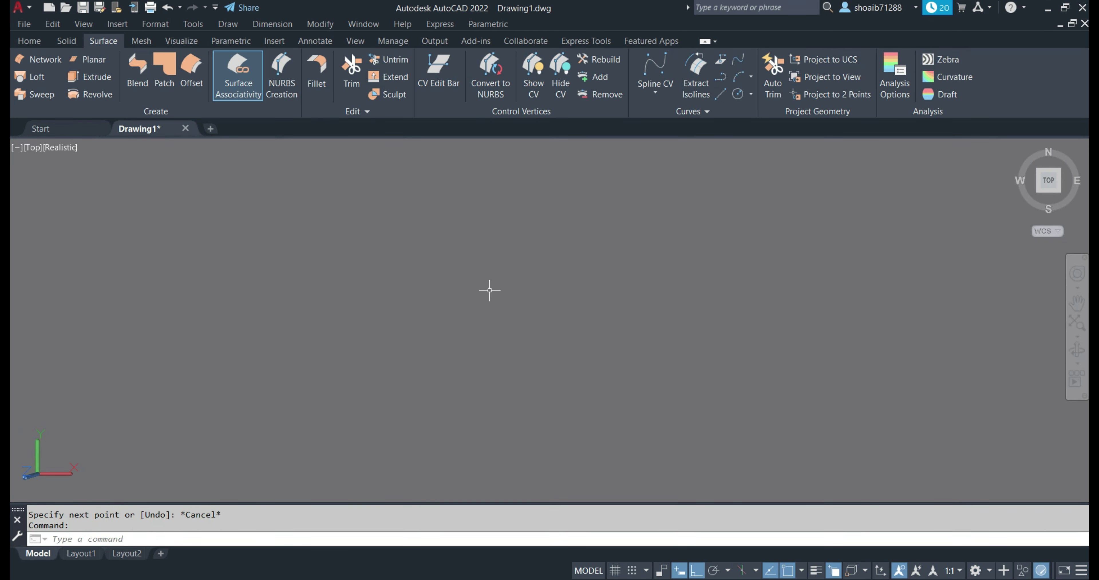
Step: Open a new drawing and set its limits from 0,0 to 200,200
left_click(209, 130)
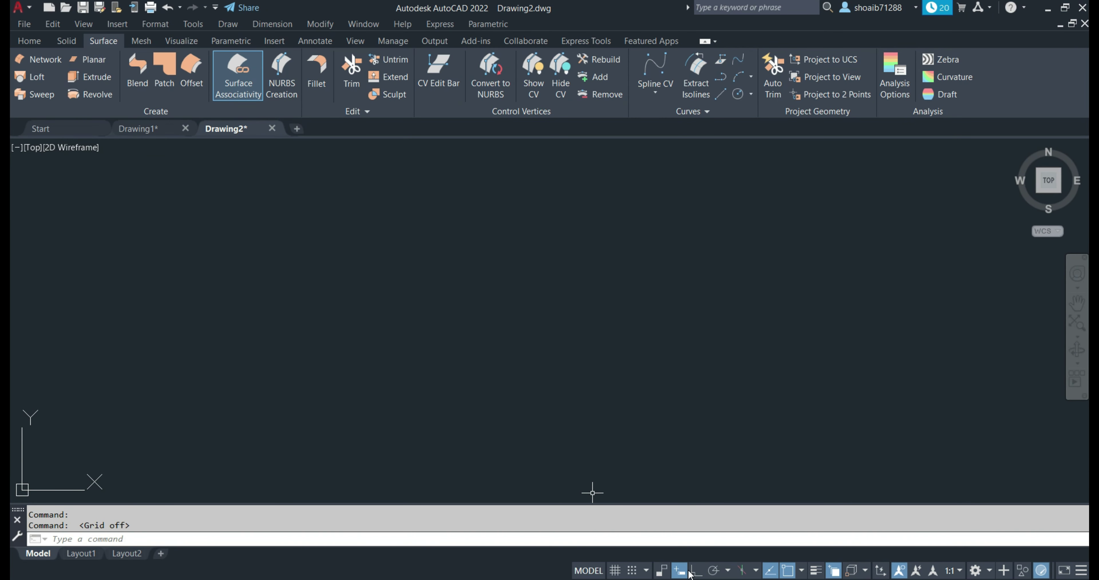
type("li")
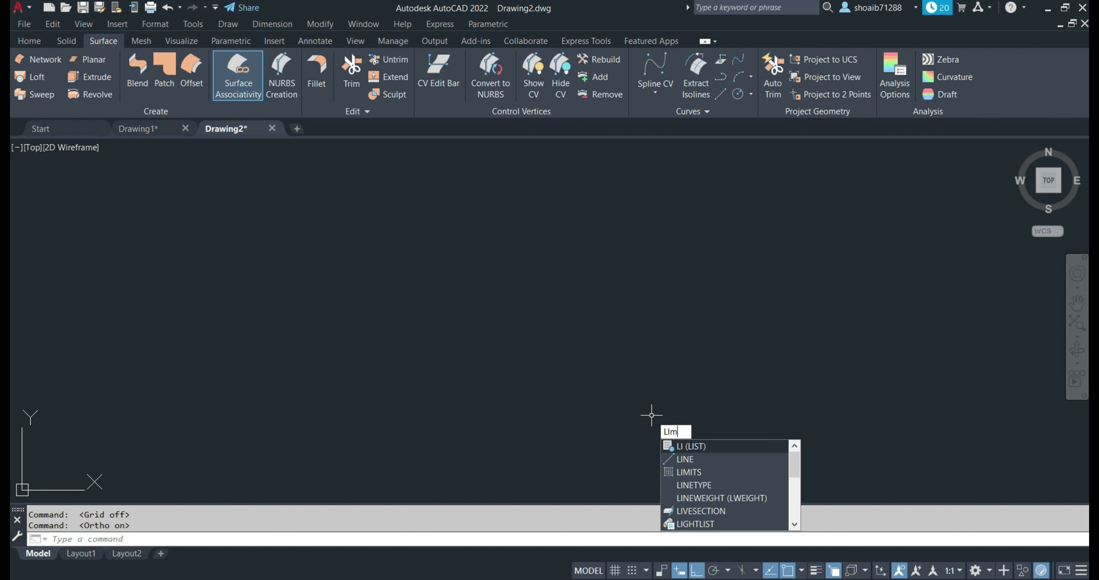
type("mits")
key("Return")
key("Return")
type("200")
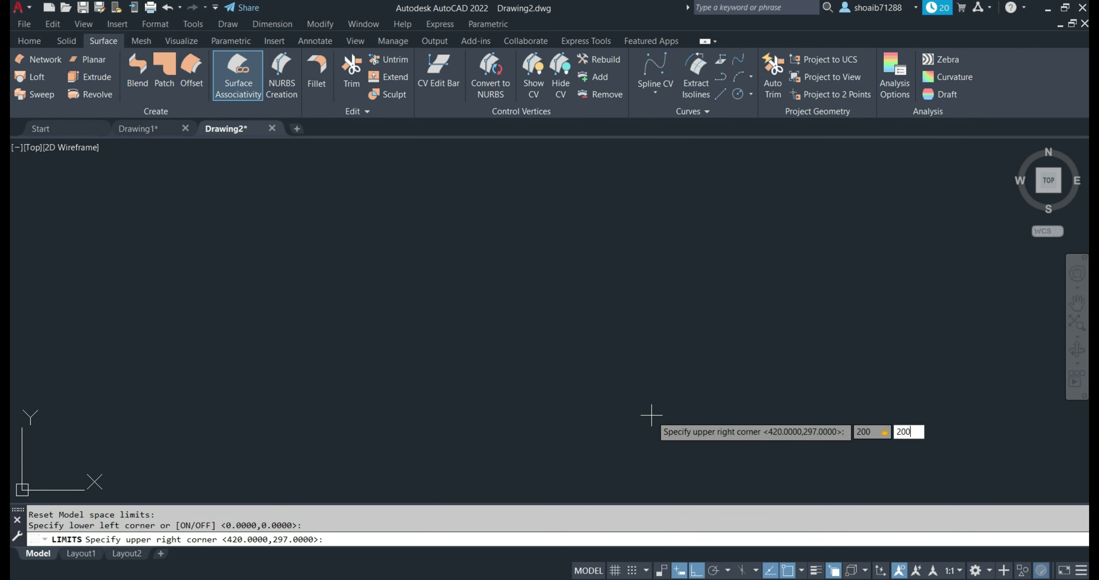
key("Return")
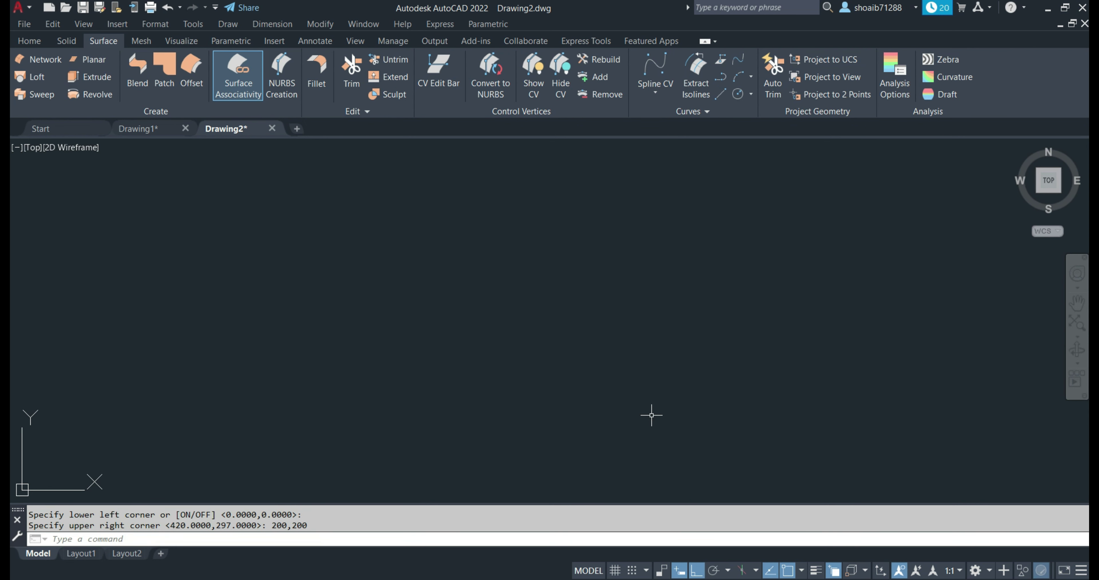
Step: Zoom to the full limits area and turn the UCS icon on
type("z")
key("Return")
type("a")
key("Return")
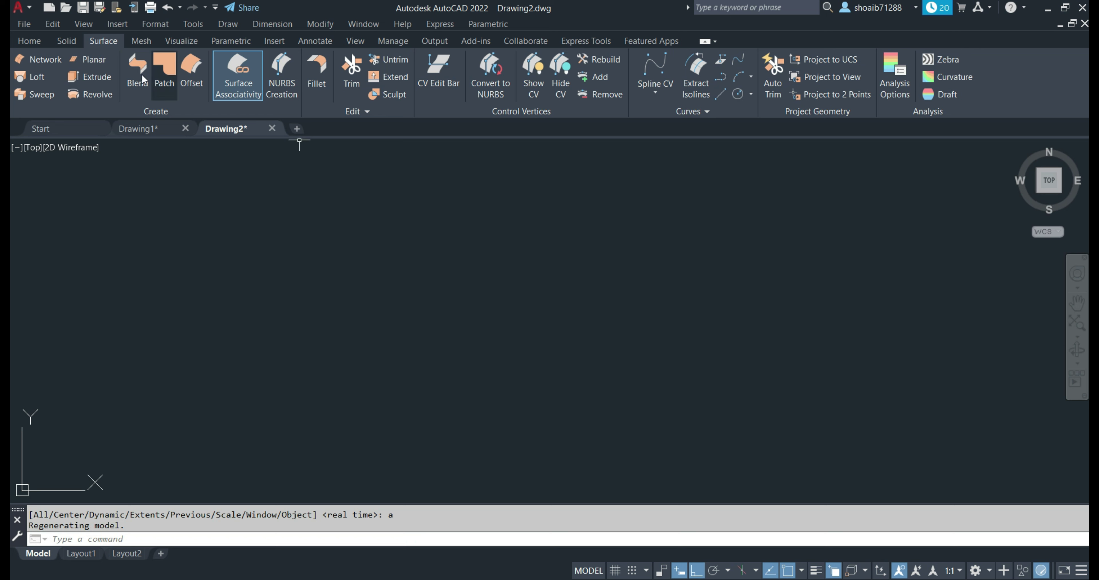
left_click(84, 23)
mouse_move(275, 343)
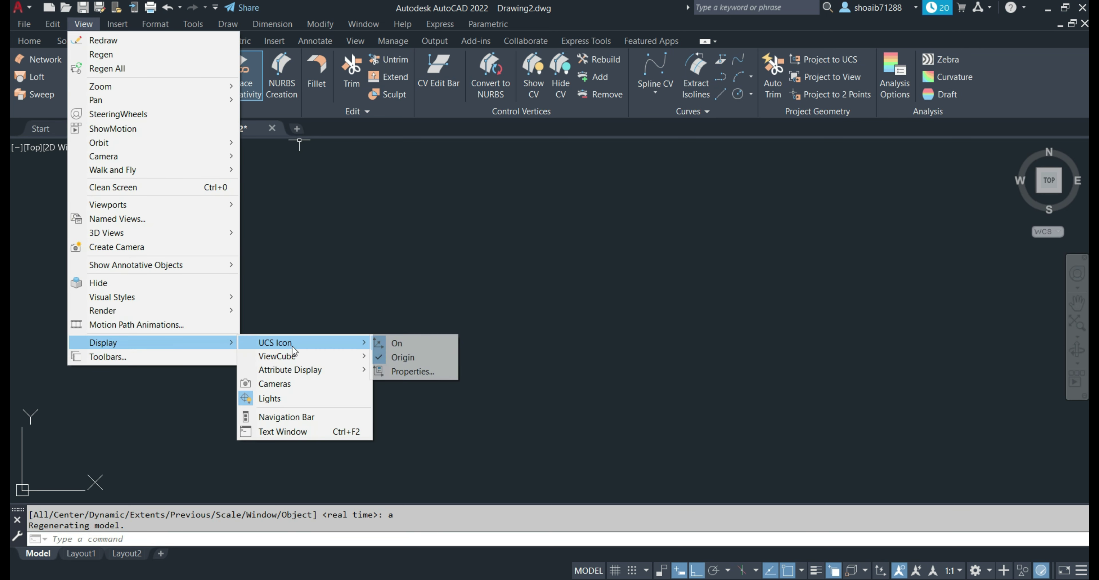
left_click(397, 343)
Step: Draw the shaft strip: 195 right, 5 up, then 100 back left
type("L")
key("Return")
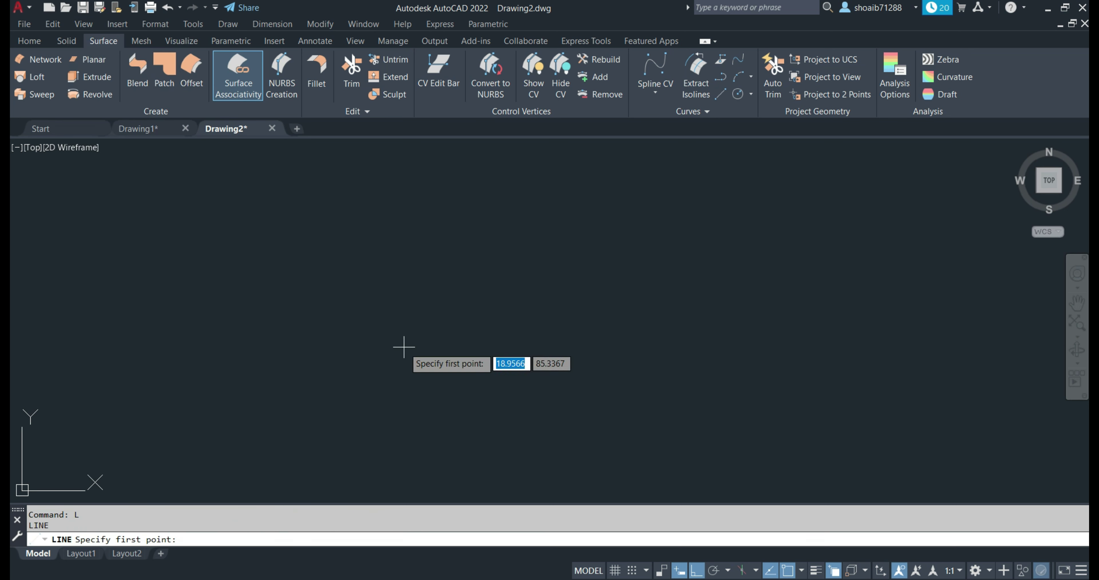
left_click(388, 343)
type("5")
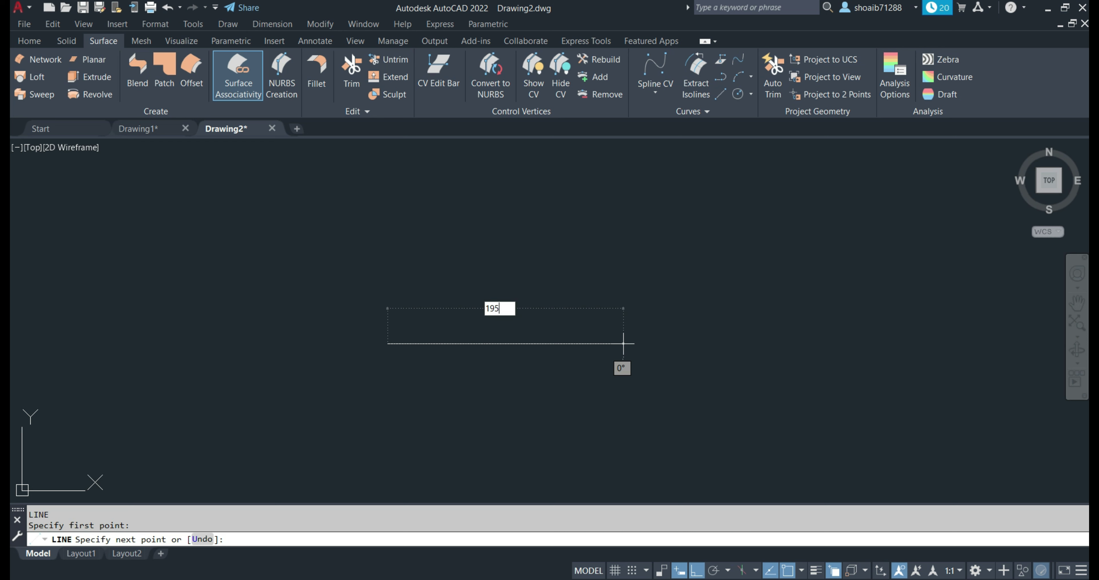
key("Return")
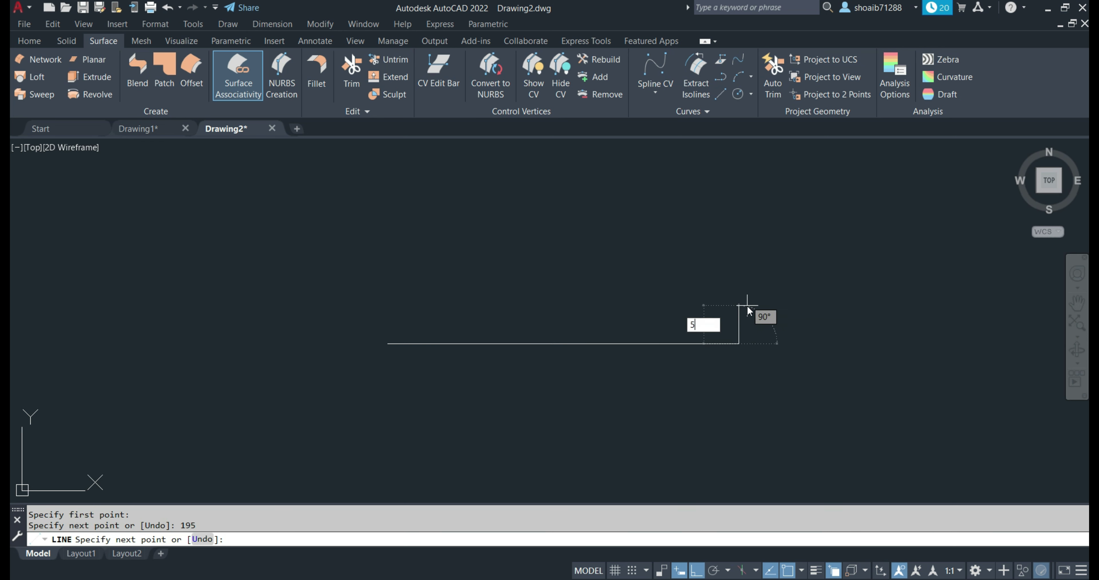
key("Return")
key("Return")
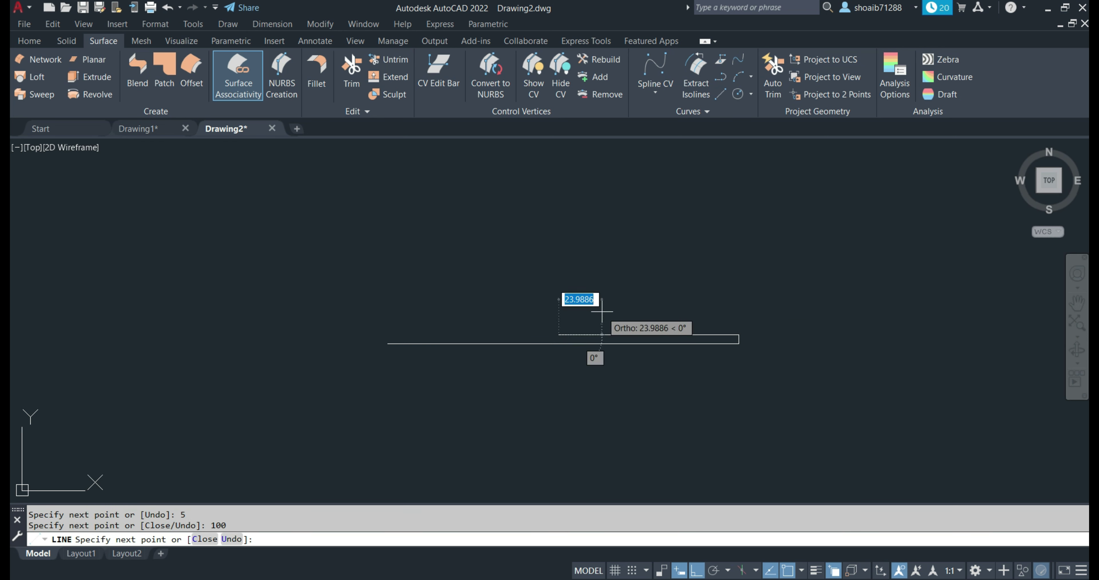
key("Return")
Step: Draw the handle's 14-unit left edge and 82-unit top edge from the start point
key("Return")
left_click(388, 343)
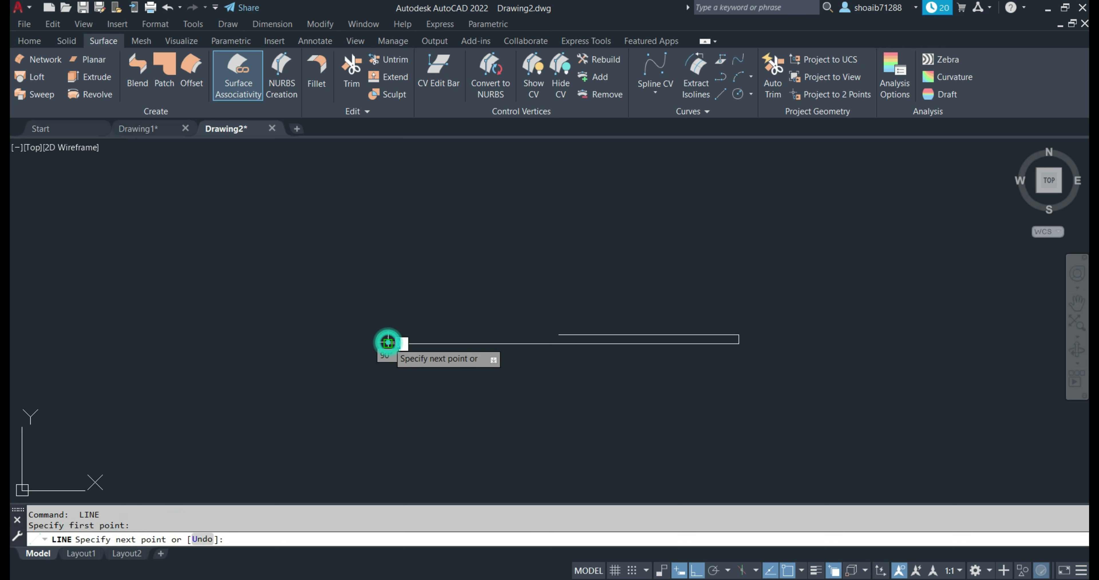
type("14")
key("Return")
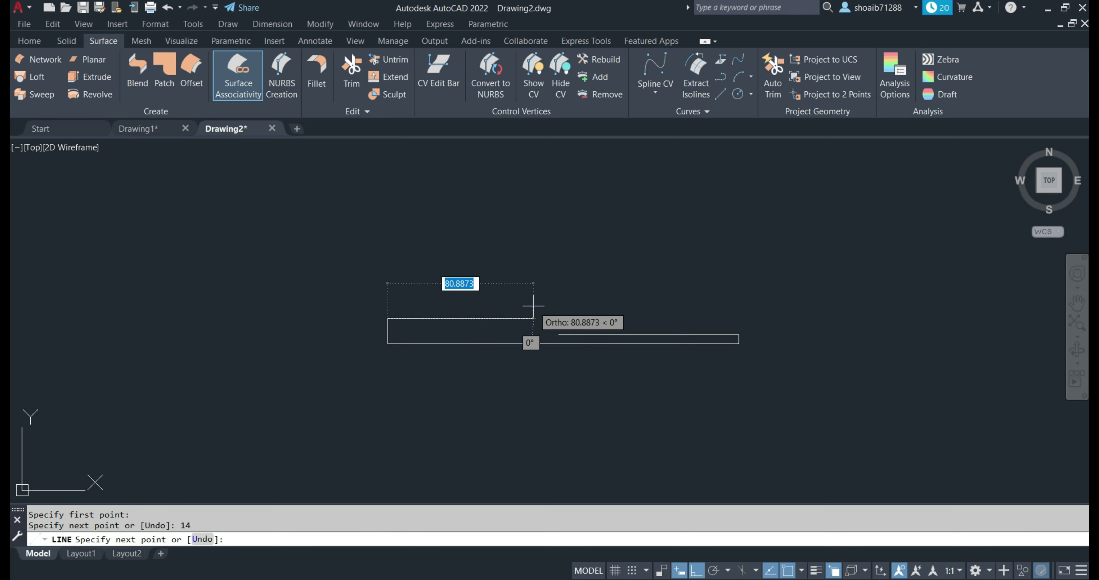
type("8")
key("Return")
key("Return")
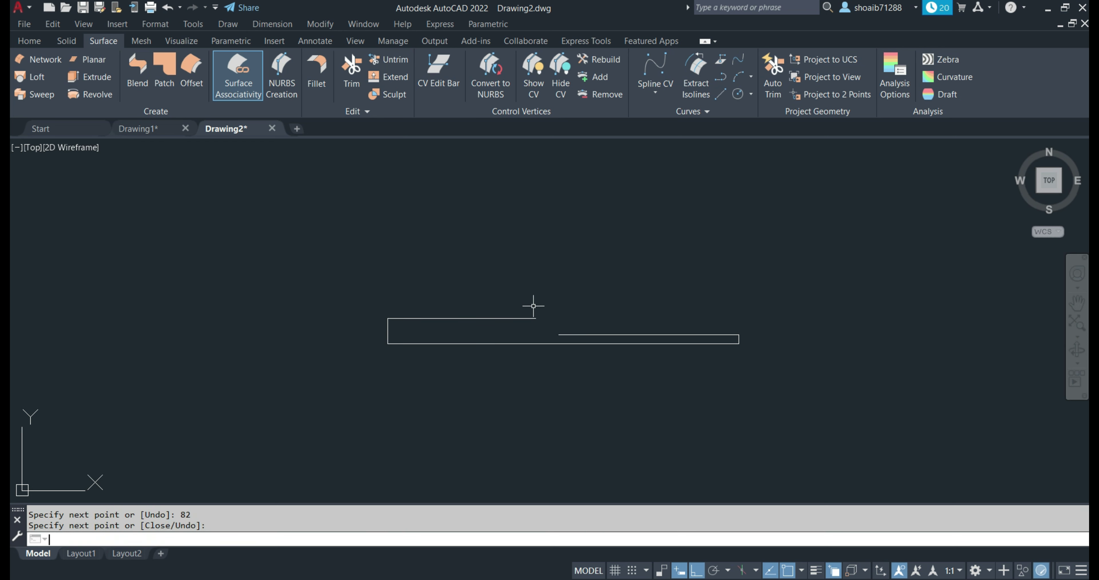
key("Return")
Step: Add a 19-unit vertical line rising from the bottom edge
scroll(535, 318, "up", 2)
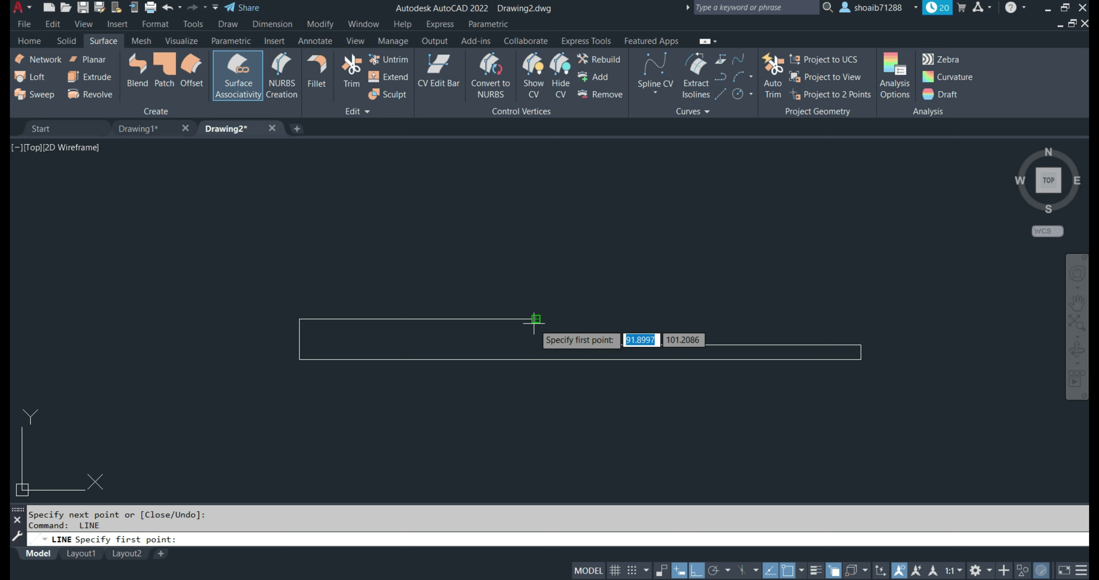
left_click(536, 359)
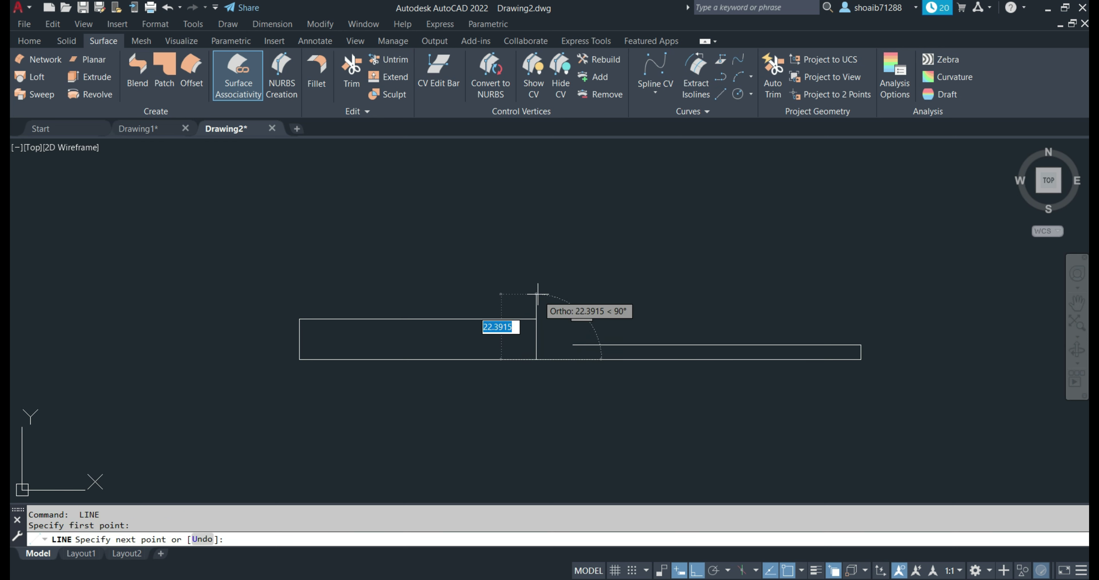
type("1")
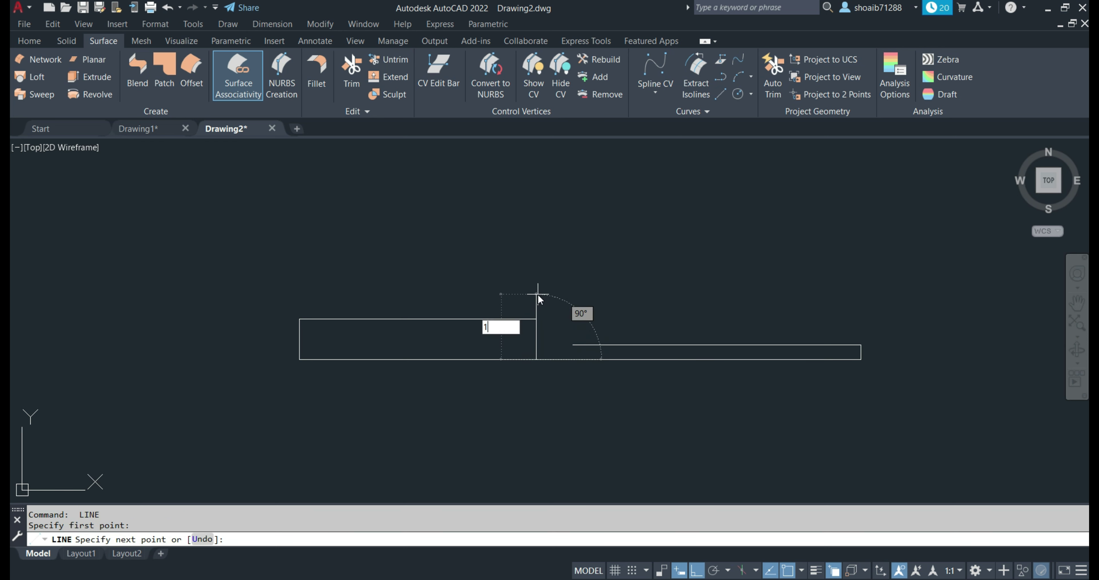
type("9")
key("Return")
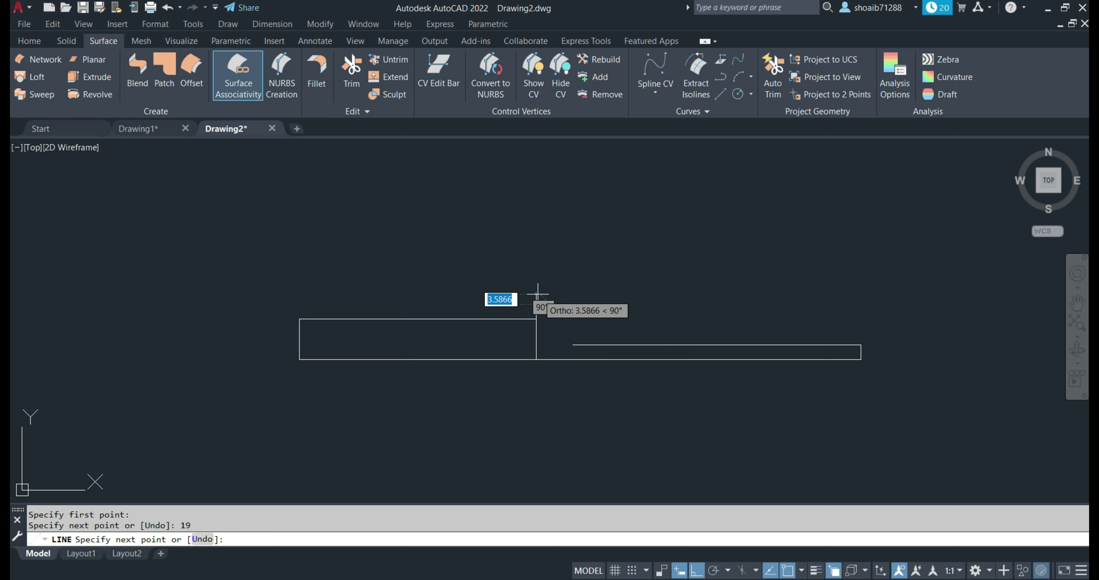
key("Escape")
Step: Draw a radius-10 circle centred on the top of the 19-unit line
type("c")
key("Return")
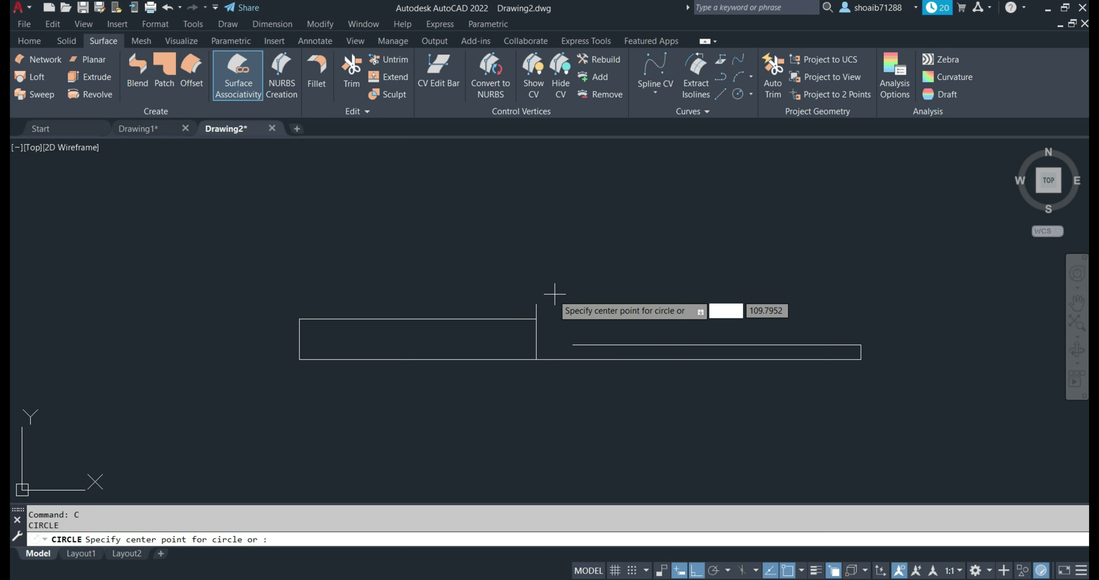
left_click(536, 304)
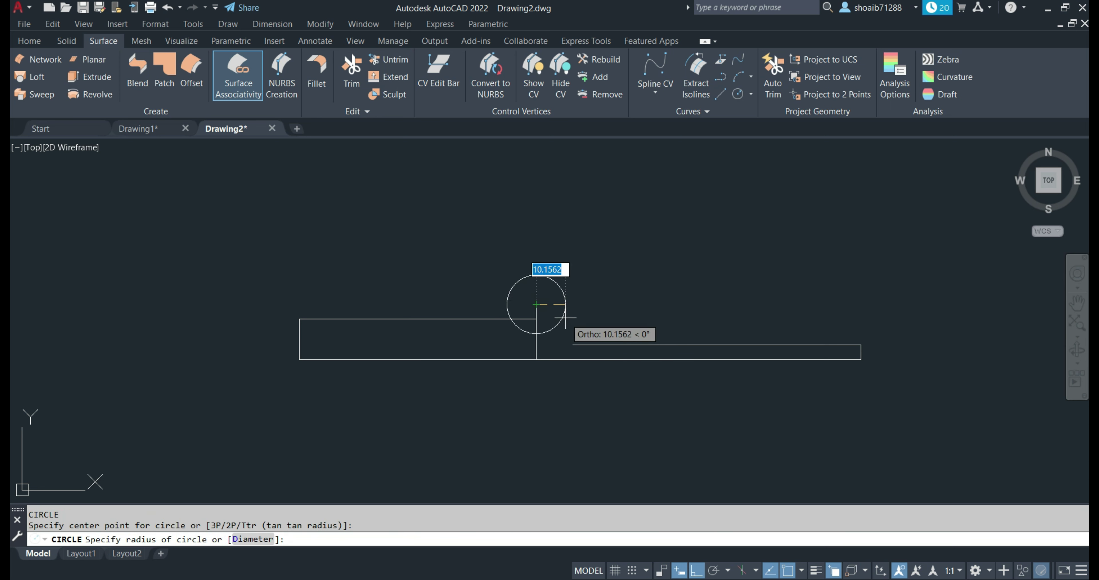
type("10")
key("Return")
key("Return")
key("Escape")
Step: Draw a line dropping from the handle's top edge down to the shaft
scroll(572, 342, "up", 4)
type("l")
key("Return")
left_click(576, 283)
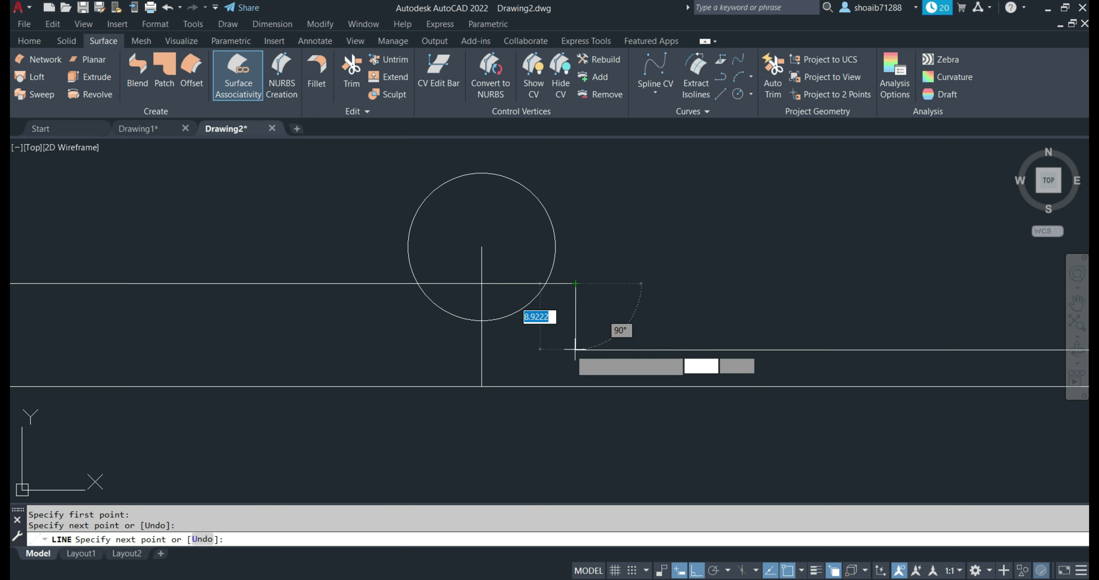
left_click(576, 350)
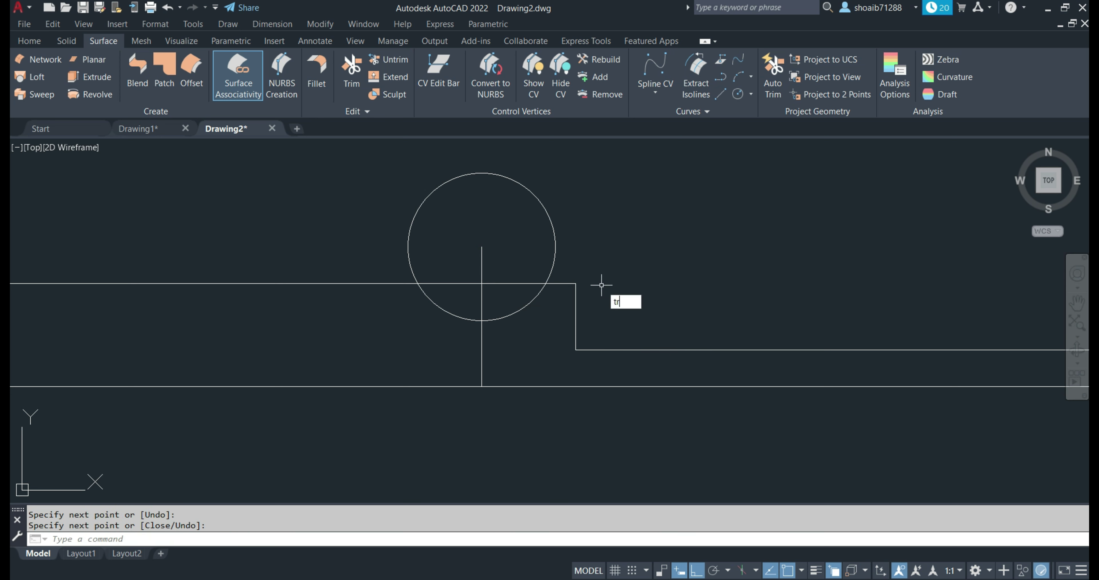
Step: Fence-trim the circle and crossed lines to leave the semicircular groove
key("Return")
left_click(583, 211)
left_click(504, 247)
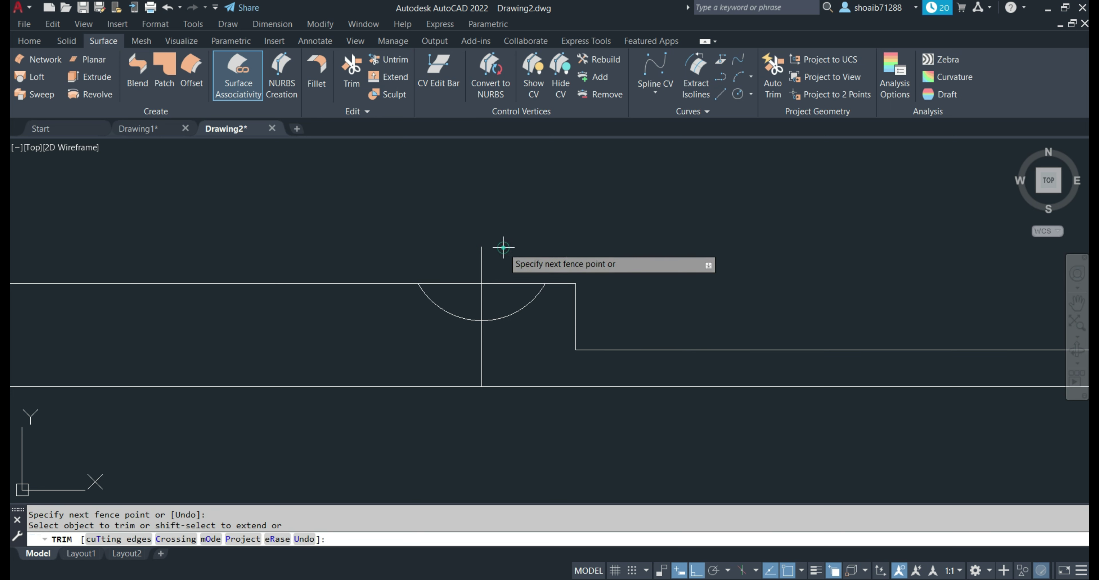
key("Return")
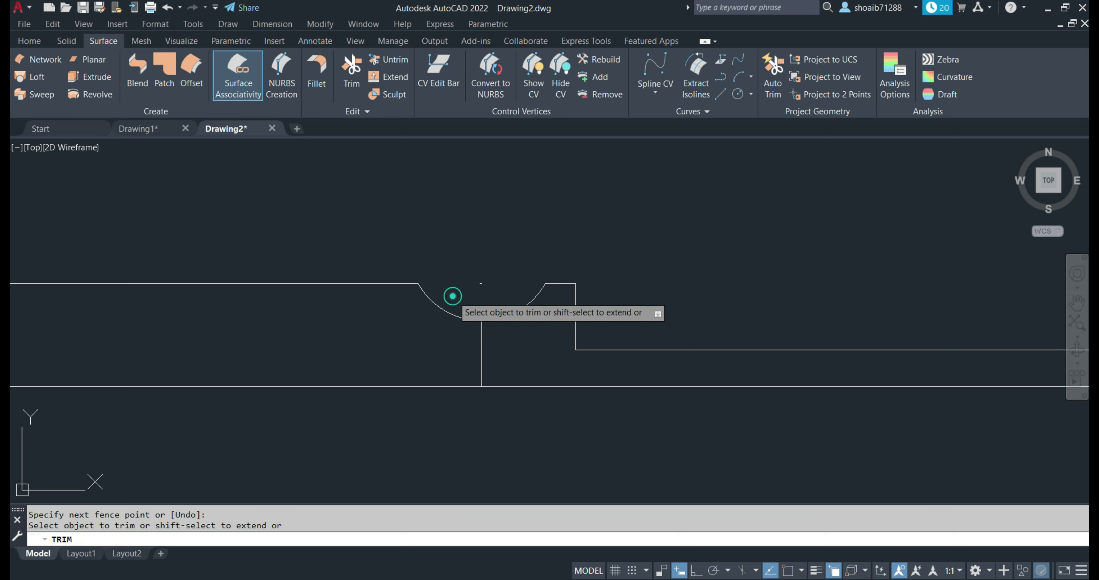
key("Escape")
Step: Erase the stray segment near the arc and the vertical guide below it
left_click_drag(510, 297, 469, 275)
key("Delete")
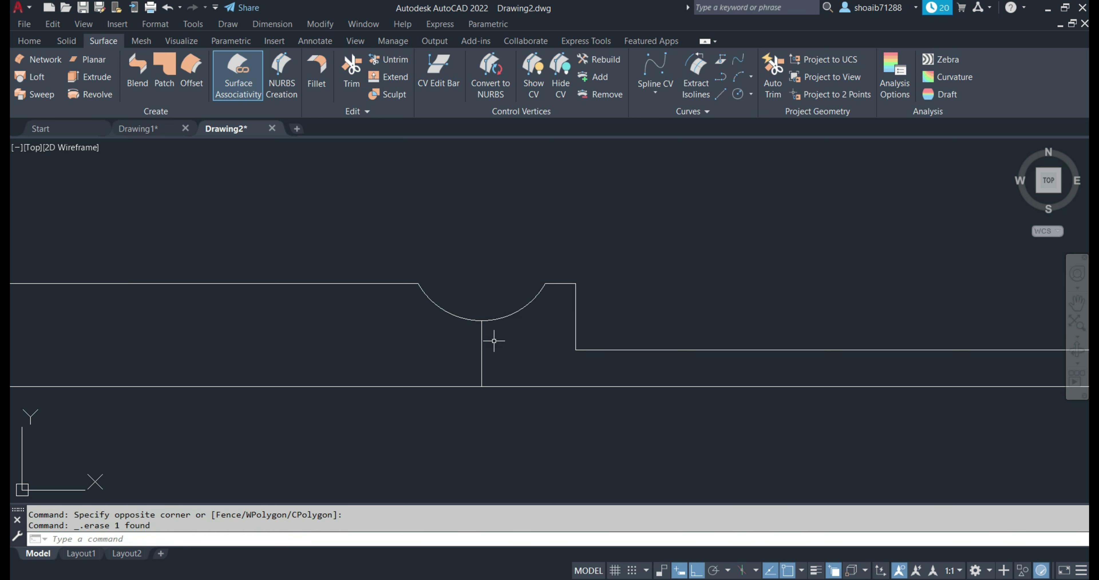
left_click_drag(494, 340, 442, 360)
key("Delete")
Step: Set the fillet radius to 1.5 and round the groove arc into the left edge
type("f")
key("Return")
type("r")
key("Return")
type("1.5")
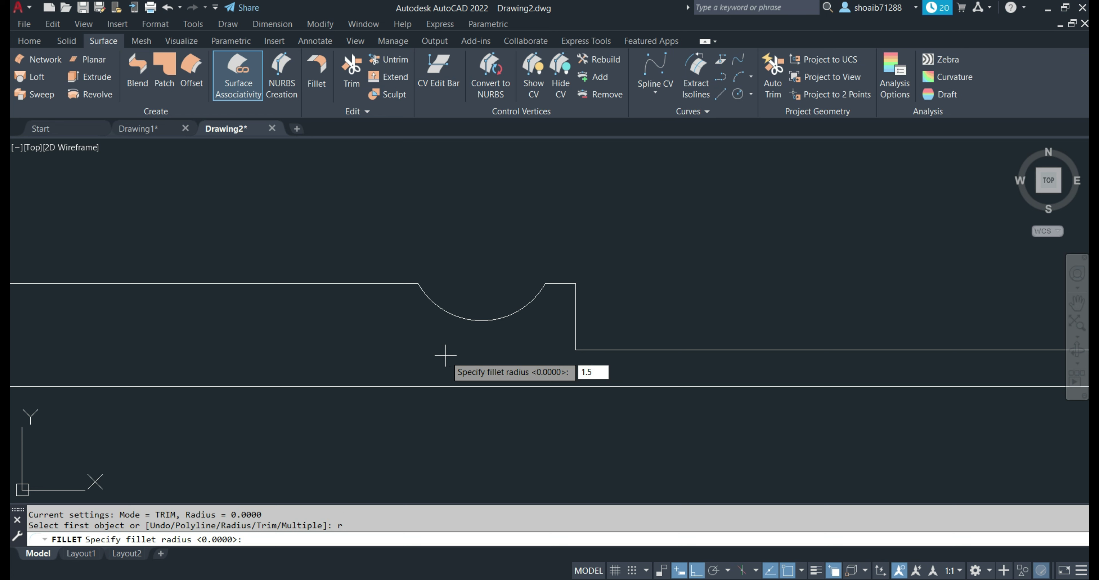
key("Return")
left_click(438, 307)
left_click(400, 283)
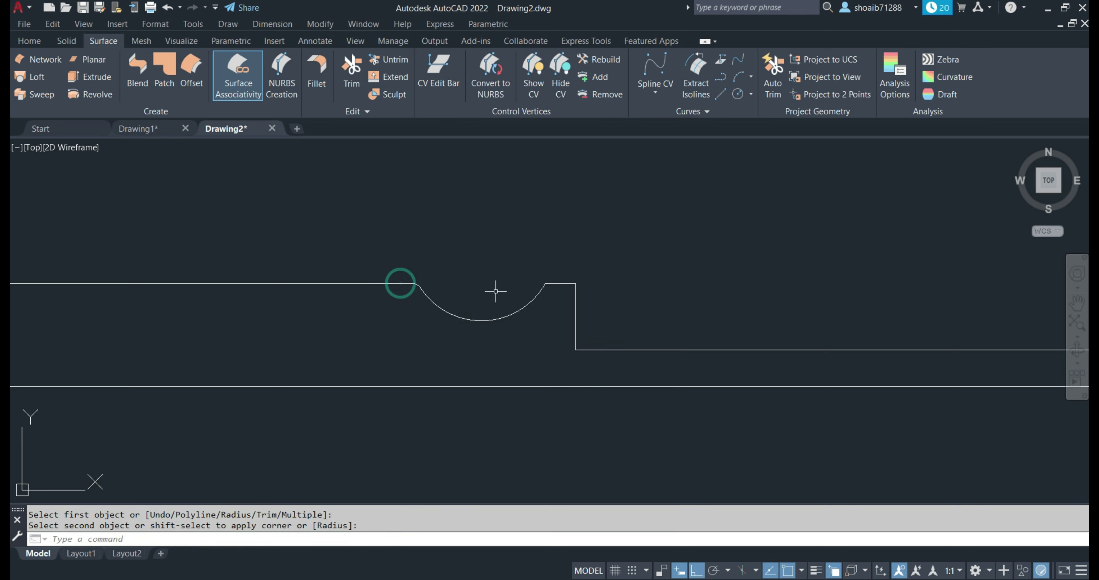
key("Return")
Step: Fillet the groove's right side and the step corner, then pan over the handle
left_click(541, 291)
left_click(552, 284)
key("Return")
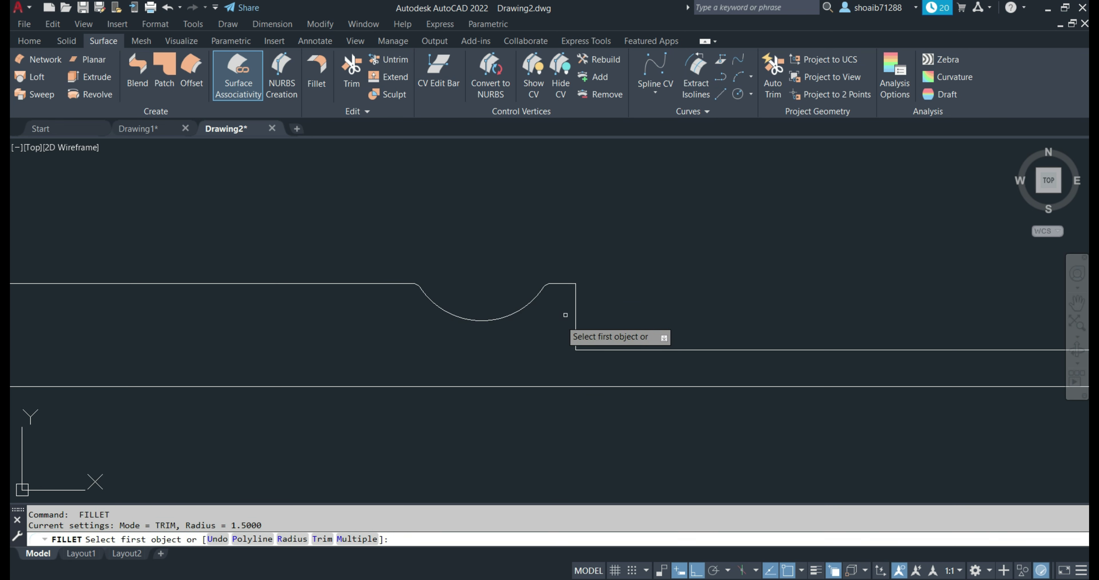
left_click(575, 297)
left_click(566, 284)
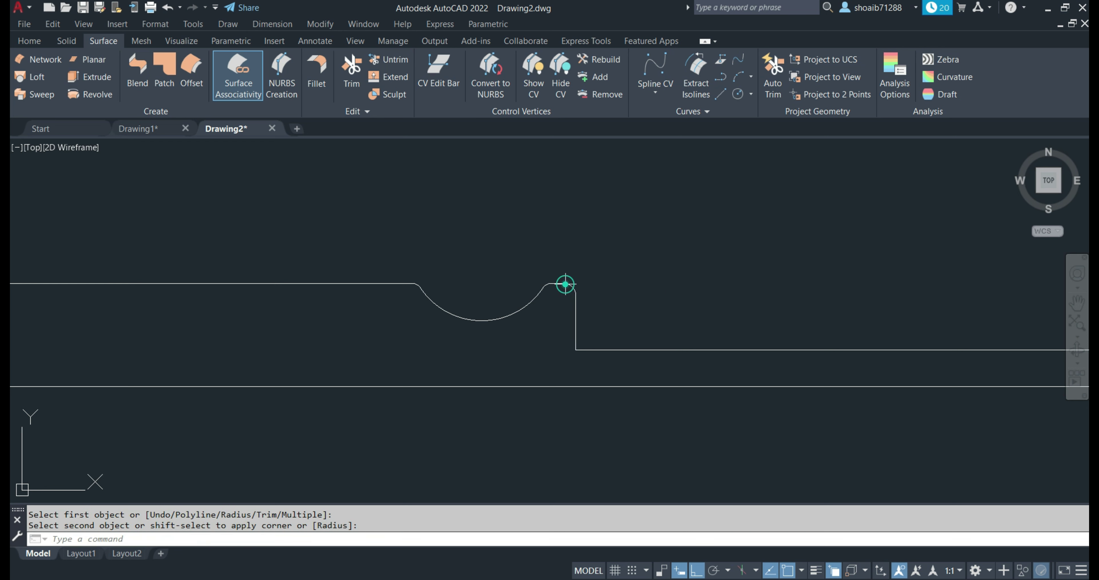
key("Return")
scroll(580, 281, "down", 2)
middle_click_drag(325, 298, 495, 268)
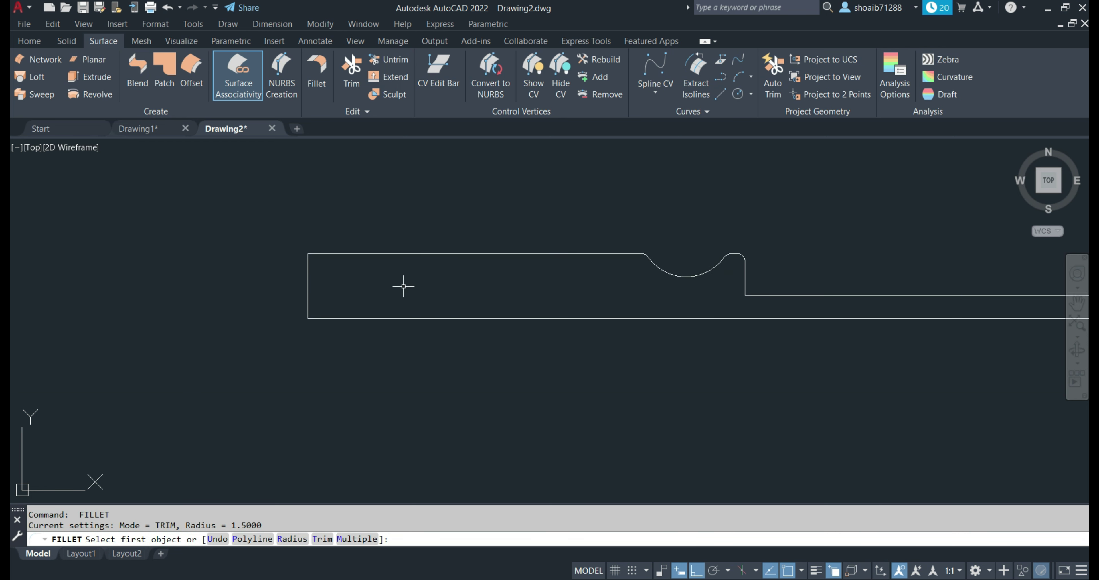
key("Escape")
type("c")
key("Return")
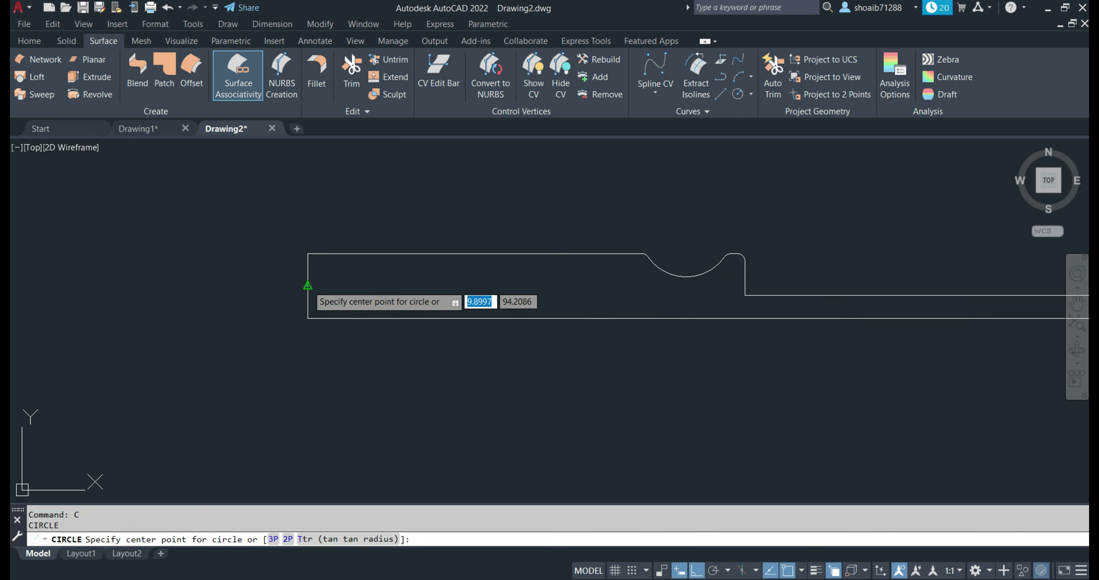
Step: Draw a circle on the left edge's midpoint plus a 7-unit bottom line and vertical segment
left_click(308, 285)
key("Return")
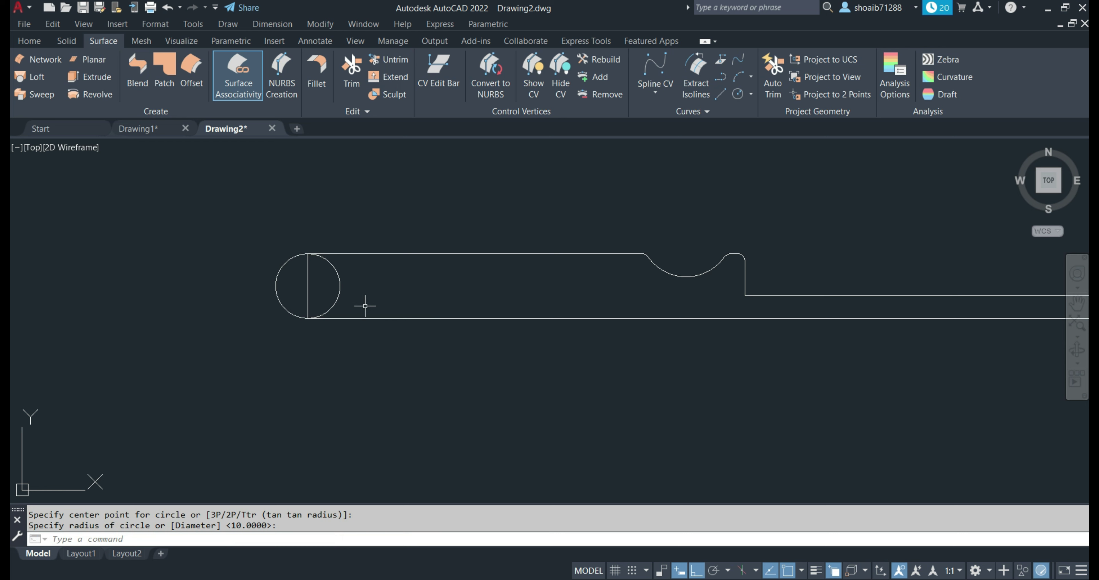
type("l")
key("Return")
left_click(307, 318)
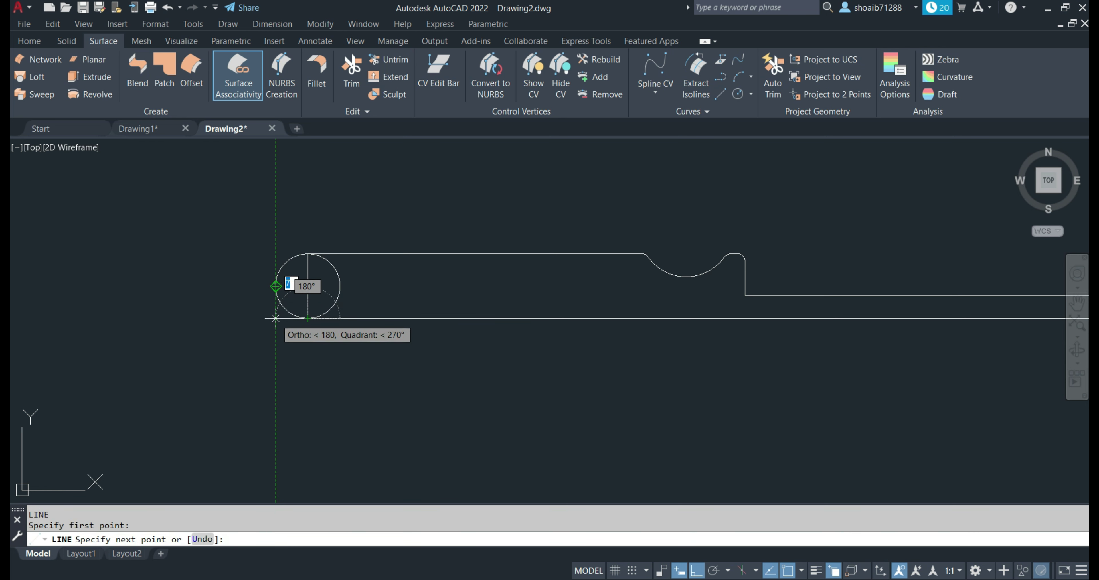
key("Return")
left_click(276, 287)
key("Escape")
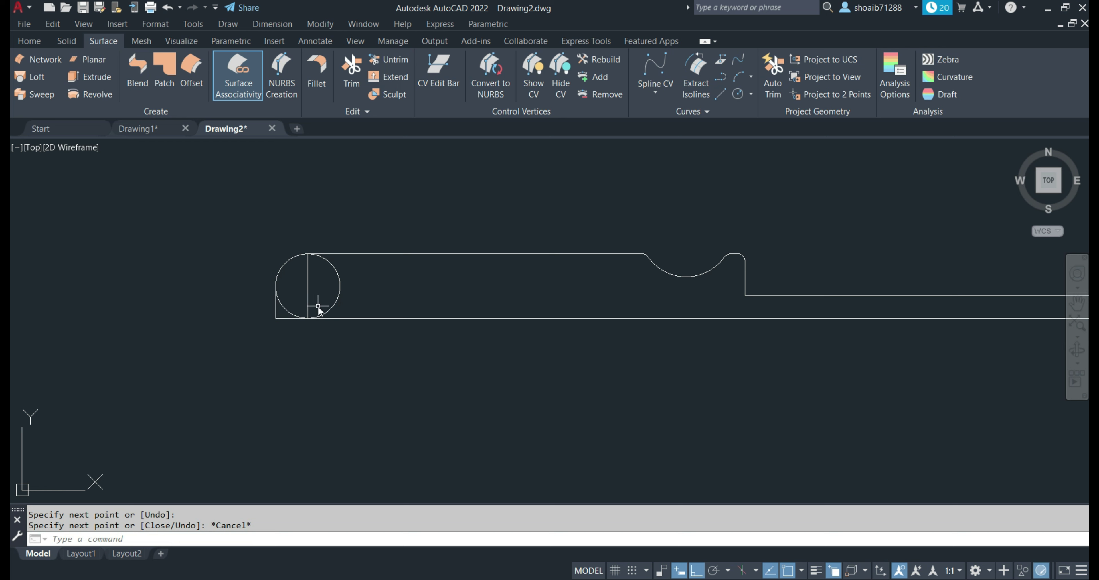
Step: Trim away the excess circle and line pieces to leave the rounded left corner
type("tr")
key("Return")
mouse_move(349, 297)
left_mouse_down()
mouse_move(287, 289)
mouse_move(277, 311)
left_mouse_up()
scroll(342, 290, "down", 2)
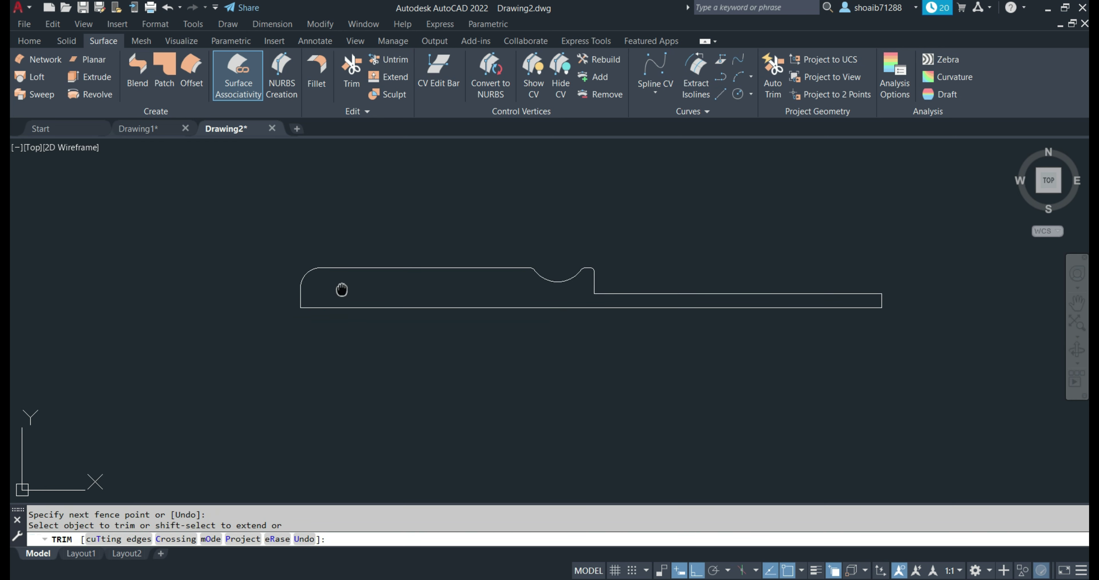
scroll(342, 290, "down", 2)
middle_click_drag(287, 292, 197, 304)
key("Escape")
scroll(484, 333, "up", 3)
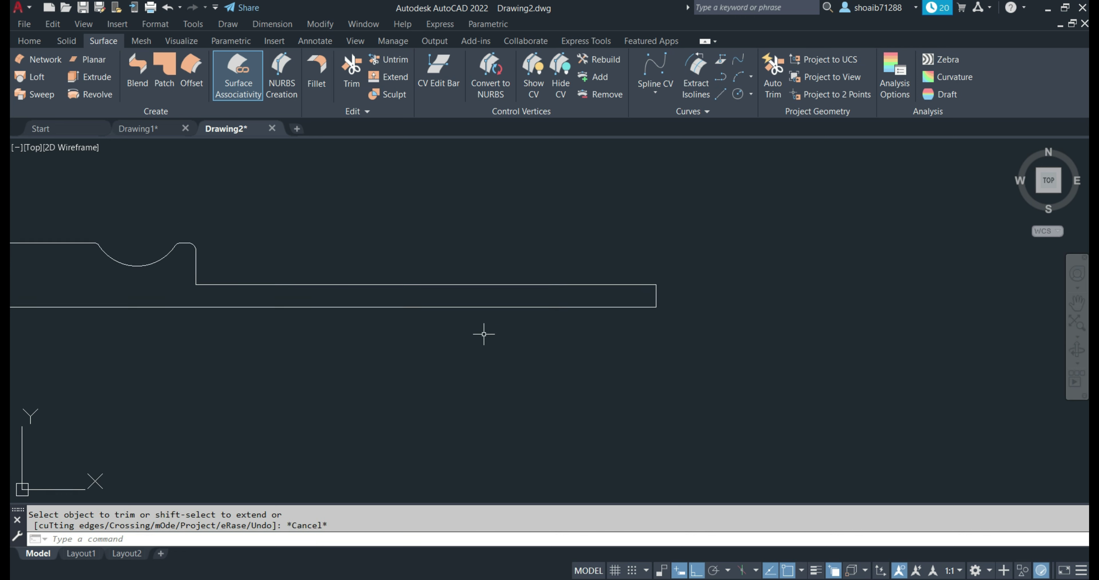
scroll(504, 328, "up", 2)
Step: Draw a 42-unit line along the shaft's bottom-right and a vertical helper above it
type("l")
key("Return")
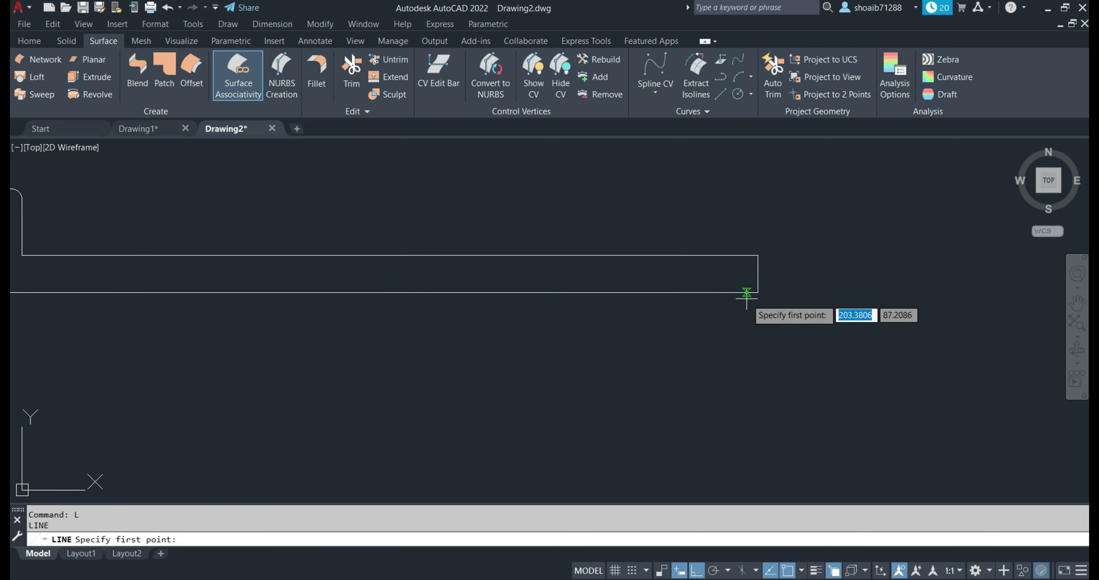
left_click(758, 292)
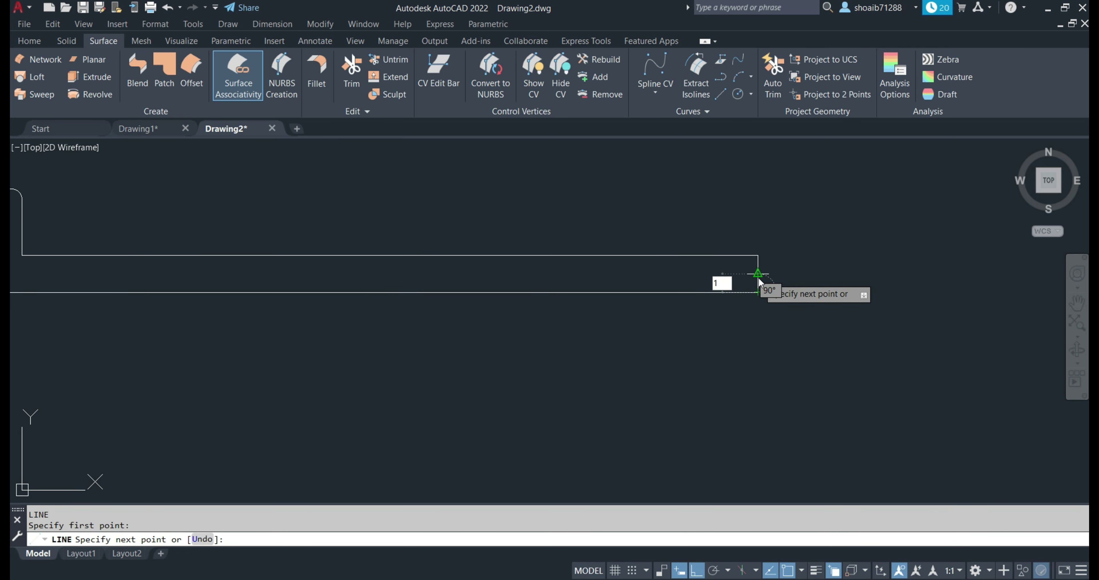
key("Return")
key("Return")
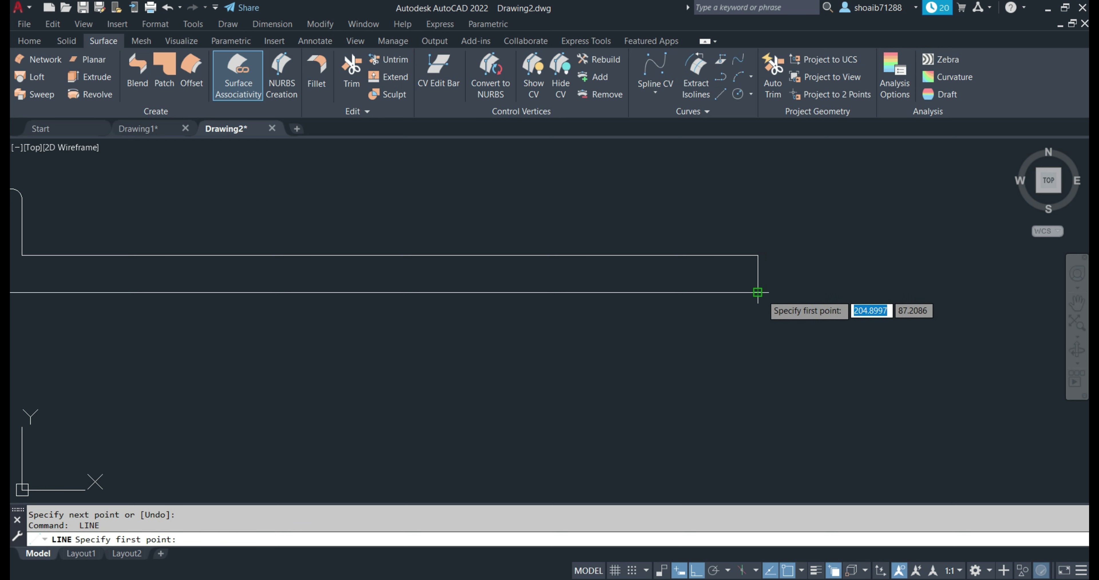
type("42")
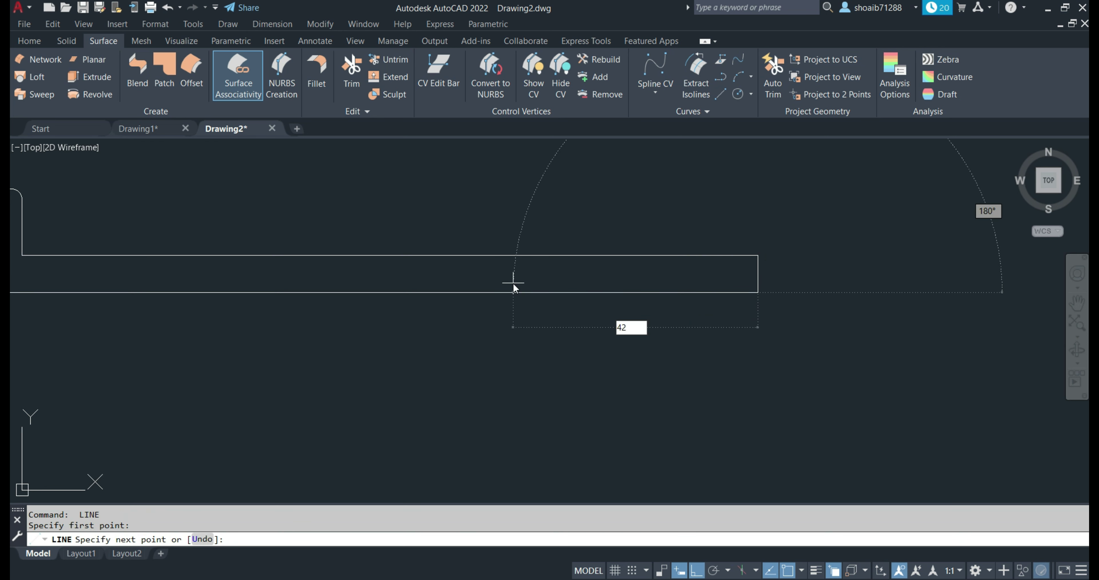
key("Return")
left_click(436, 191)
key("Return")
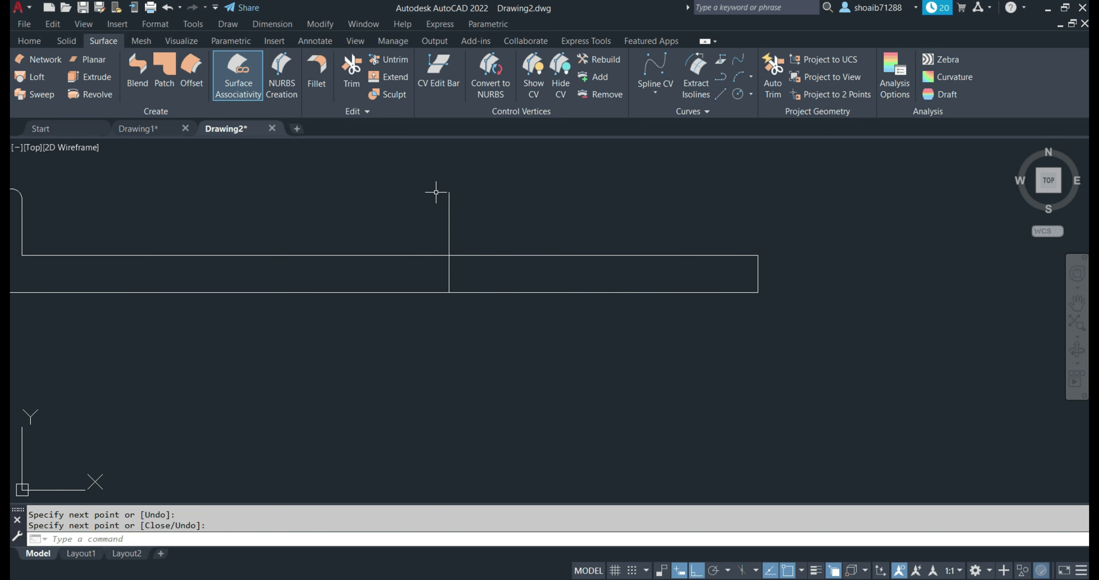
Step: Draw the slanted taper line from the top edge to the bottom-right corner
key("Return")
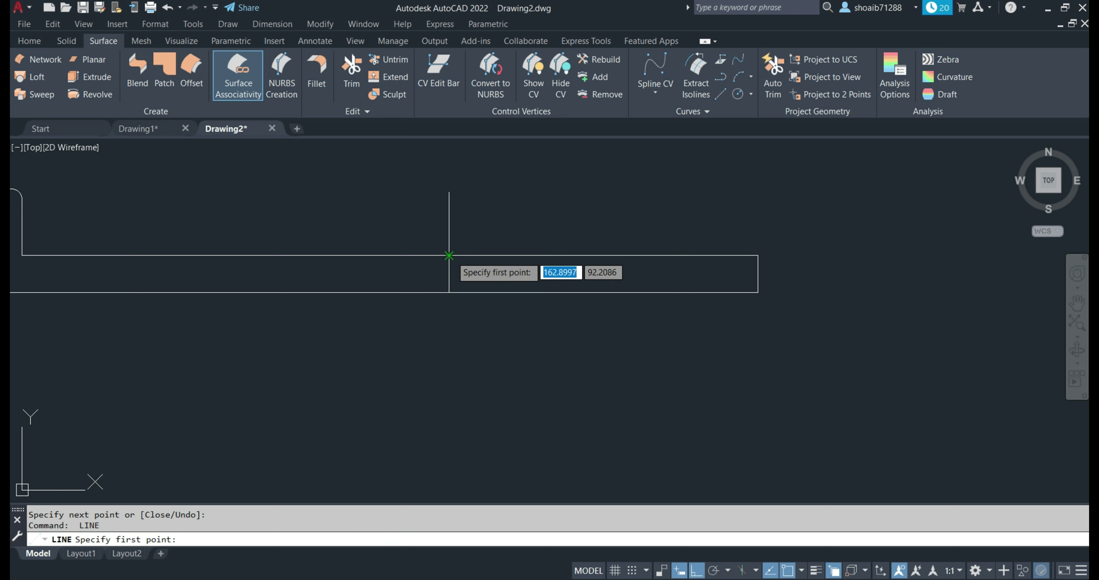
left_click(449, 256)
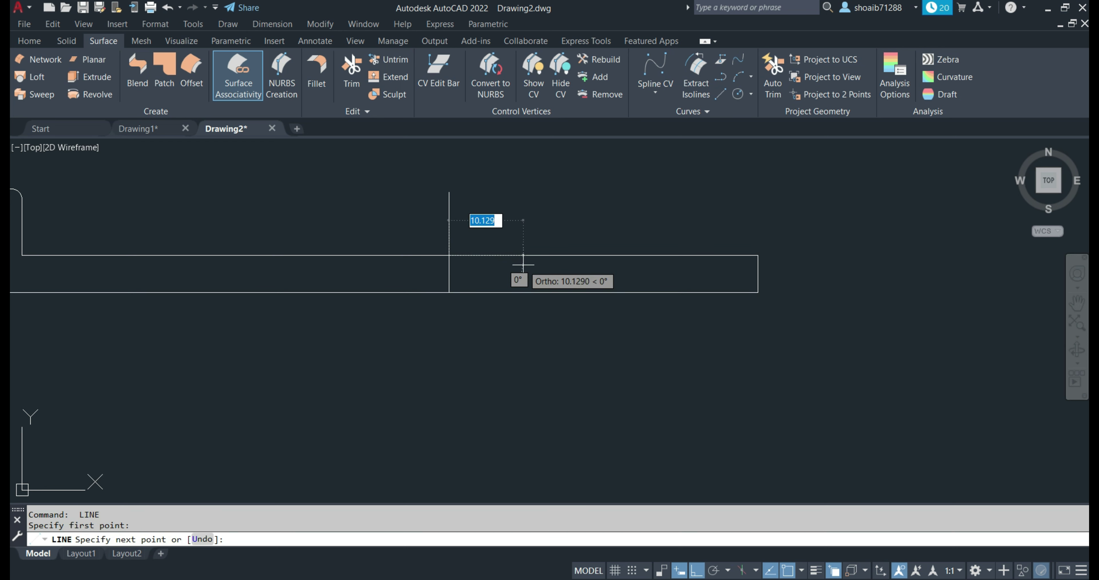
left_click(758, 284)
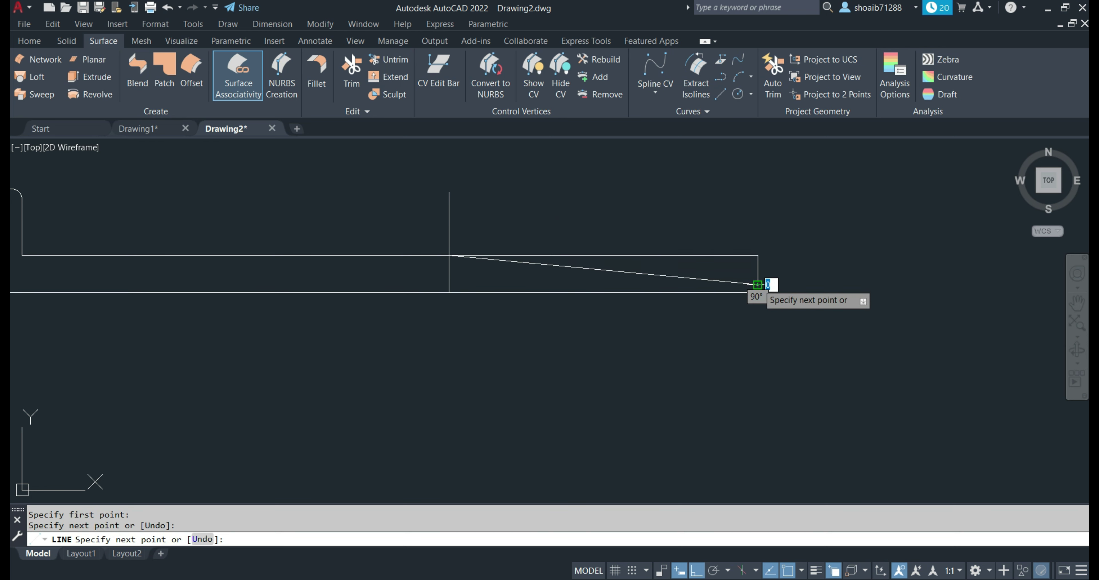
key("Return")
Step: Erase the vertical helper line
left_click(602, 253)
left_click(430, 214)
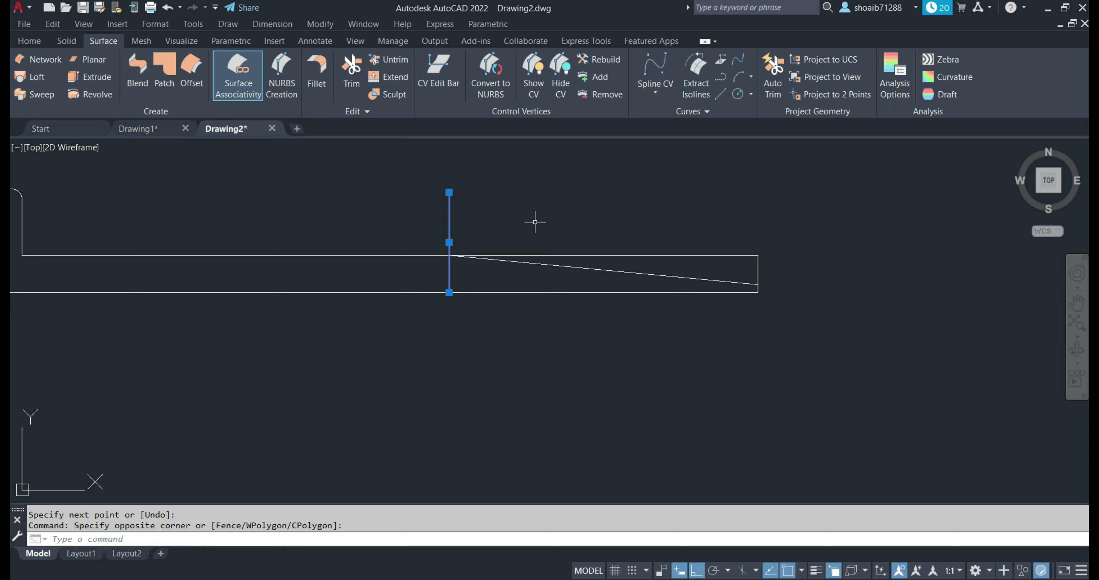
key("Escape")
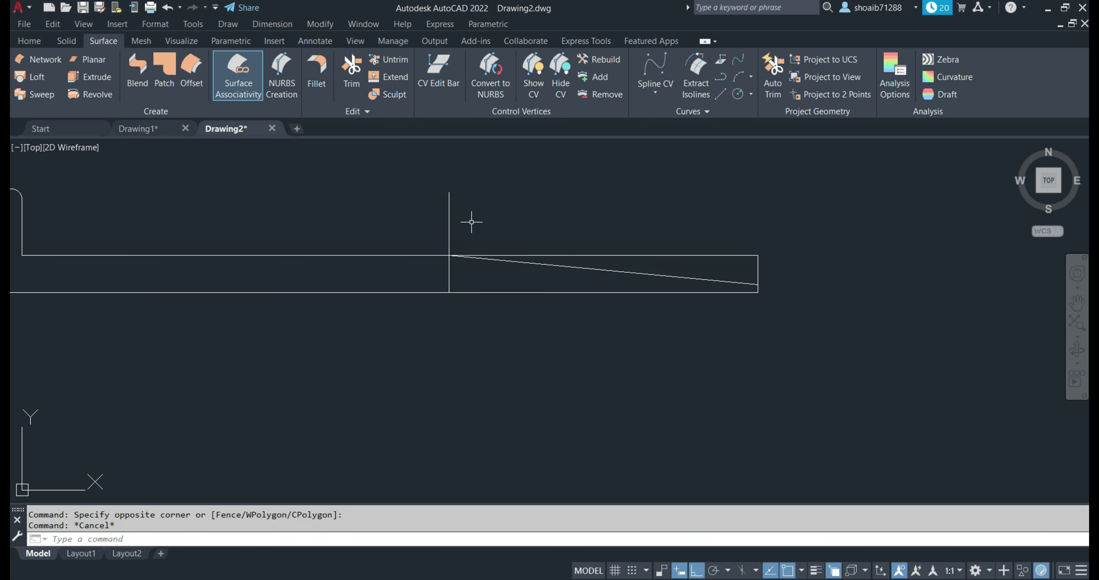
left_click(466, 222)
left_click(423, 222)
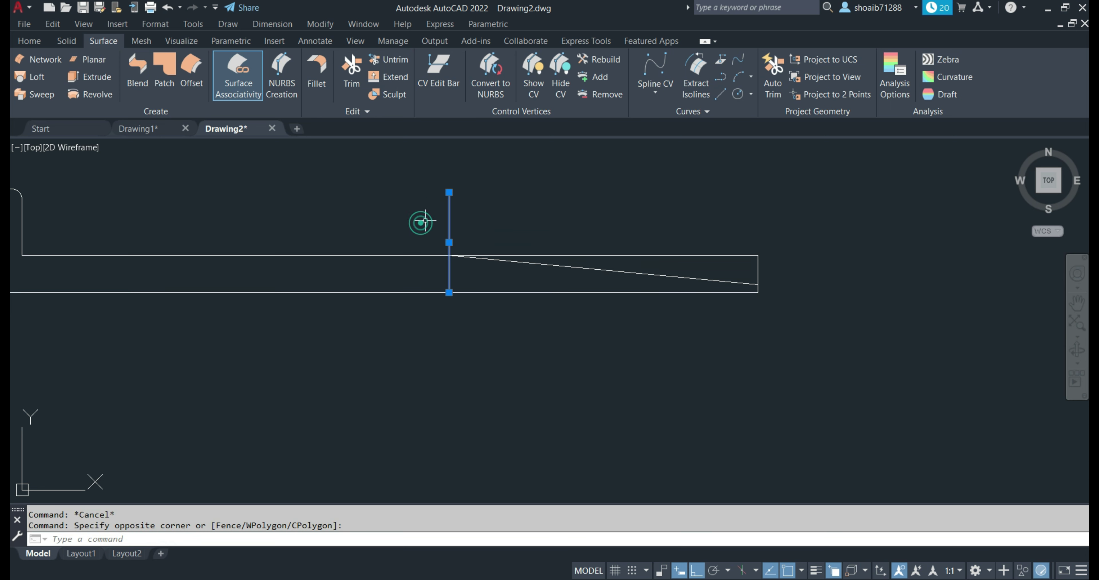
key("Delete")
Step: Draw the blade's right, top and closing edges back to the slant's start
key("Return")
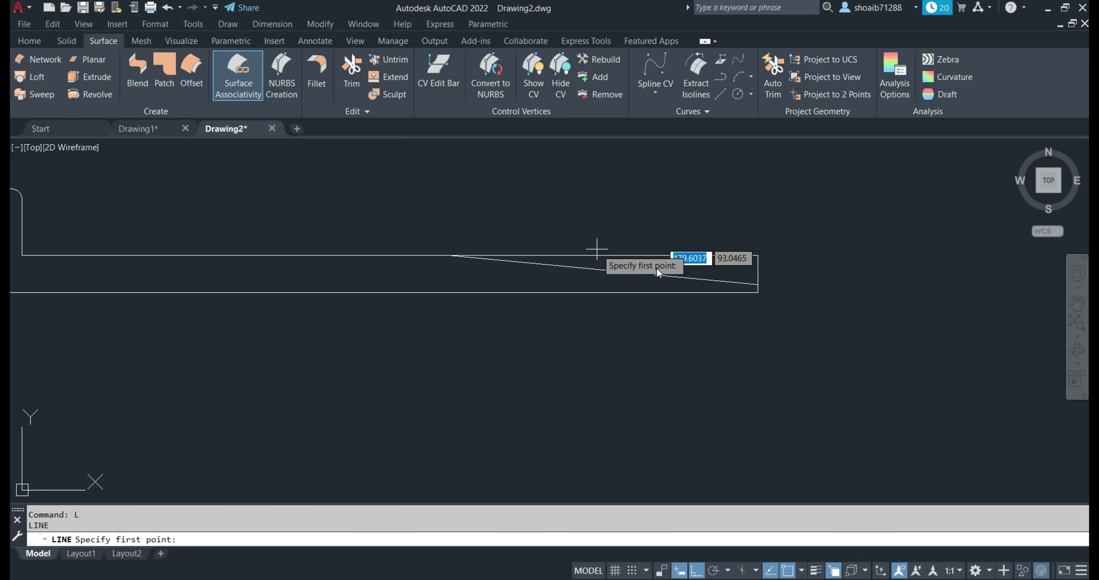
left_click(757, 284)
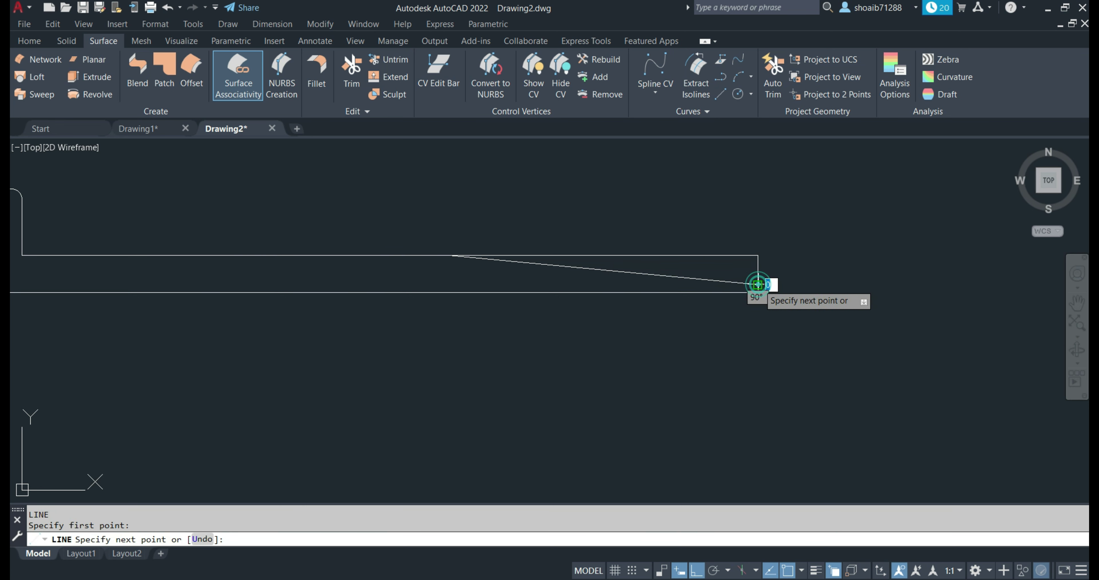
left_click(757, 194)
left_click(444, 194)
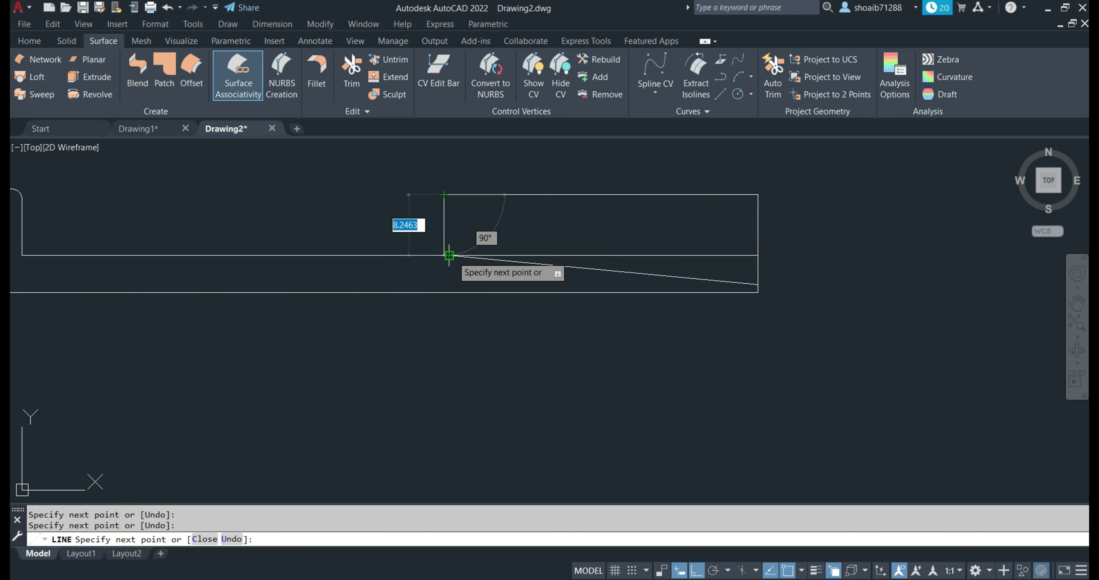
left_click(449, 256)
key("Return")
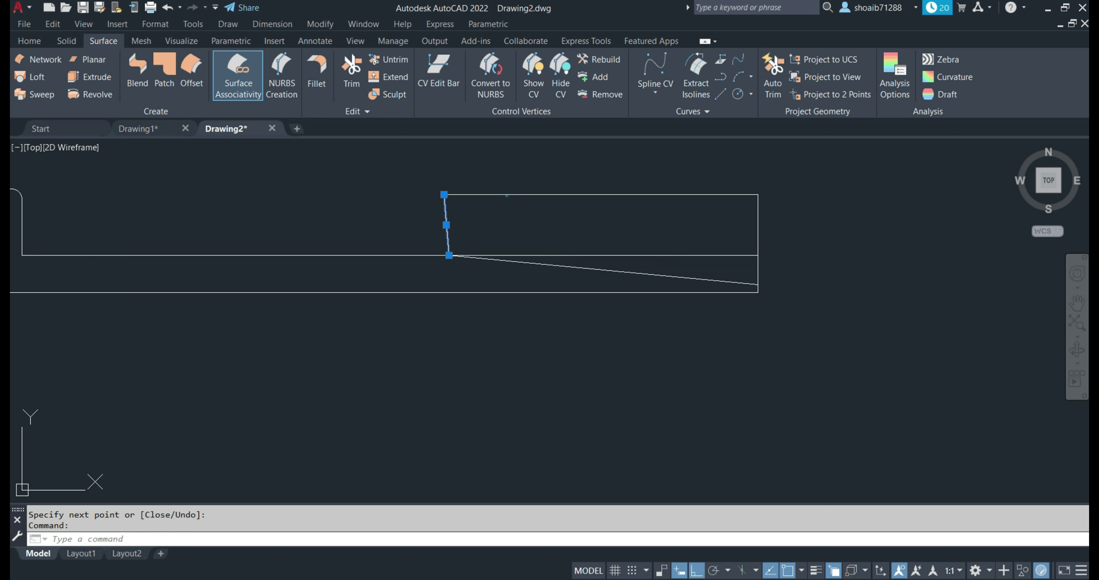
Step: Join the blade's top, right and slanted edges into one polyline
left_click(507, 194)
left_click(760, 229)
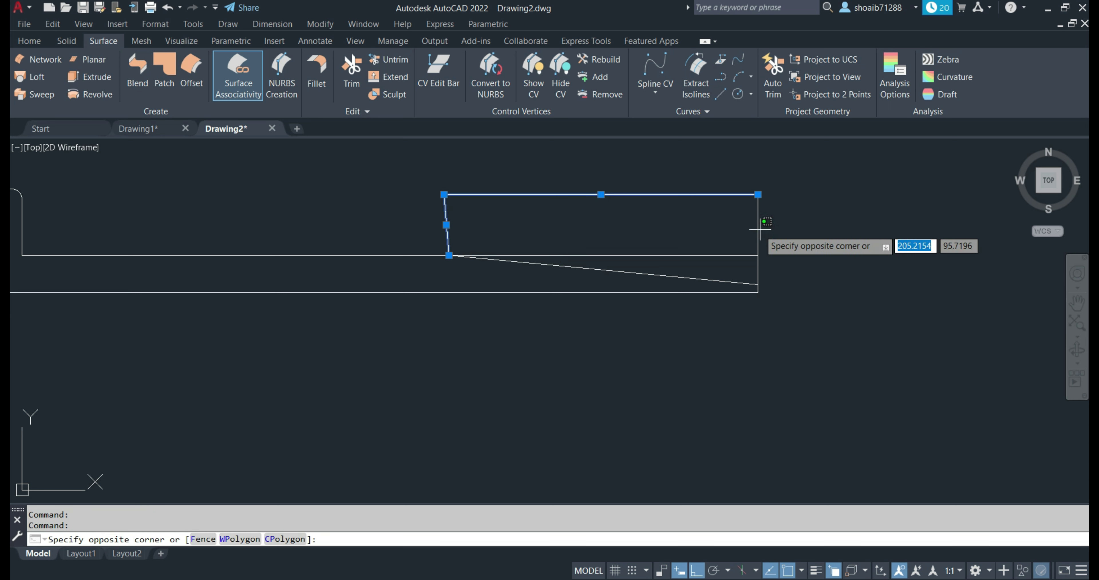
left_click(696, 277)
left_click(696, 276)
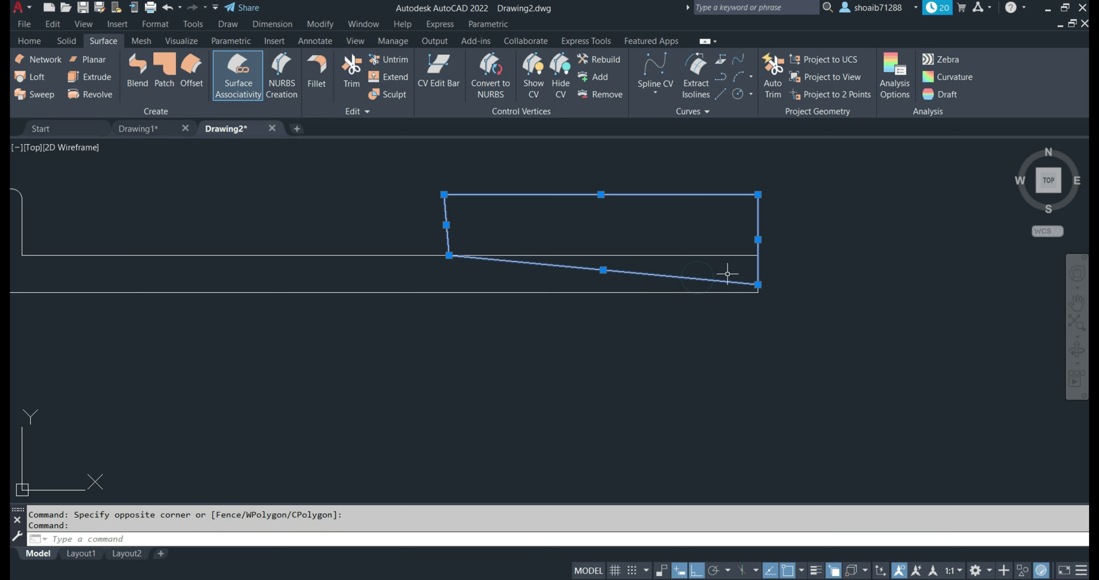
type("j")
key("Return")
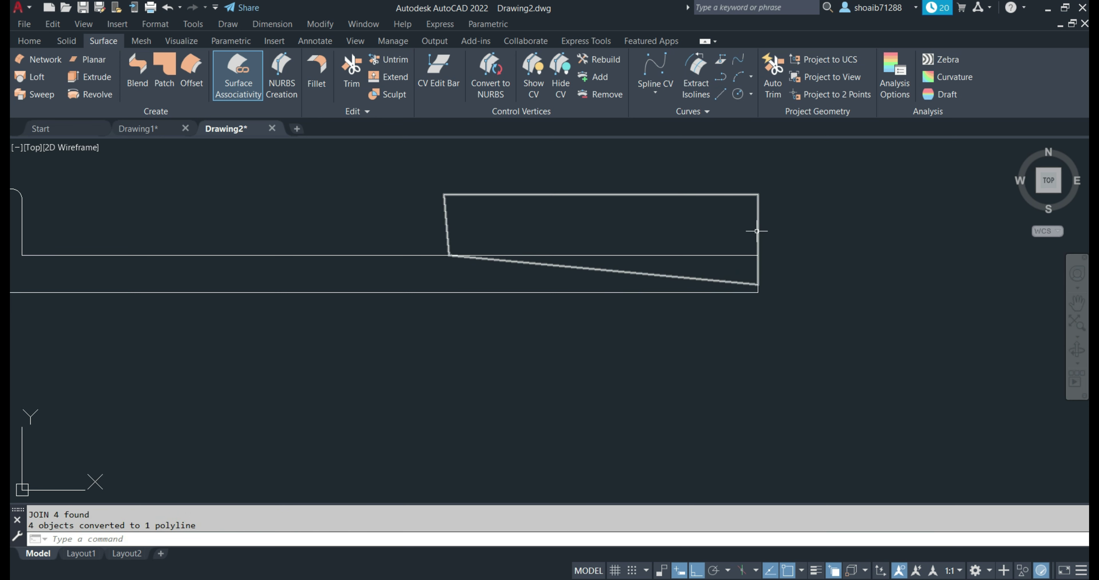
Step: Erase the leftover overlapping bottom line and view the whole profile
scroll(766, 294, "up", 2)
left_click(758, 283)
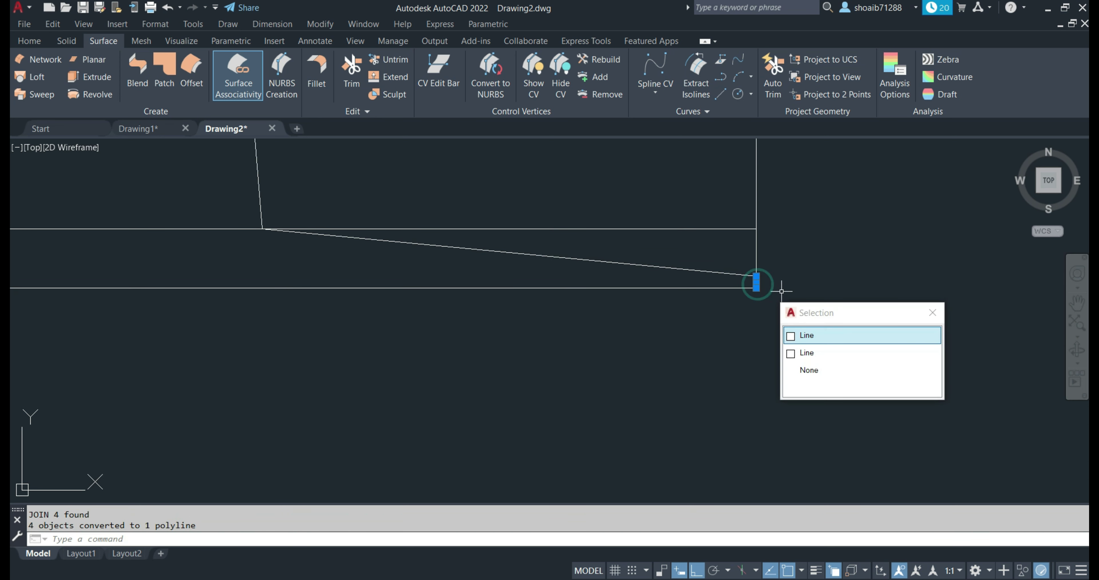
left_click(804, 337)
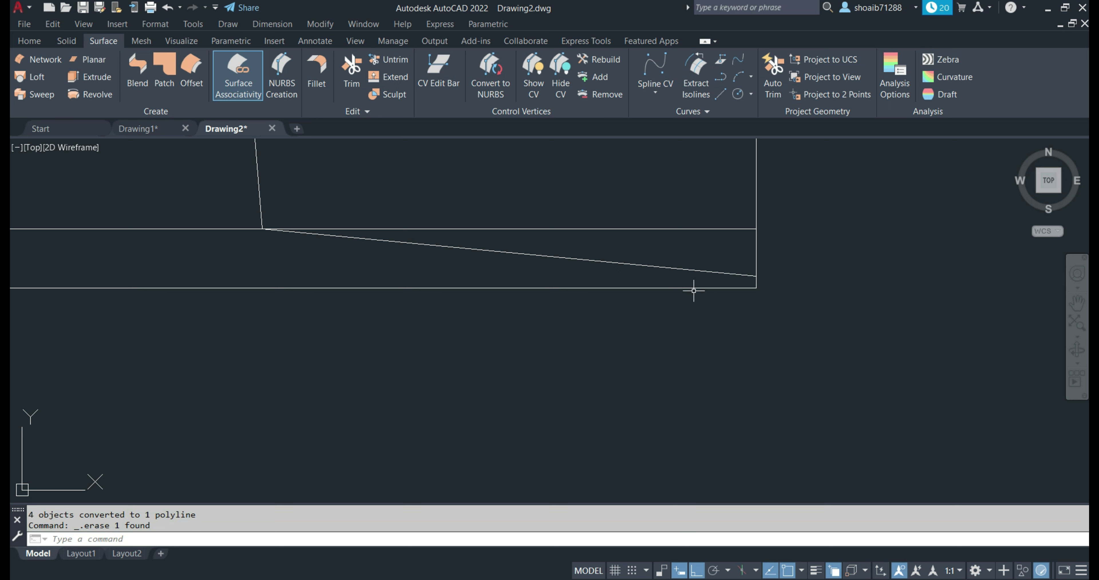
left_click(680, 289)
left_click(724, 337)
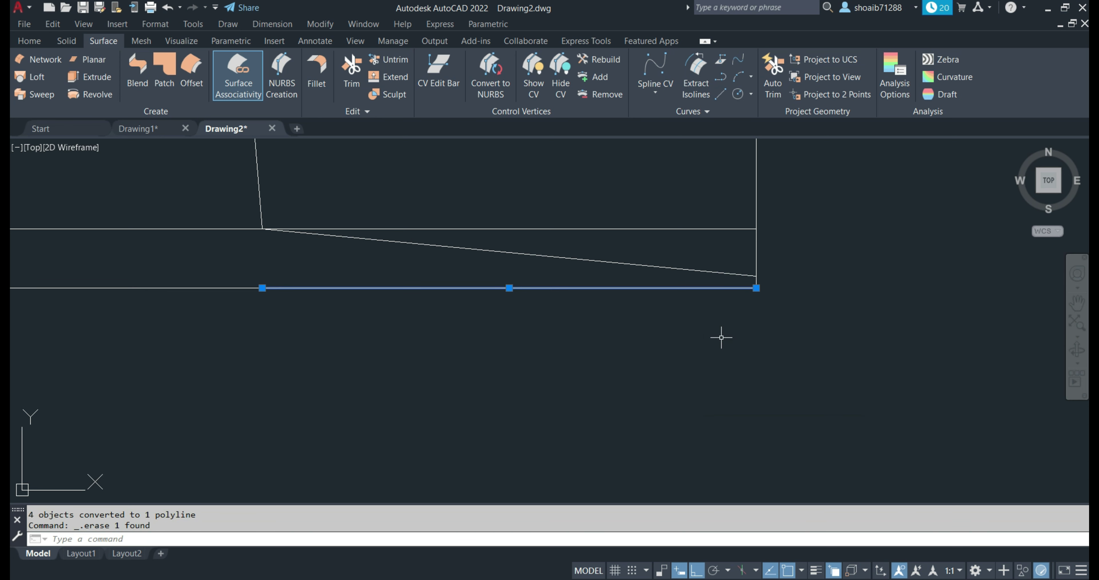
key("Delete")
scroll(684, 332, "down", 3)
middle_click_drag(563, 292, 729, 277)
scroll(645, 301, "down", 2)
Step: Draw a radius-14 circle to the left of the handle profile
type("c")
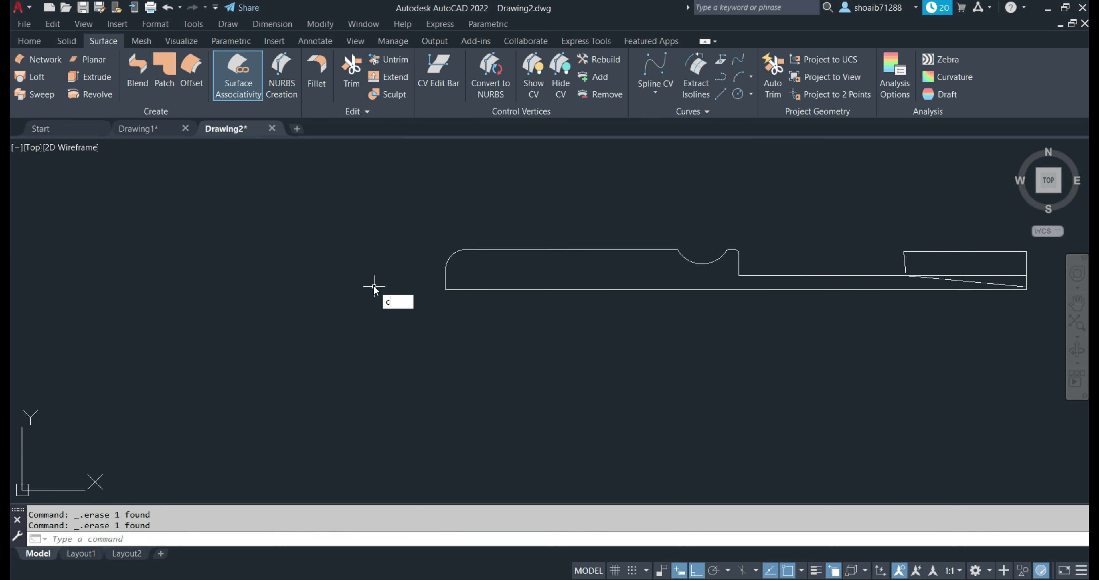
key("Return")
left_click(255, 270)
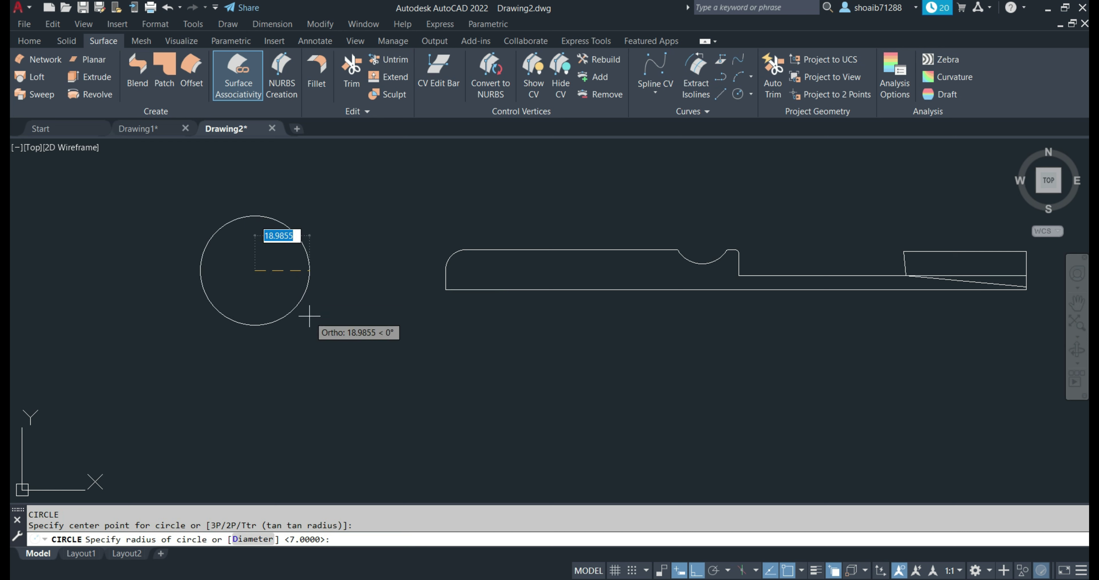
type("14")
key("Return")
Step: Draw a concentric radius-20 circle and a radius-9 circle centred on its edge
key("Return")
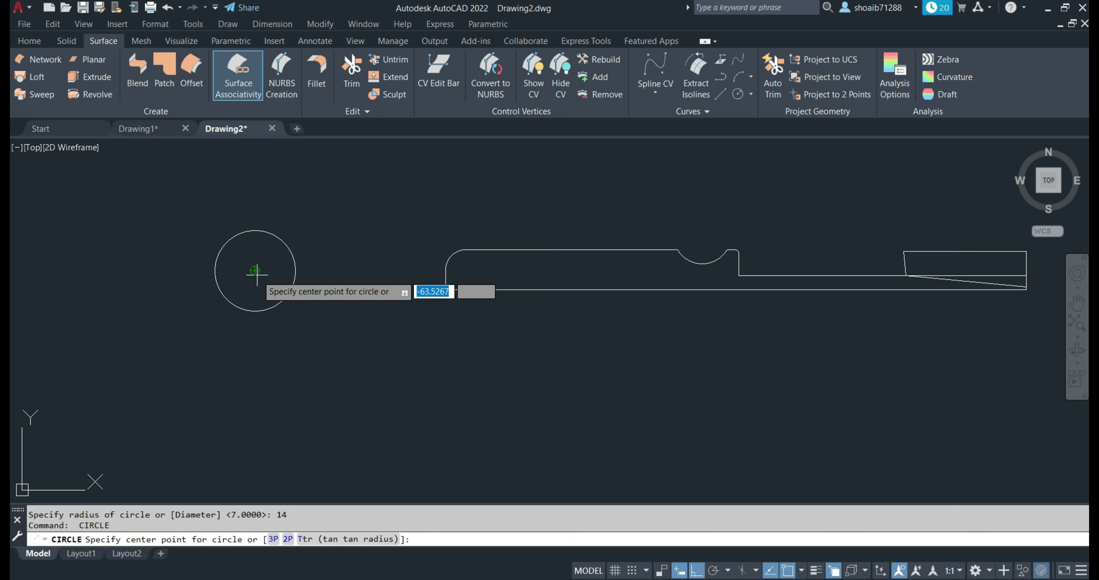
left_click(254, 273)
type("20")
key("Return")
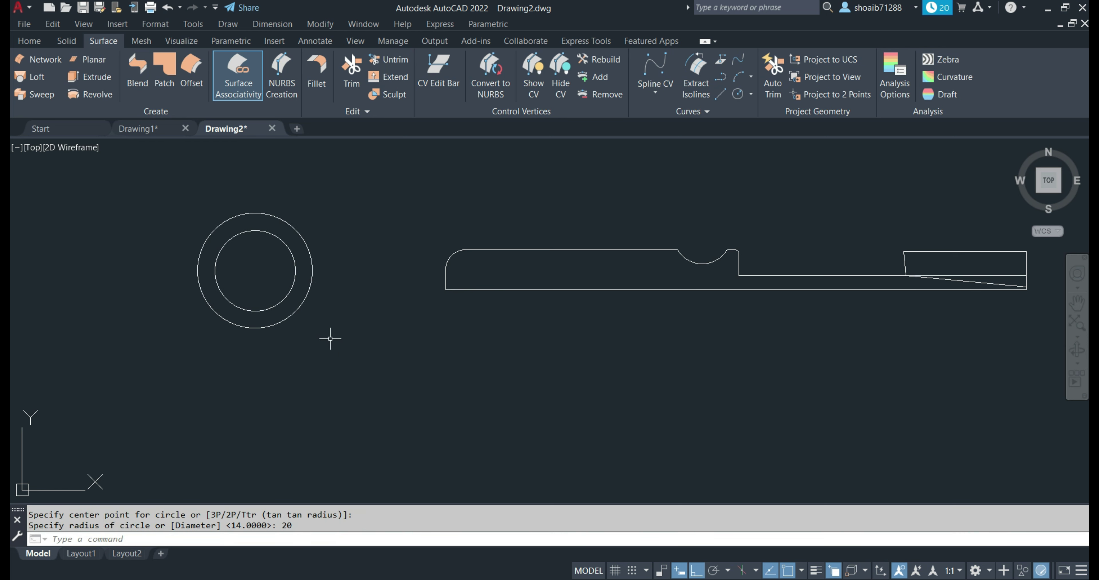
key("Return")
left_click(313, 270)
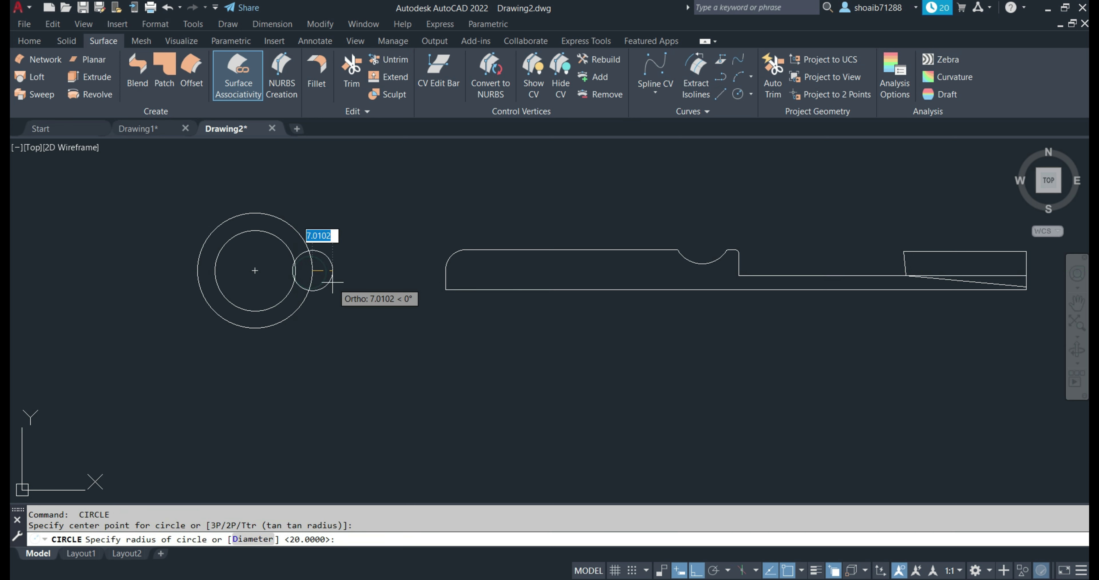
key("Return")
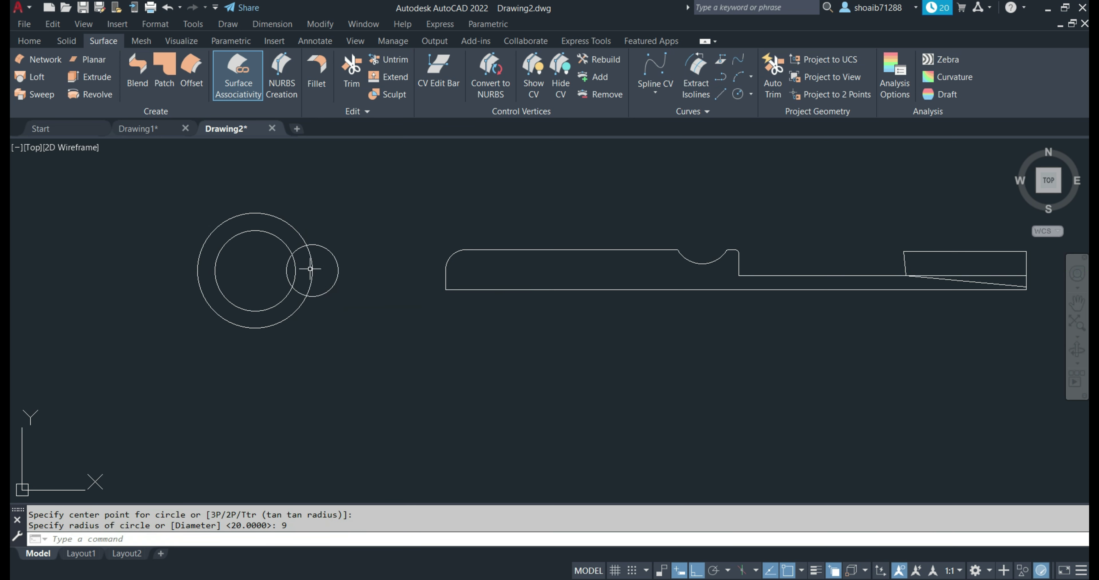
Step: Erase the radius-20 circle and polar-array the radius-9 circle six times around the centre
left_click(311, 269)
key("Delete")
left_click(336, 295)
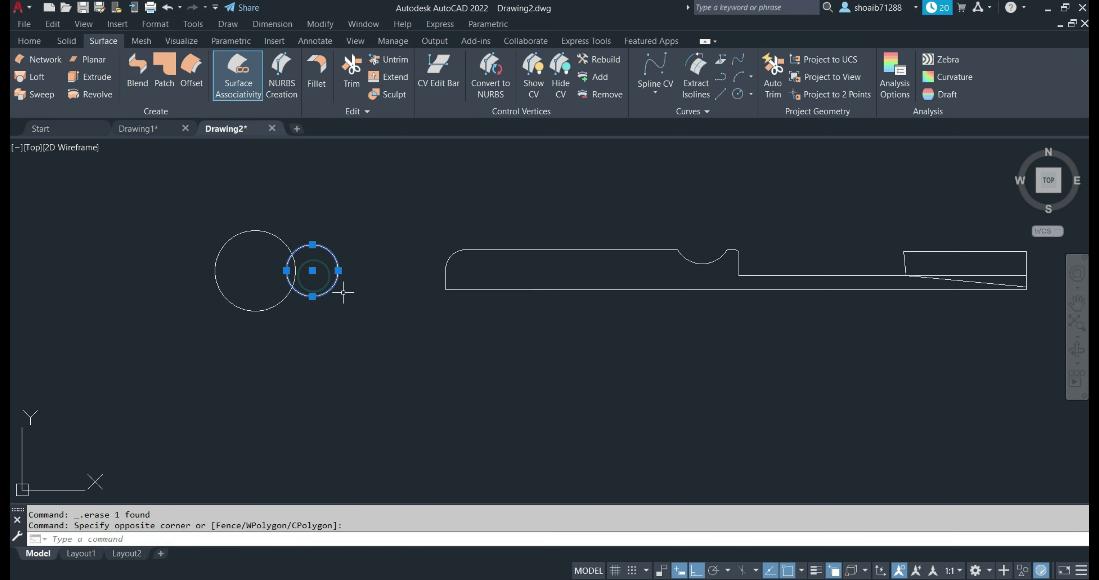
type("ar")
key("Return")
type("po")
key("Return")
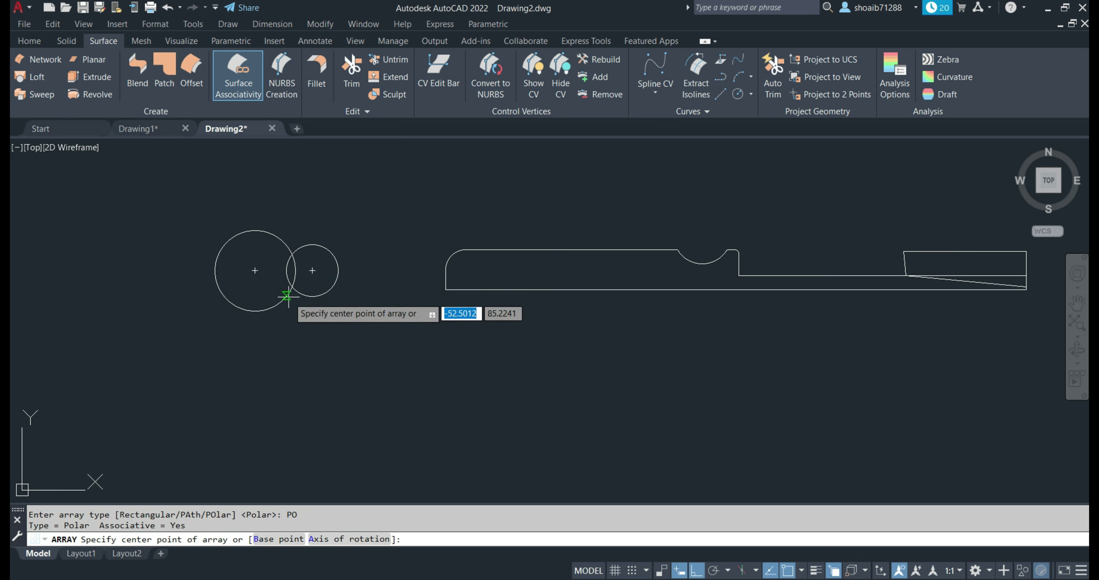
left_click(255, 270)
key("Return")
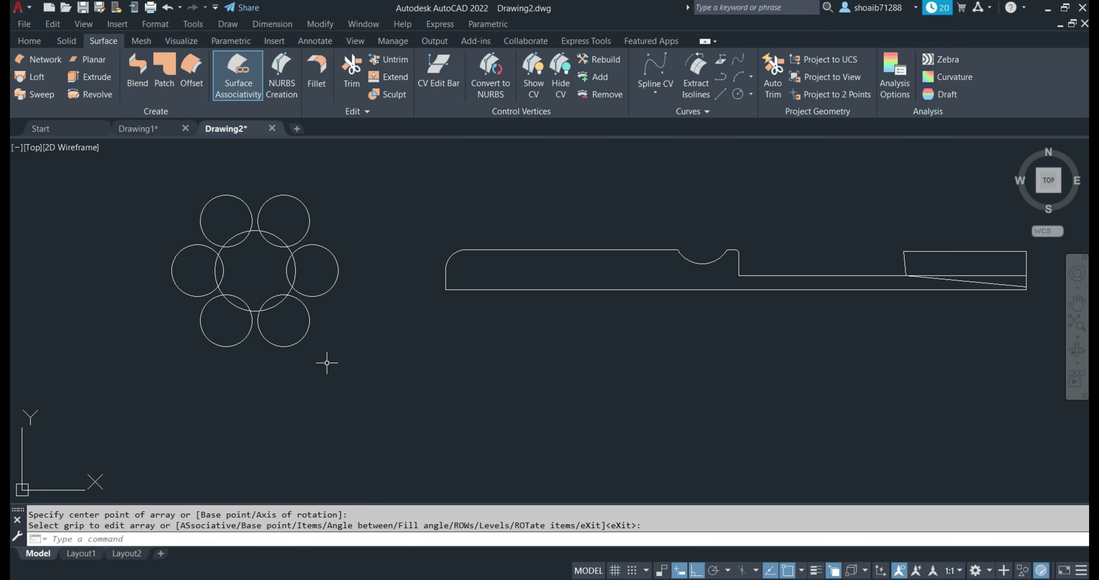
left_click(349, 372)
left_click(137, 174)
type("X")
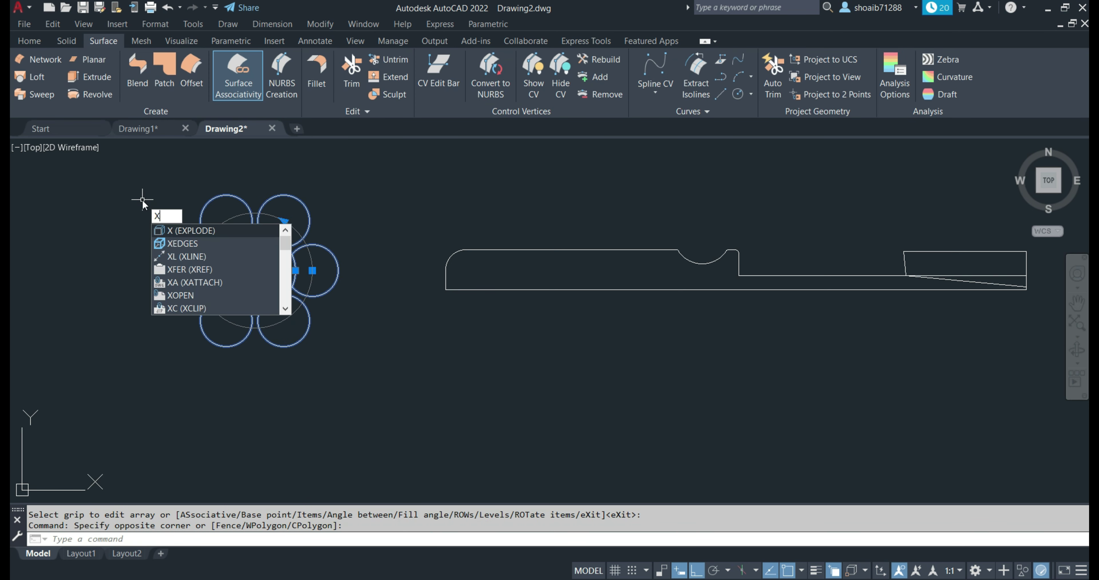
Step: Explode the array and fence-trim the outer arcs of the top and right circles
key("Return")
key("Return")
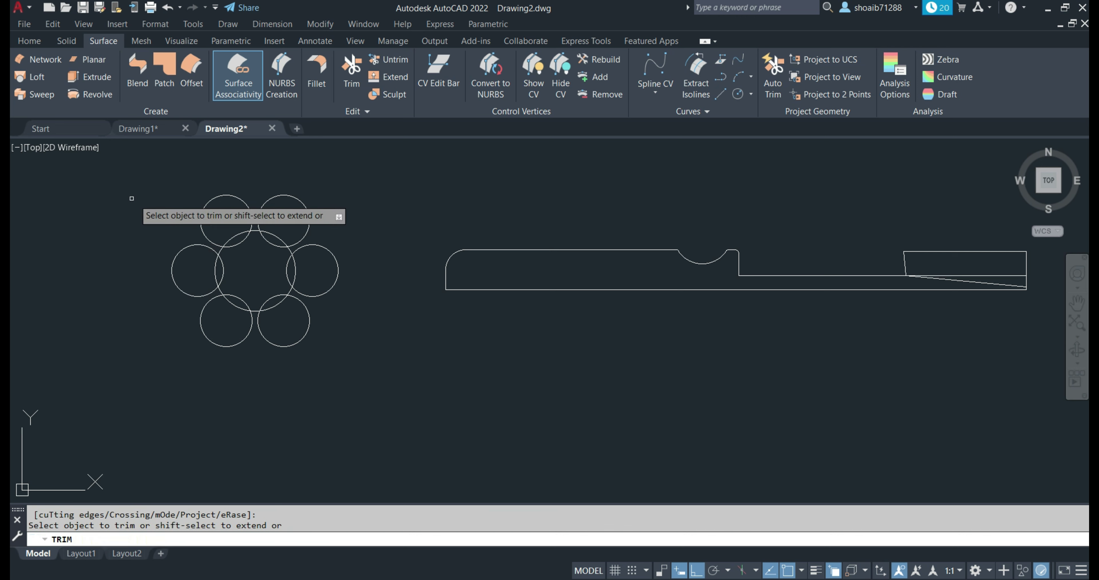
left_click(191, 186)
left_click(230, 238)
key("Return")
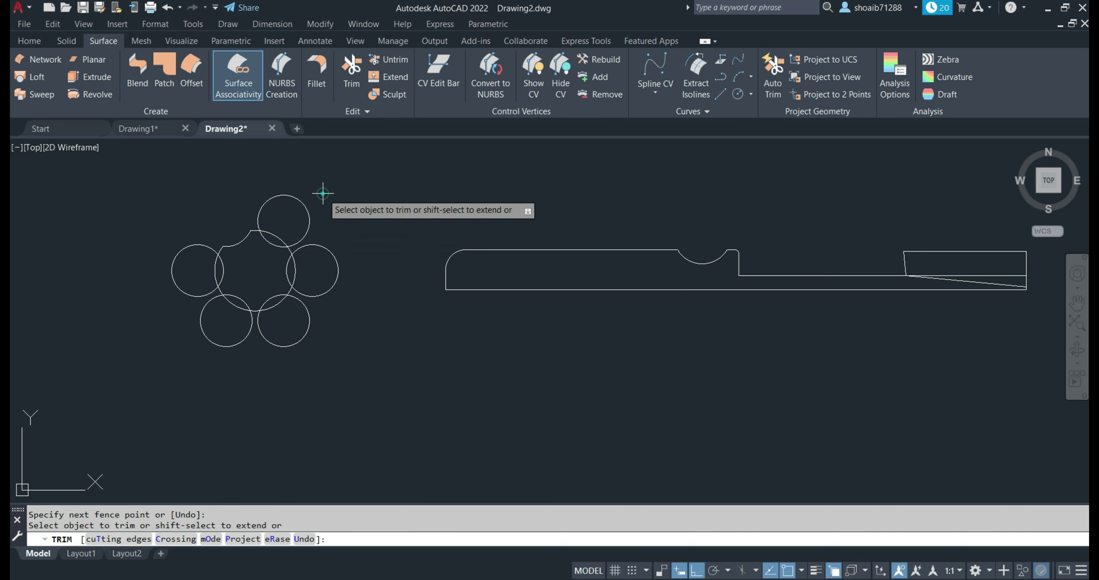
left_click(321, 191)
key("Return")
left_click(360, 280)
left_click(300, 275)
Step: Fence-trim the outer arcs of the bottom and left circles to complete the scalloped outline
key("Return")
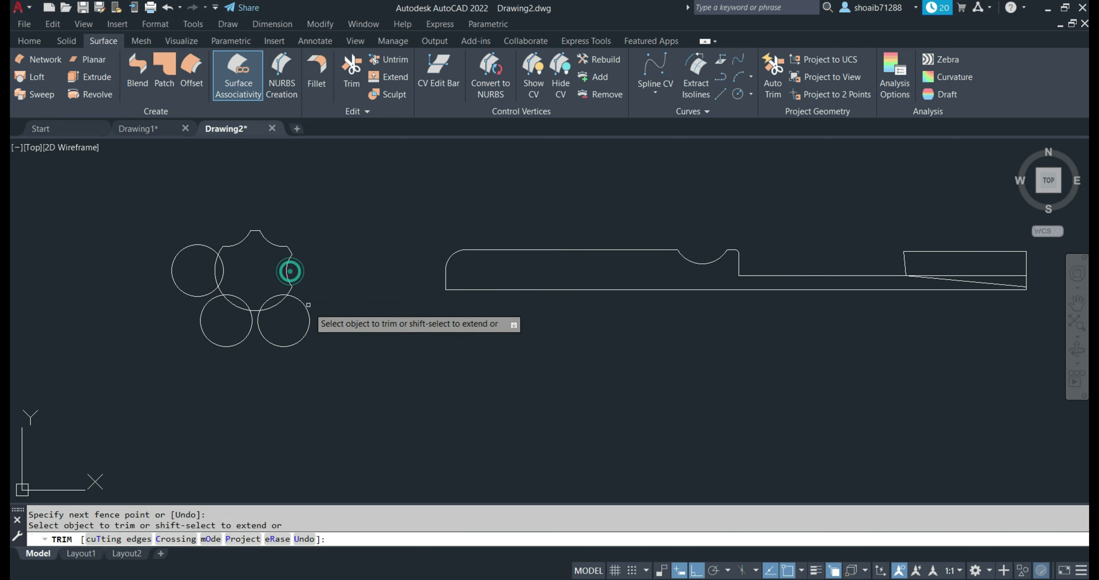
left_click(314, 327)
left_click(231, 342)
key("Return")
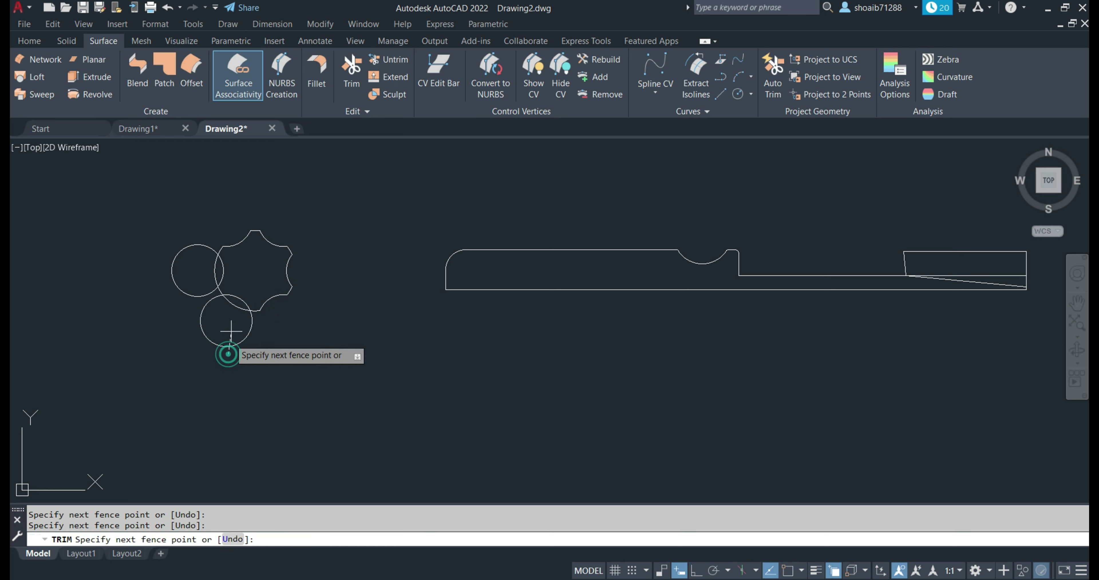
left_click(234, 304)
key("Return")
left_click(143, 274)
left_click(220, 265)
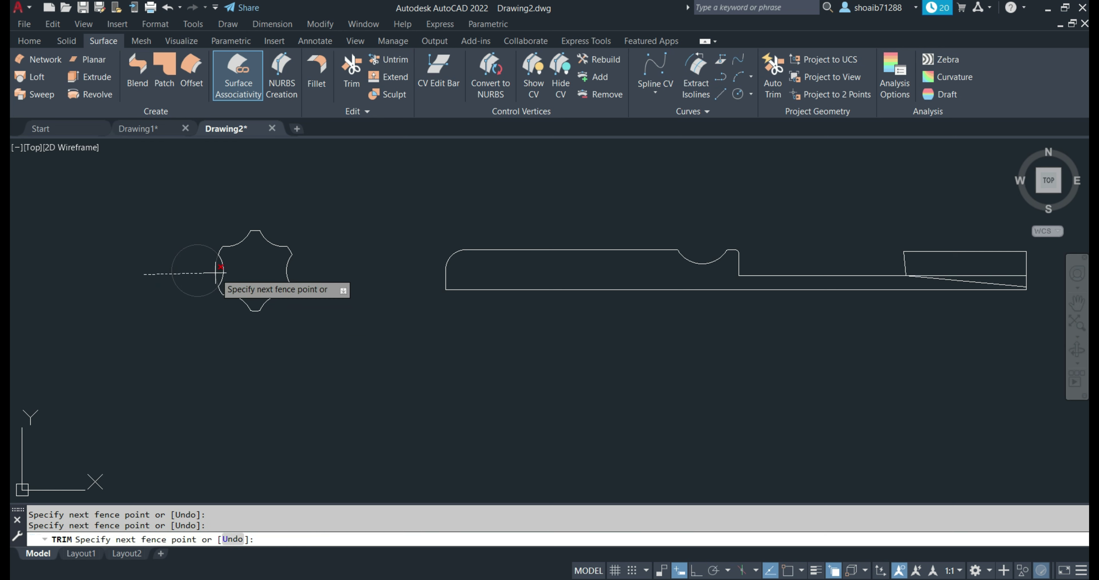
key("Return")
key("Escape")
Step: Join the twelve trimmed arc pieces into a single polyline
left_click(231, 312)
left_click(186, 213)
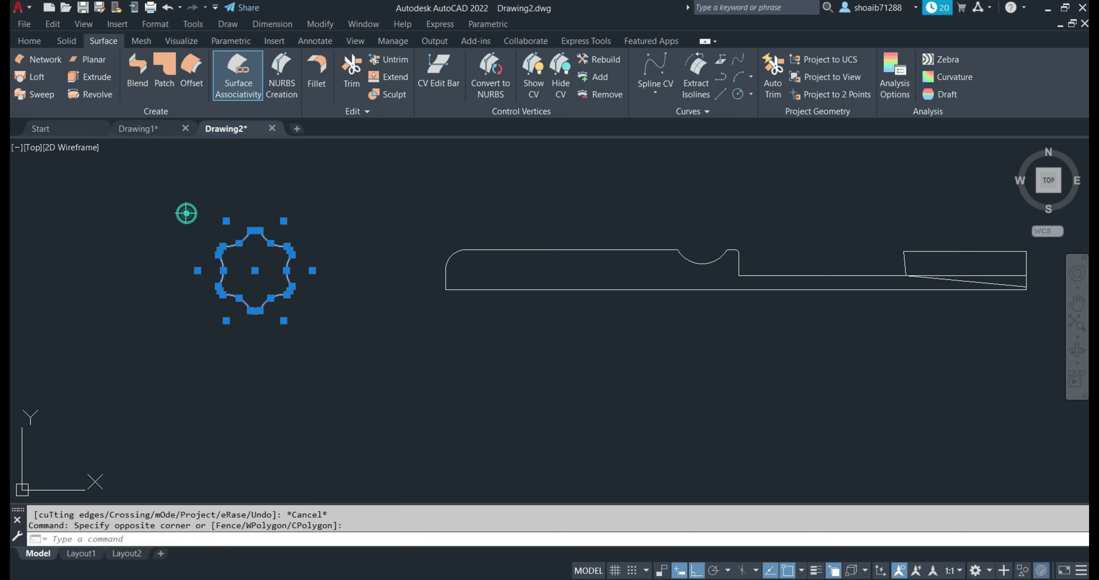
type("J")
key("Return")
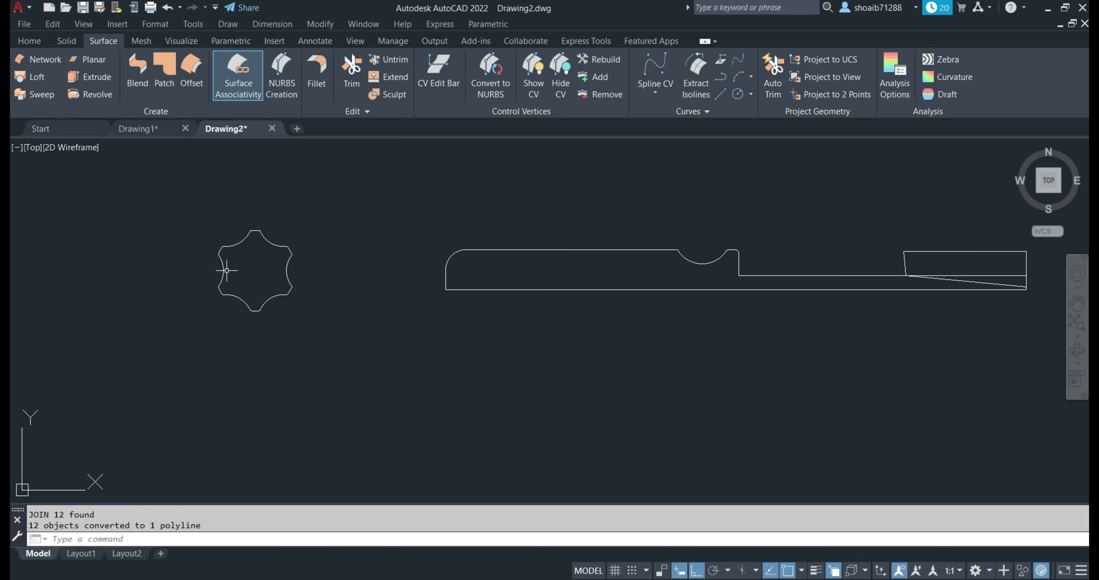
left_click(294, 323)
Step: Move the star outline from its centre to the handle profile's left end
left_click(259, 308)
key("Return")
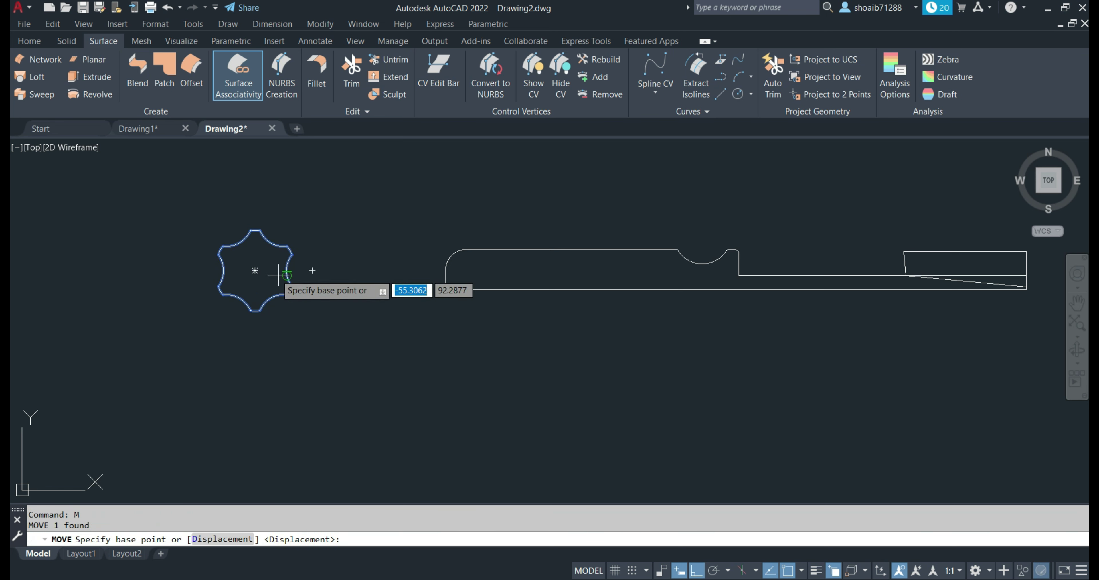
left_click(255, 270)
left_click(445, 292)
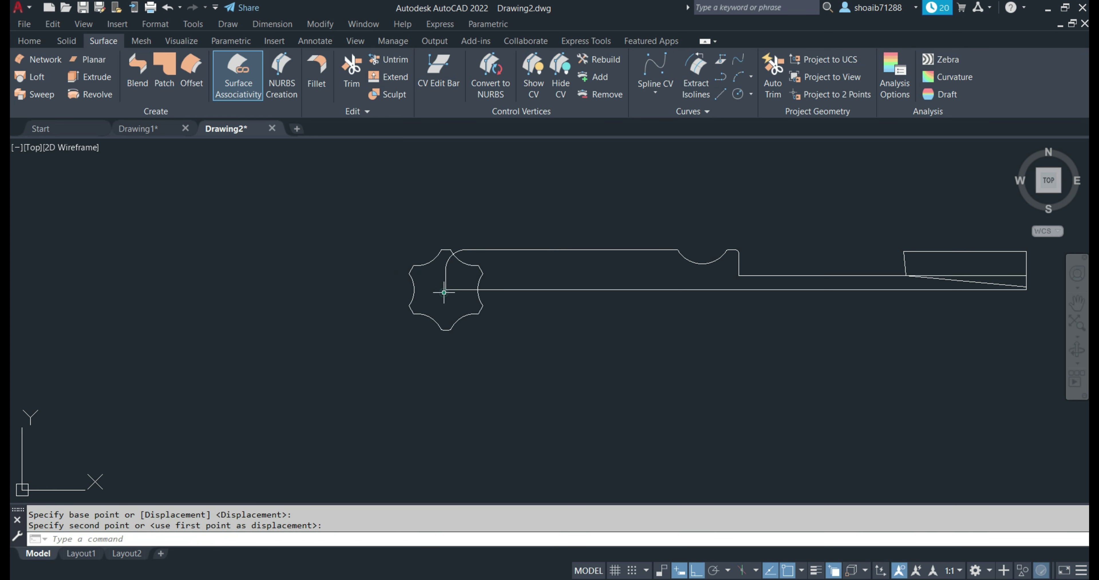
middle_click_drag(583, 323, 490, 344)
Step: Hide the star outline and the wedge-shaped tip using Isolate > Hide Objects
left_click(396, 367)
left_click(316, 328)
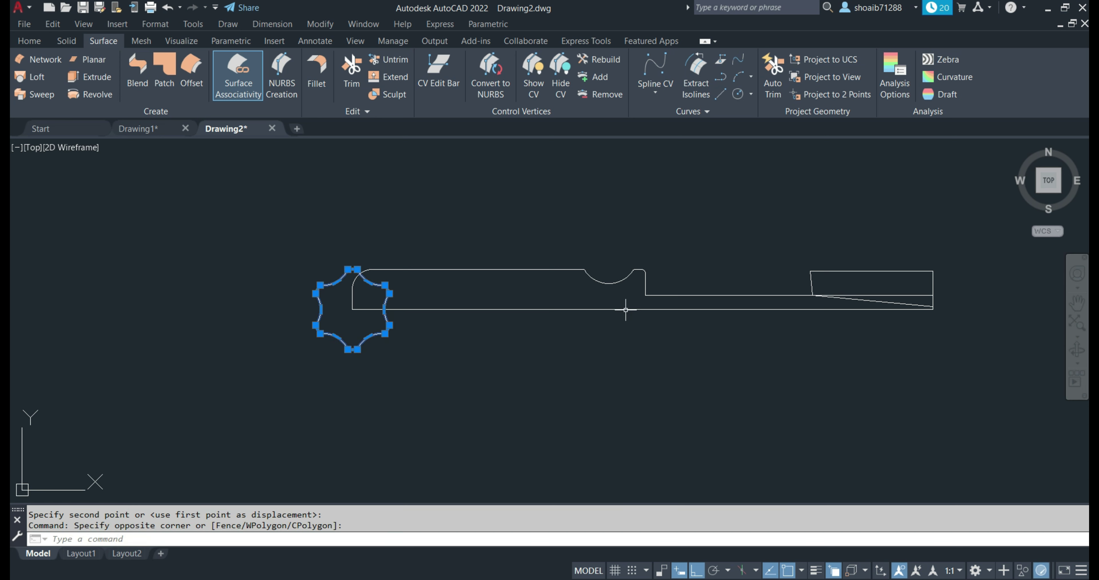
left_click(825, 273)
left_click(791, 275)
right_click(729, 246)
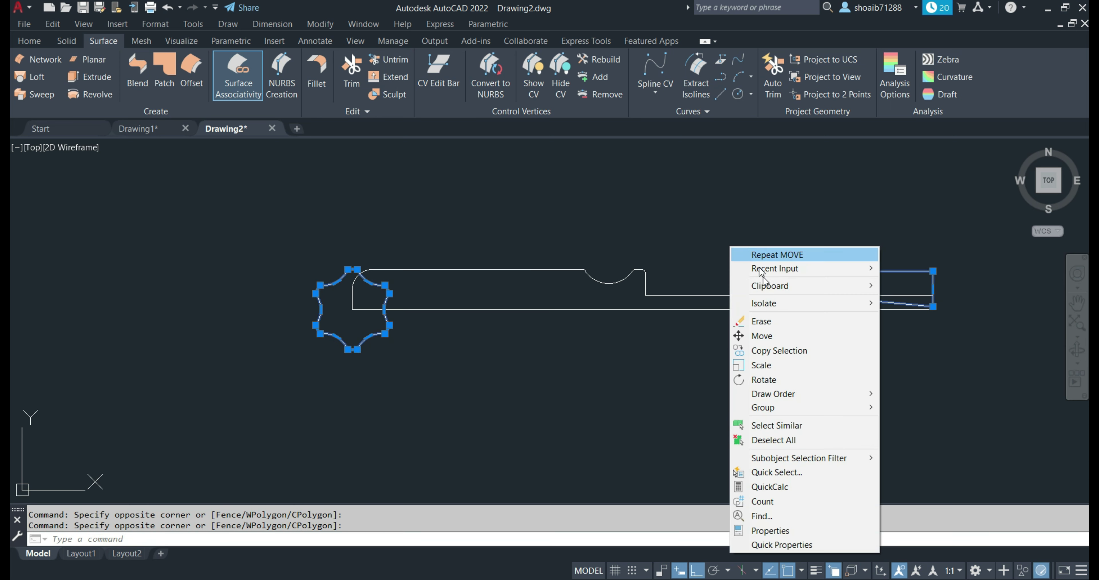
mouse_move(805, 303)
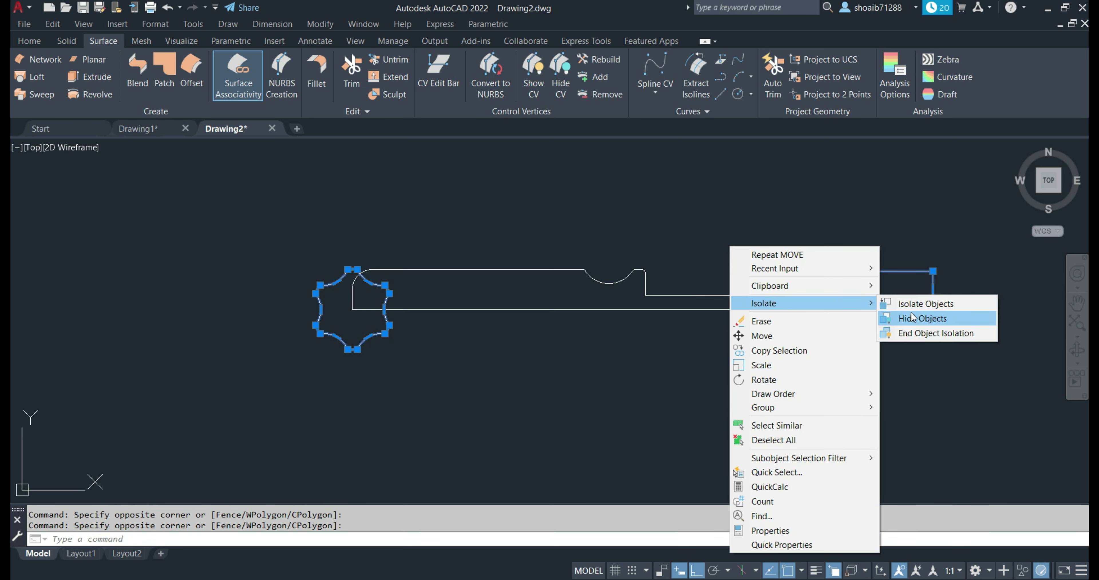
left_click(909, 318)
mouse_move(1048, 181)
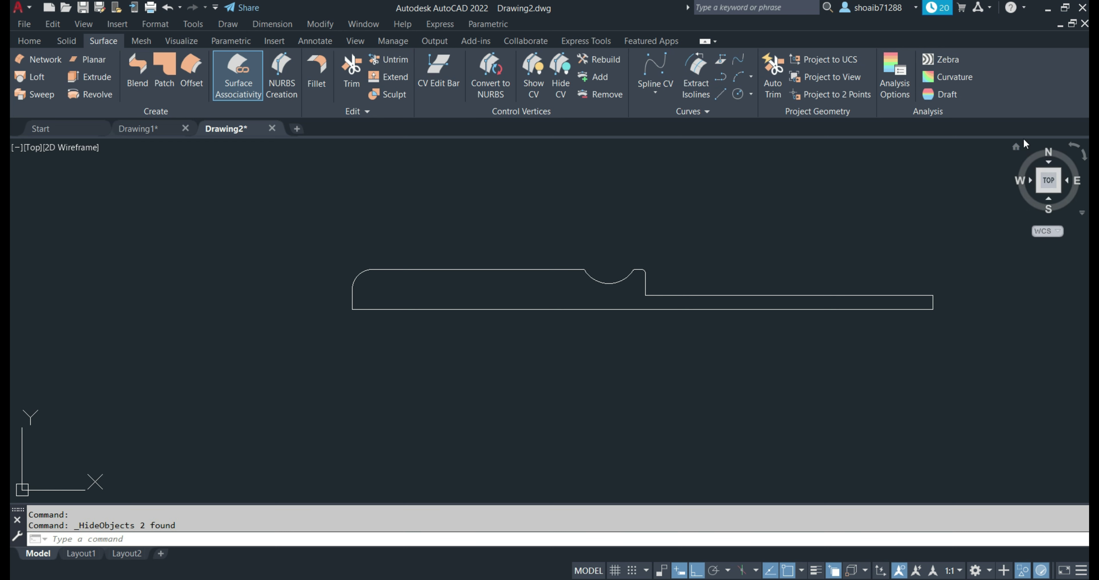
Step: Switch to an isometric view and join the handle profile pieces into one polyline
left_click(1020, 152)
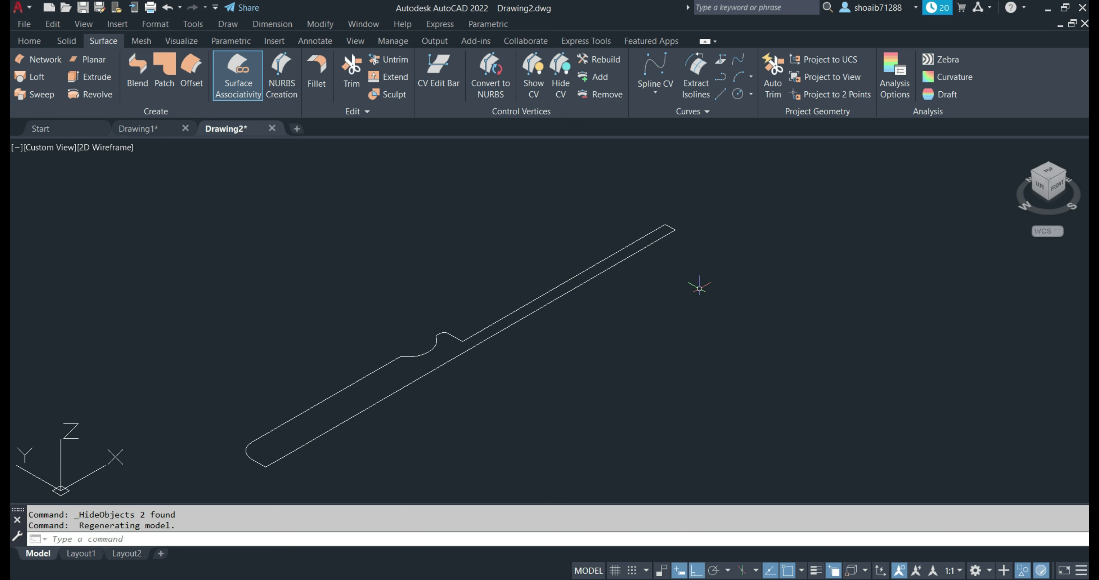
type("REV")
key("Return")
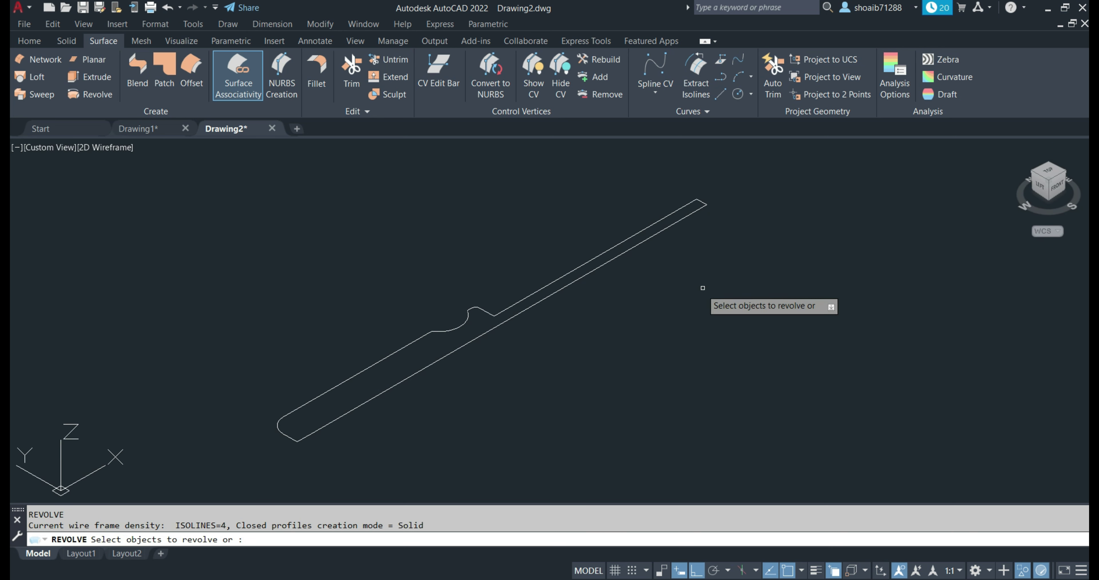
key("Escape")
left_click(763, 443)
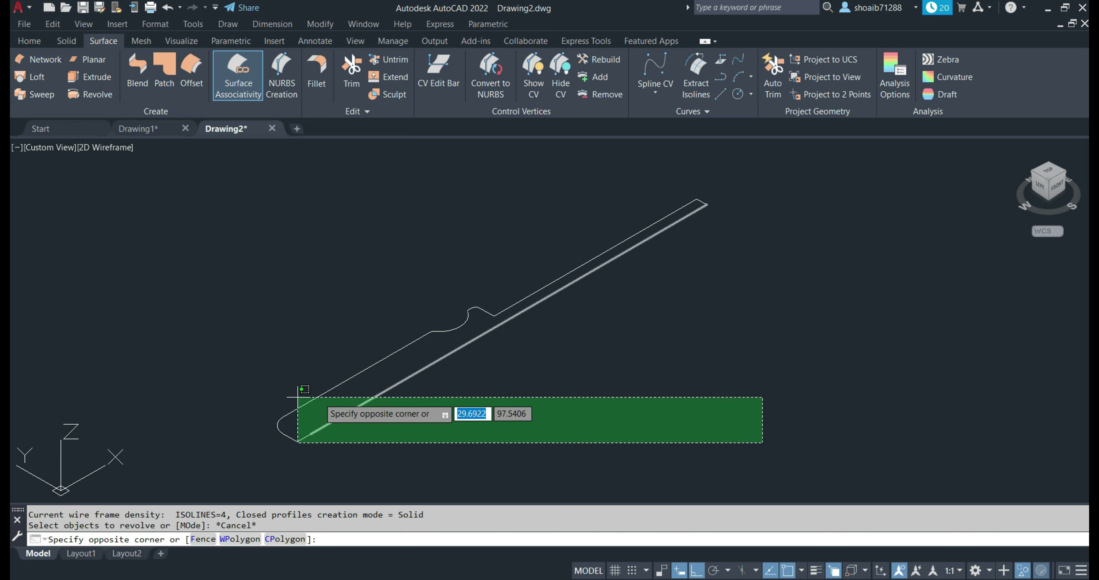
left_click(197, 164)
type("j")
key("Return")
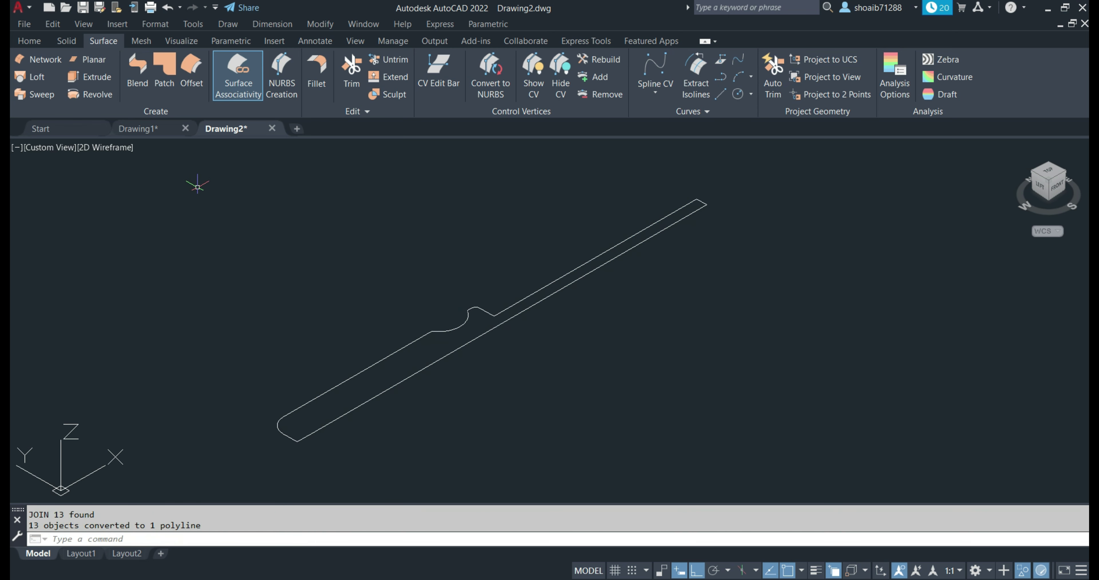
Step: Revolve the joined profile 360° about its long bottom edge
type("rev")
key("Return")
left_click(454, 330)
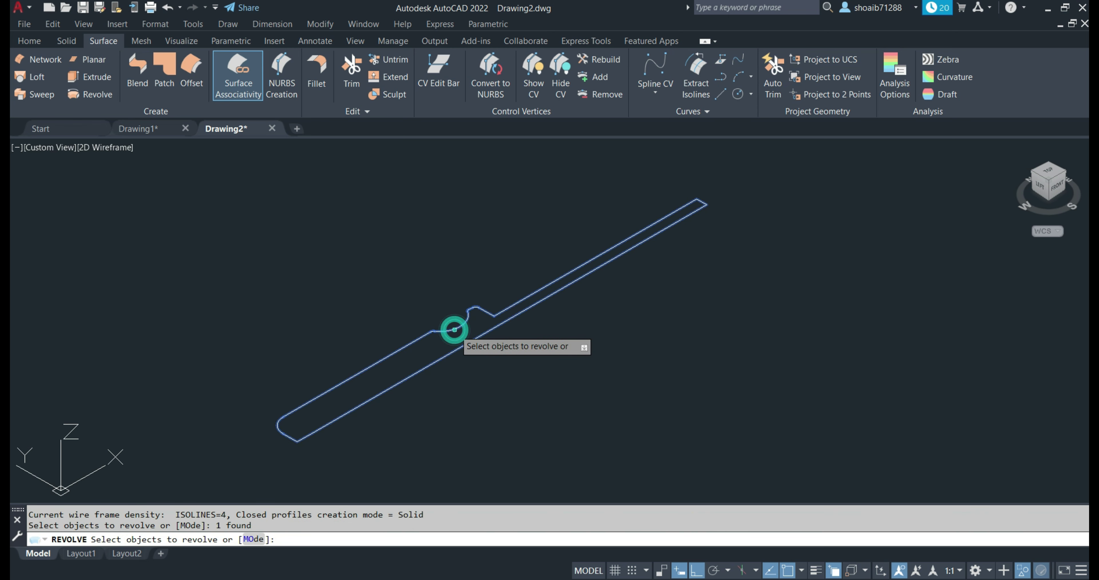
key("Return")
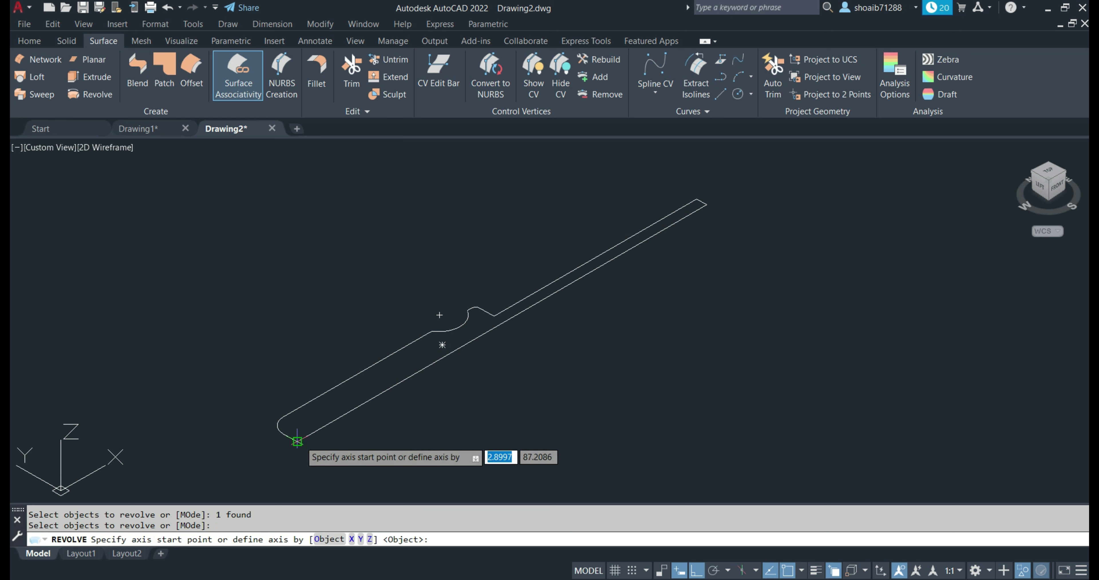
left_click(297, 440)
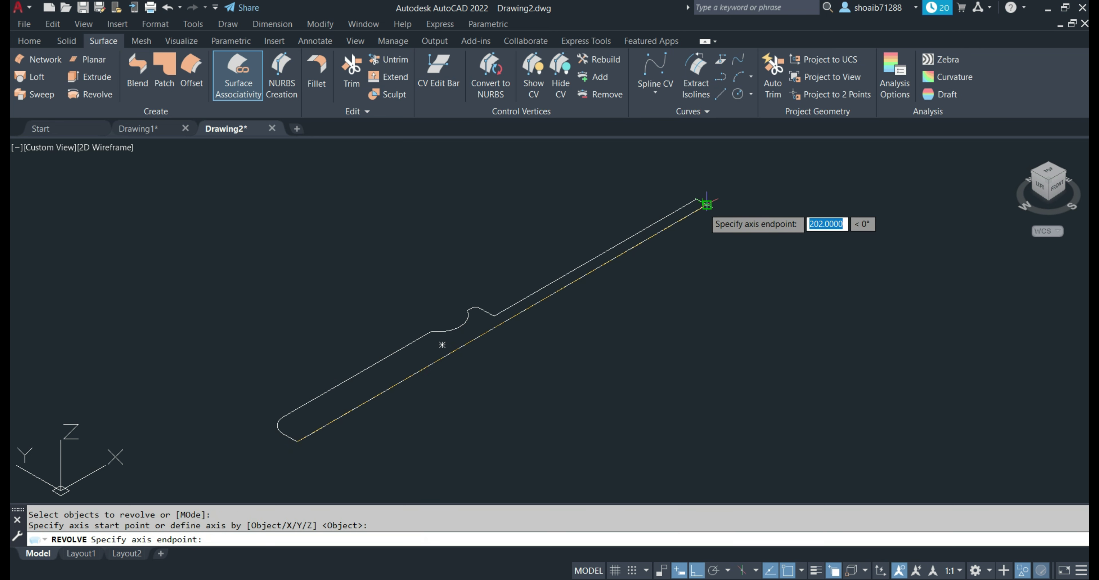
left_click(707, 204)
type("36")
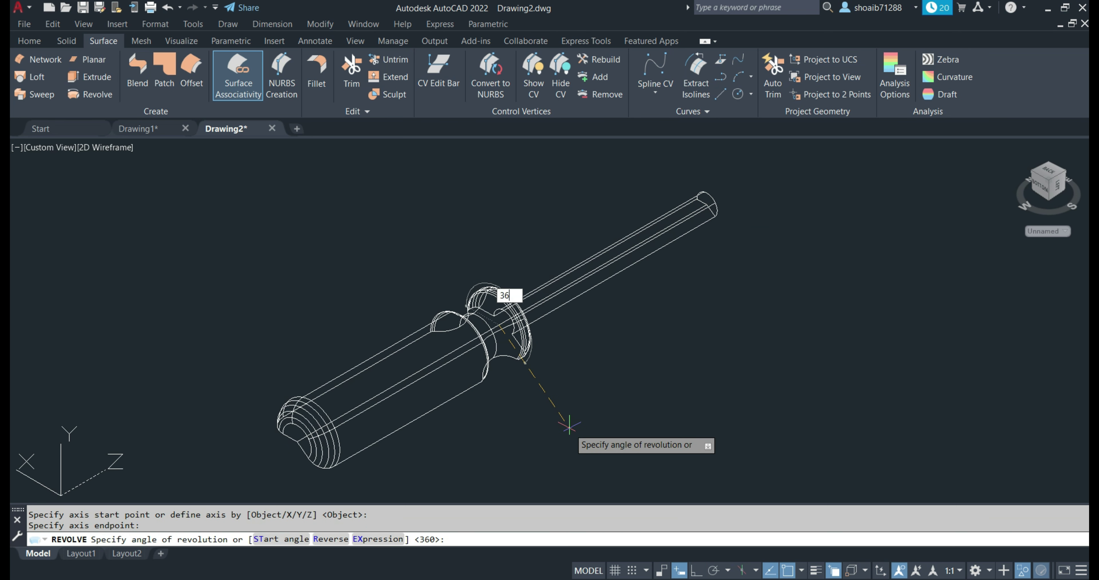
type("0")
key("Return")
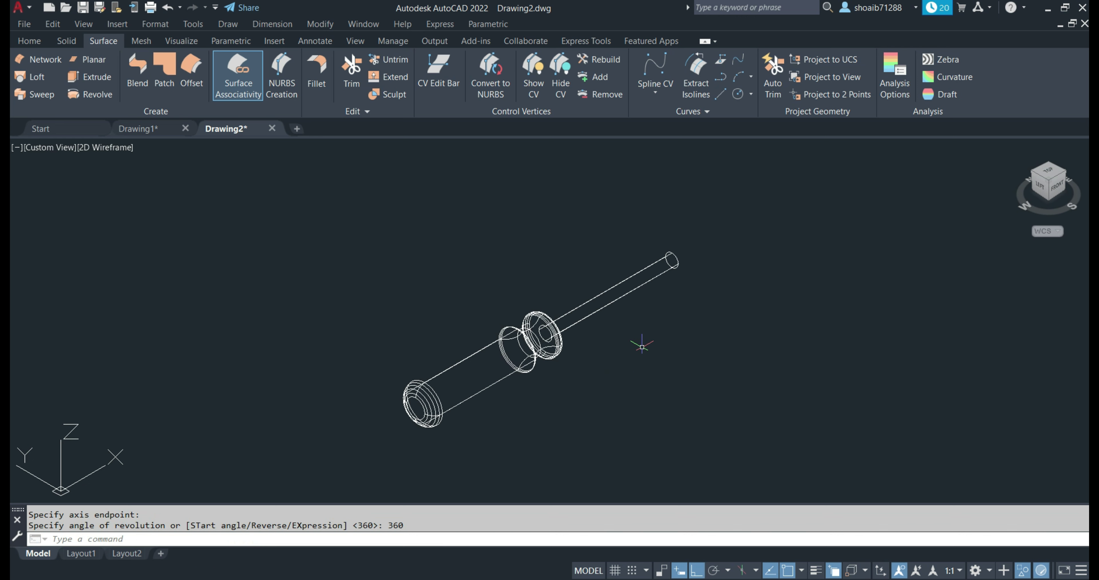
Step: Unhide the star and wedge, then 3D-rotate the star outline 90° upright
right_click(617, 371)
mouse_move(687, 179)
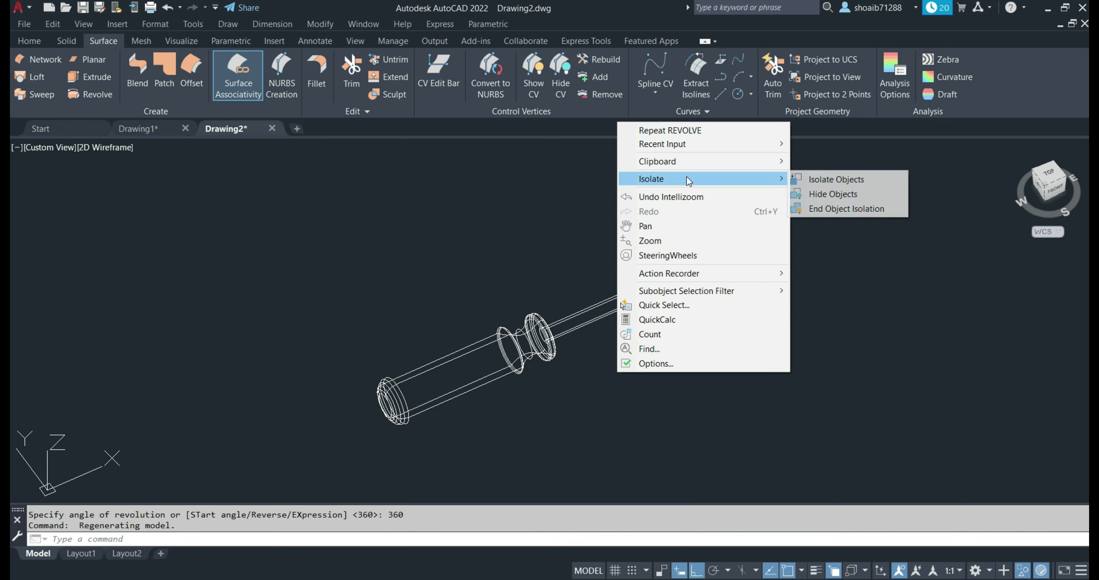
left_click(836, 208)
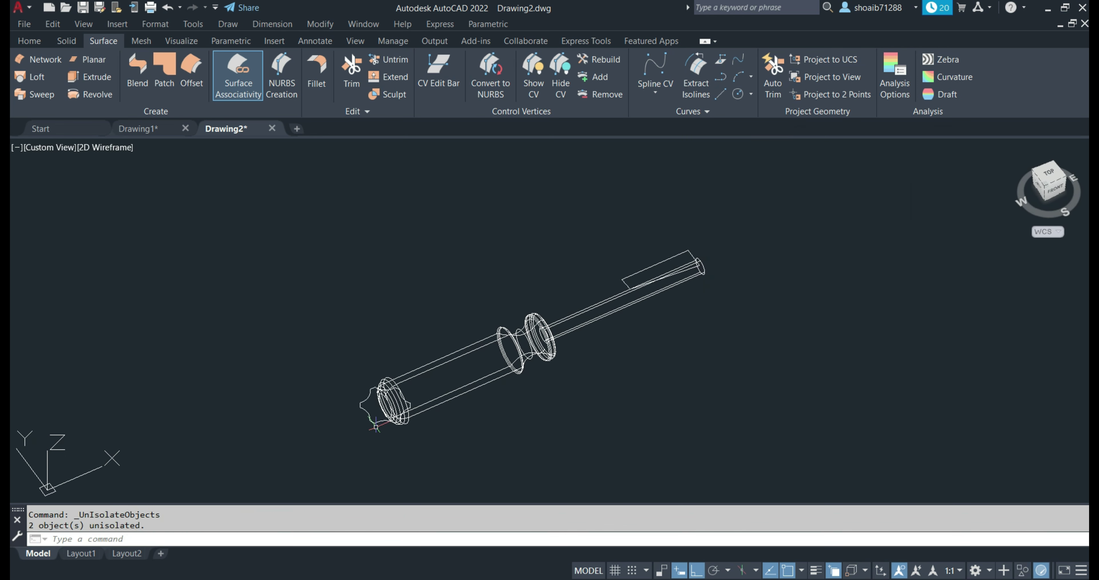
type("3d")
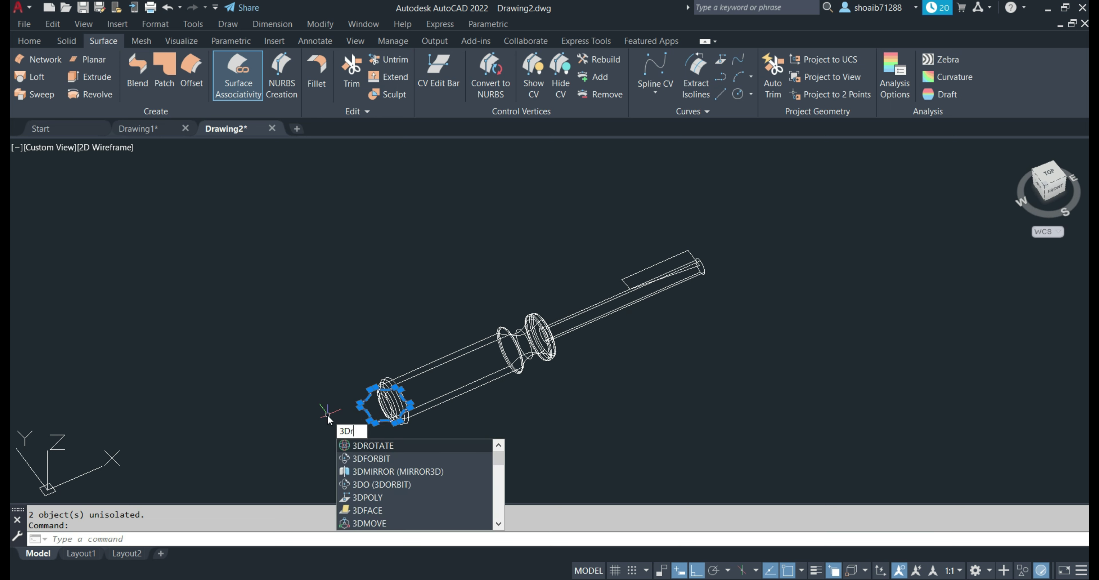
type("rotate")
key("Return")
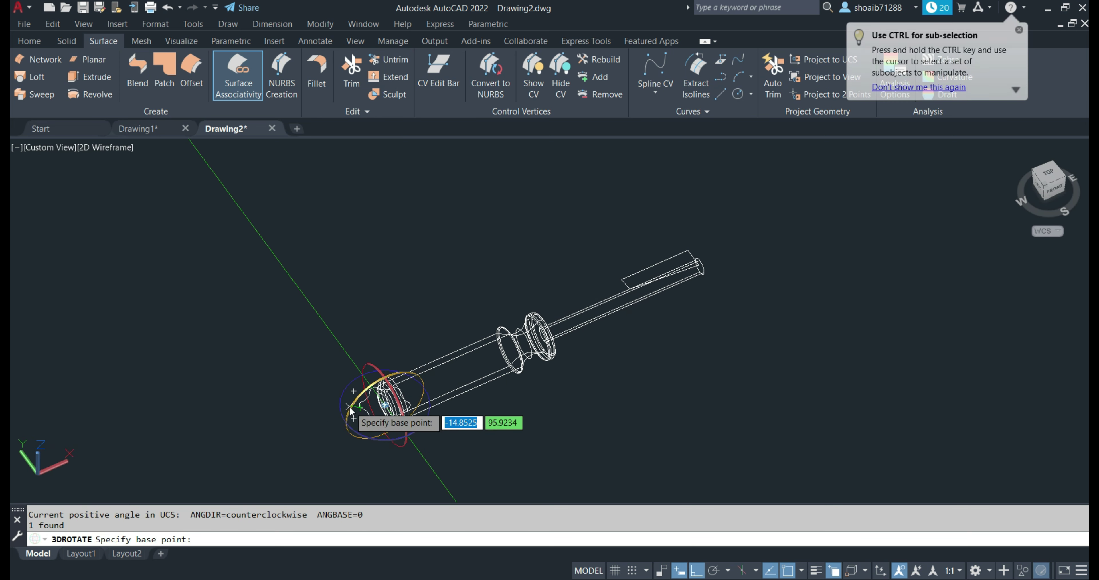
left_click(350, 407)
type("90")
key("Return")
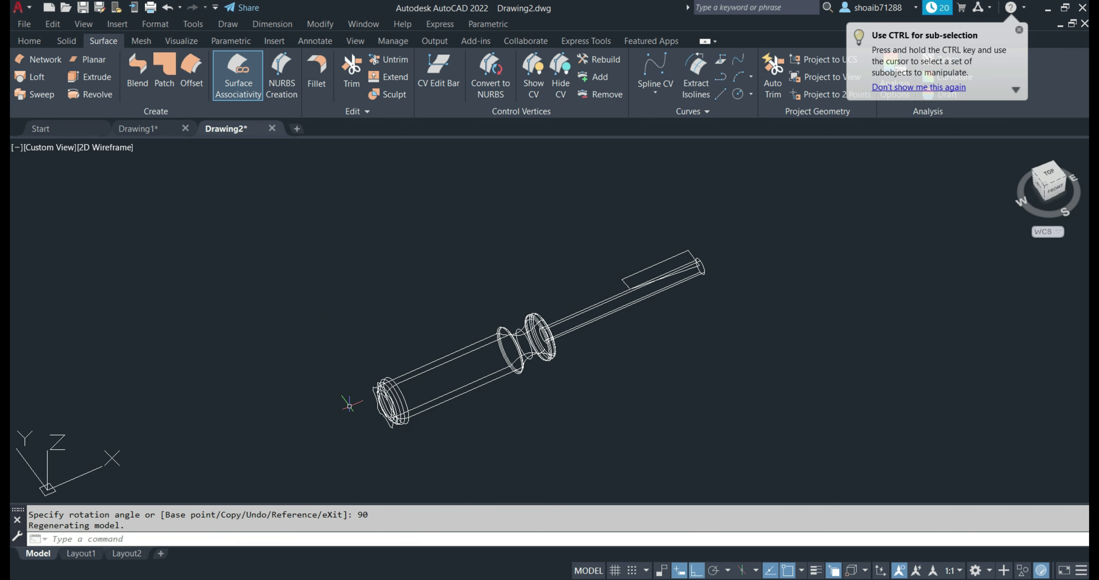
Step: Move the star profile down-left, clear of the handle's left end
left_click(377, 407)
type("m")
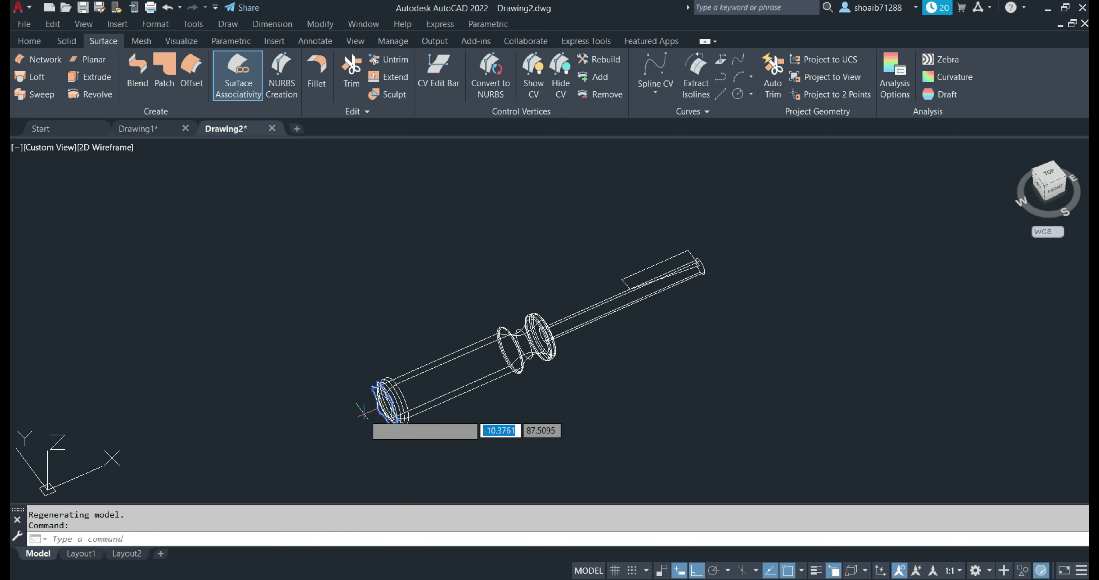
key("Return")
left_click(381, 409)
left_click(308, 438)
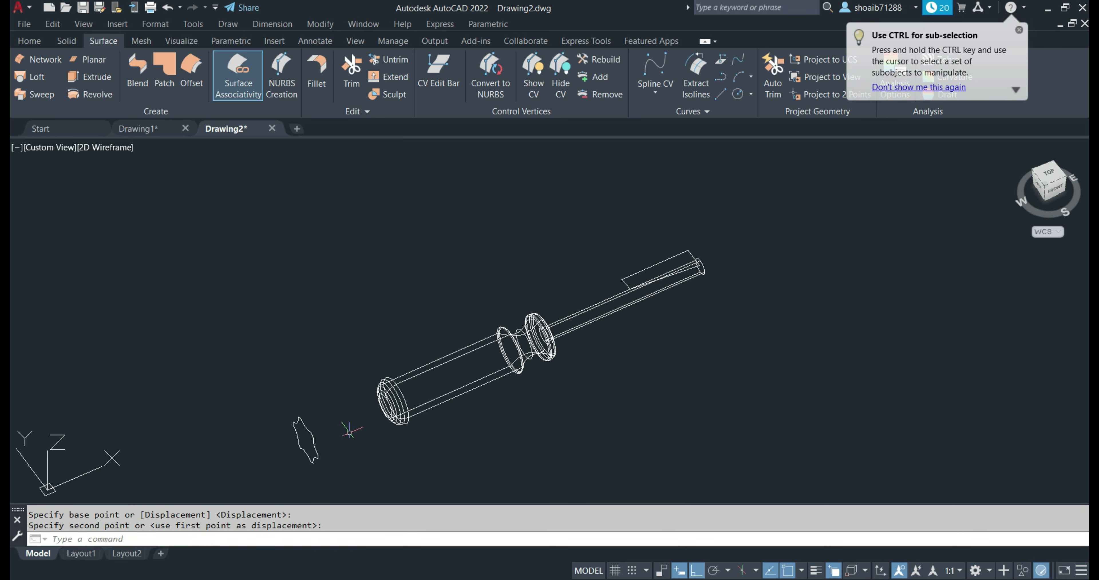
middle_click_drag(349, 430, 336, 364)
scroll(442, 361, "up", 2)
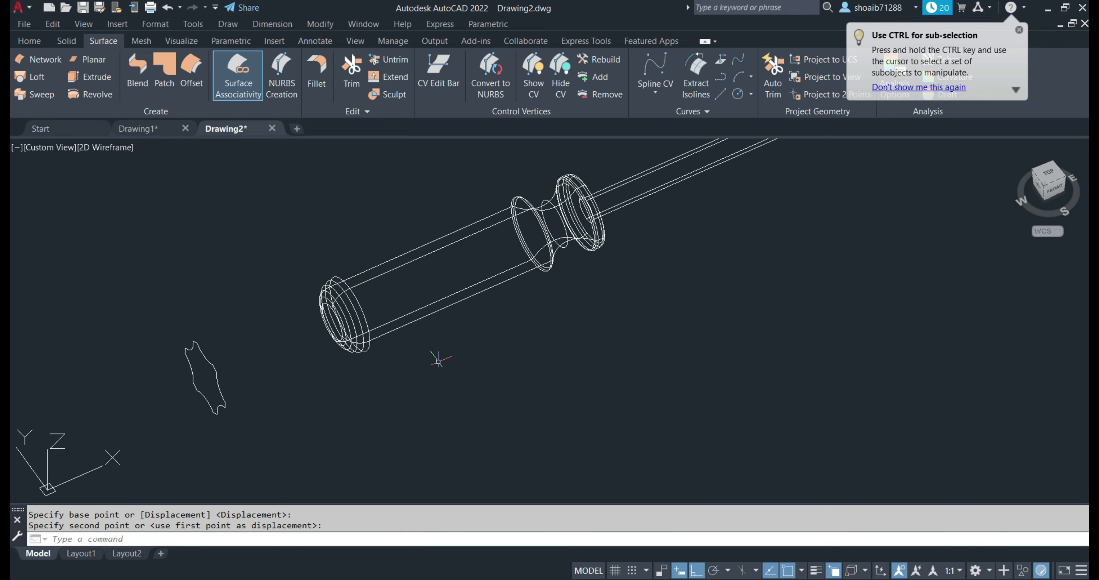
scroll(554, 353, "down", 2)
mouse_move(650, 326)
middle_mouse_down("shift")
mouse_move(637, 350)
mouse_move(579, 353)
middle_mouse_up("shift")
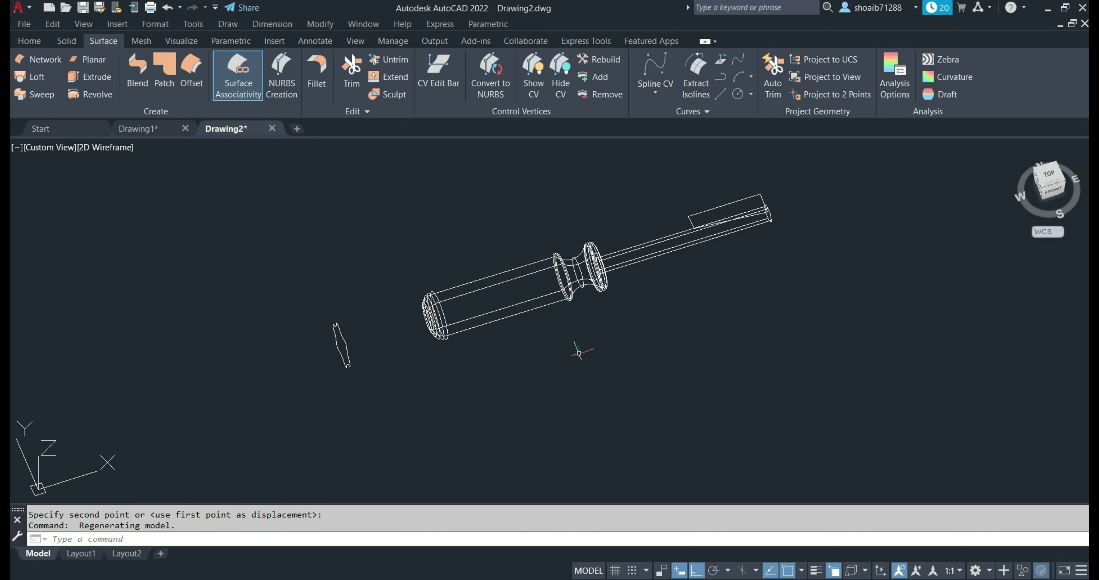
left_click(34, 46)
Step: Extrude the star profile into a surface along the screwdriver's length
left_click(99, 41)
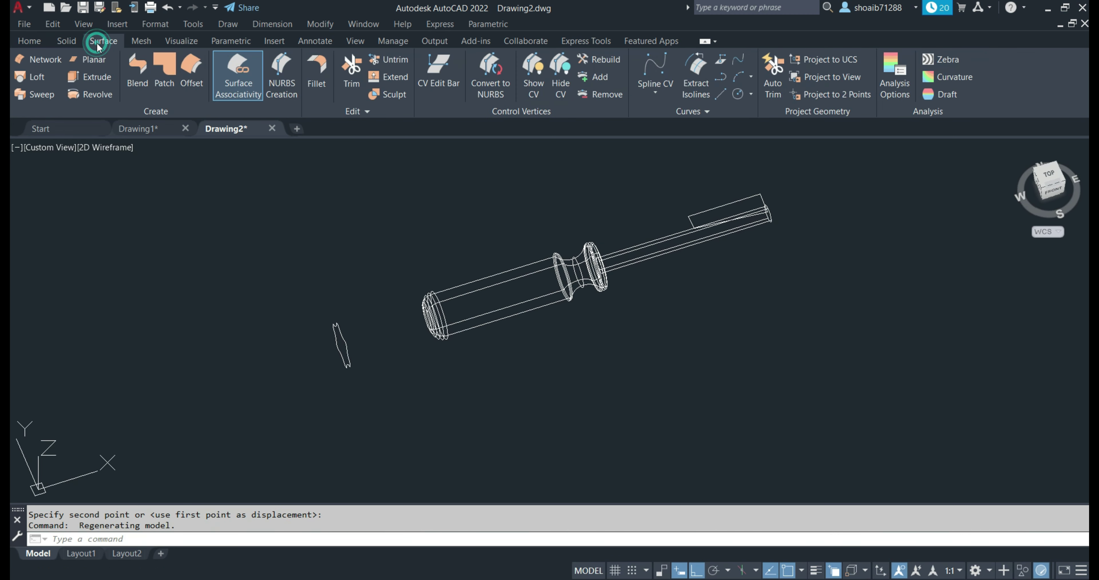
left_click(97, 76)
left_click(337, 333)
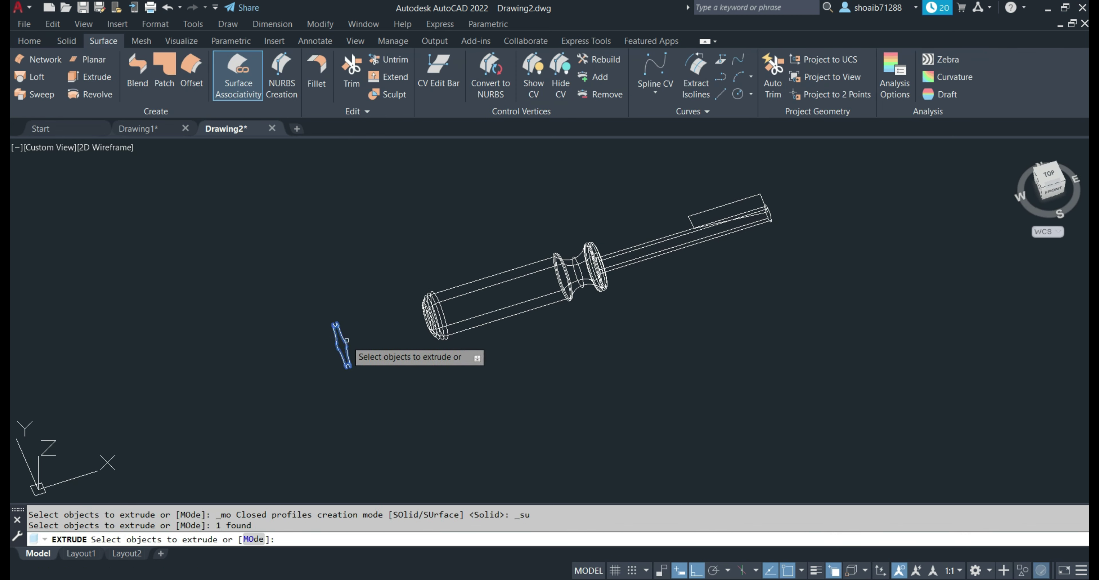
key("Return")
left_click(873, 259)
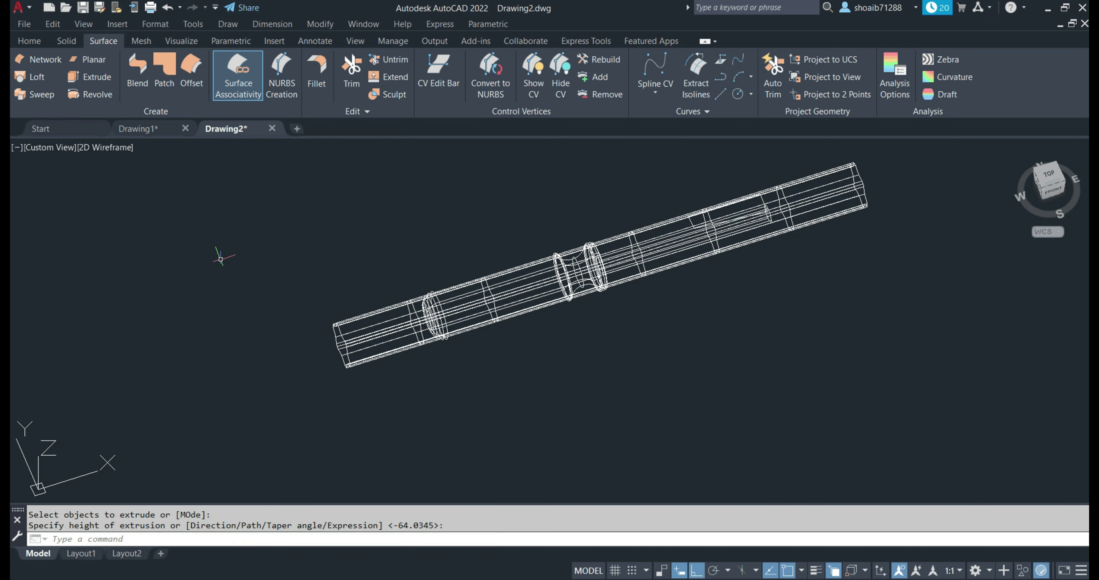
key("Escape")
Step: Set Shaded with Edges display and slice the handle solid with the star surface, keeping both sides
left_click(109, 149)
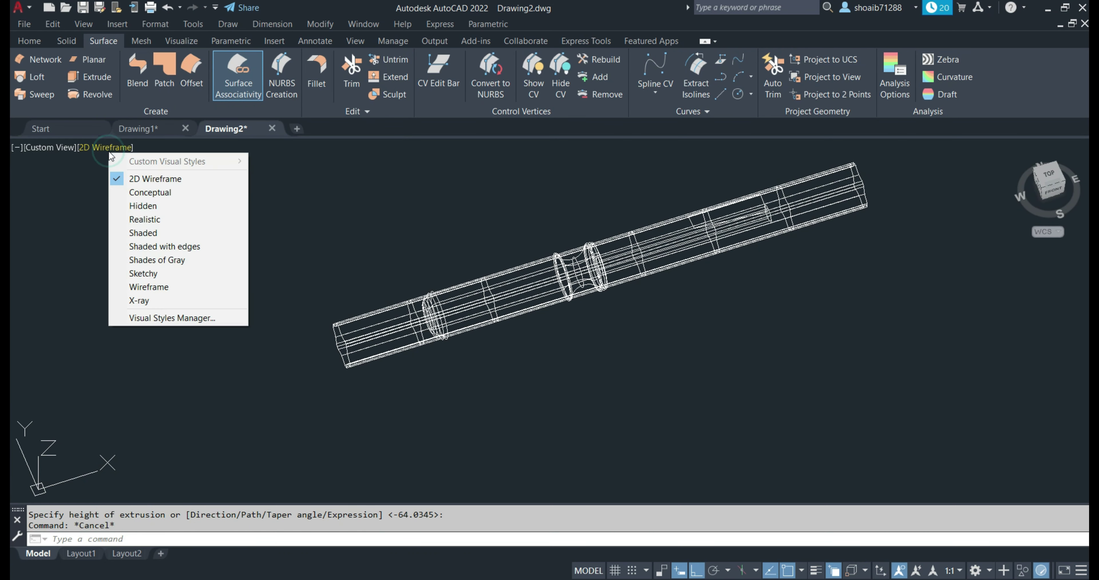
left_click(150, 246)
type("SL")
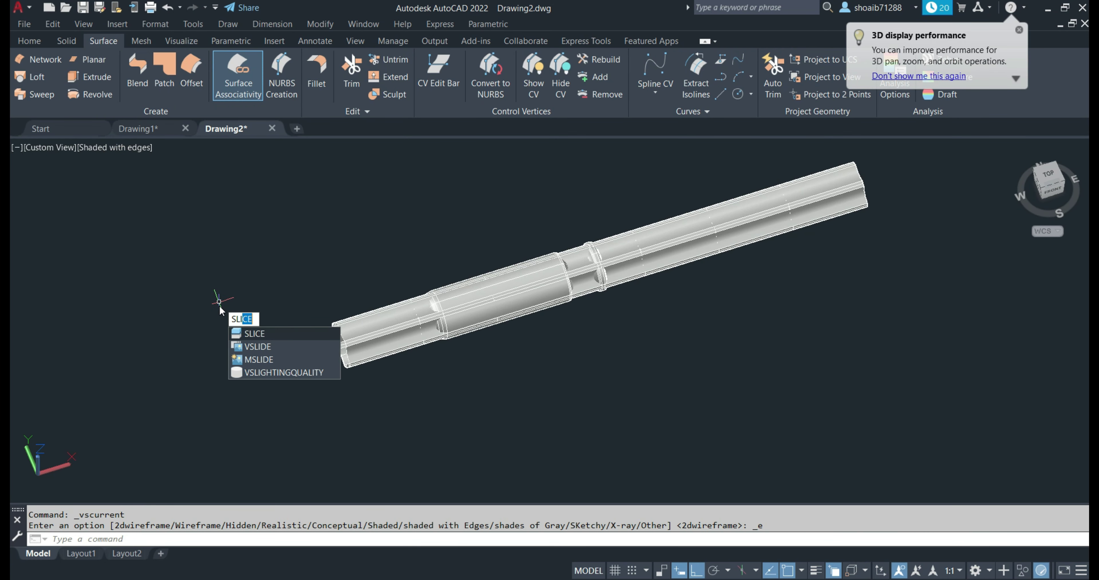
type("Ic")
left_click(251, 333)
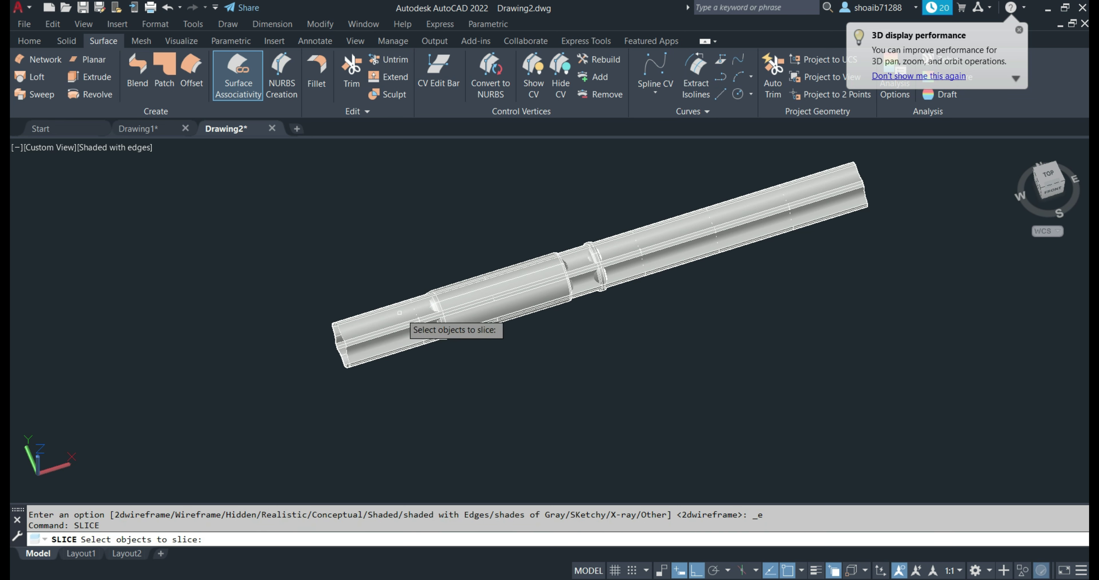
left_click(486, 317)
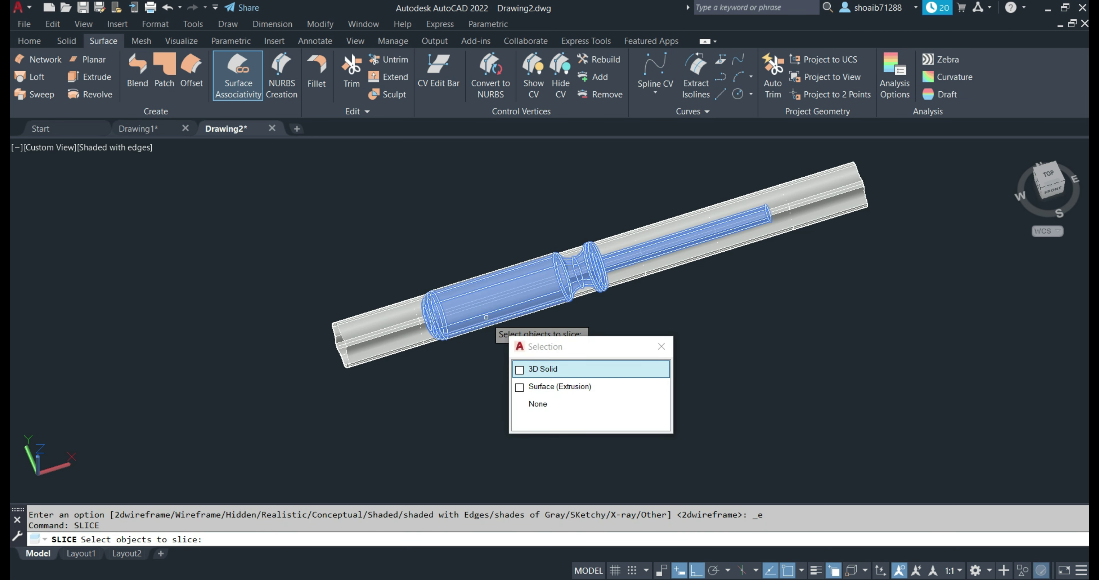
left_click(525, 369)
key("Return")
type("S")
key("Return")
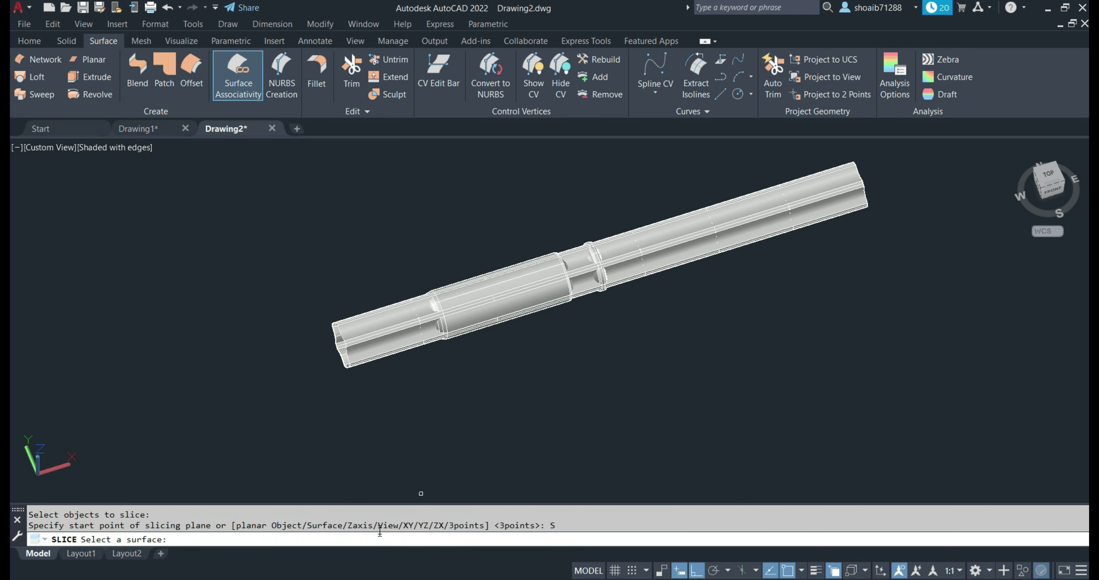
left_click(375, 346)
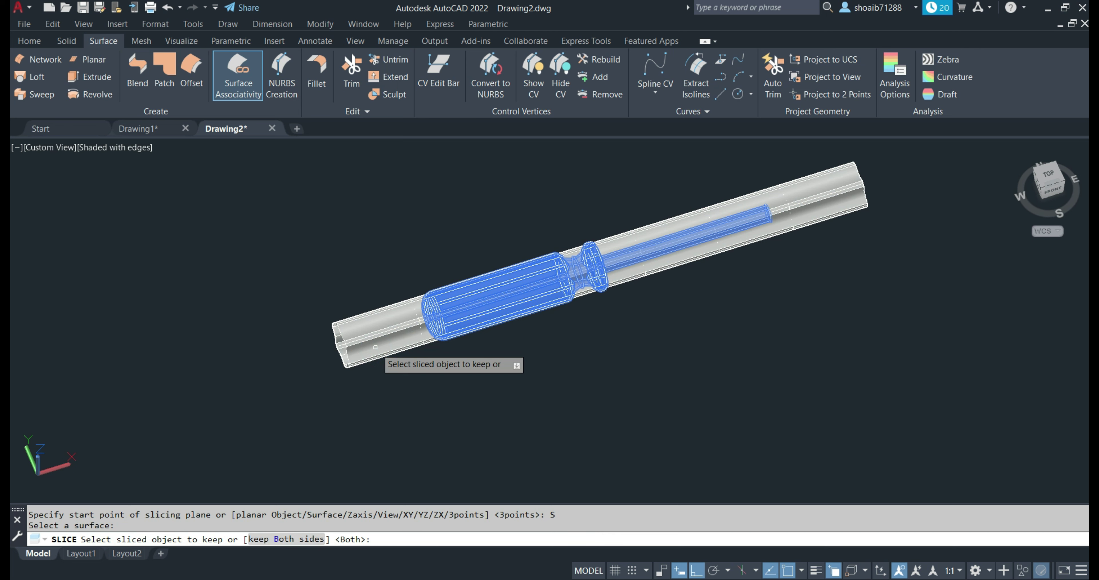
key("Return")
Step: Erase the cutting surface and the groove filler solid
left_click(371, 346)
key("Delete")
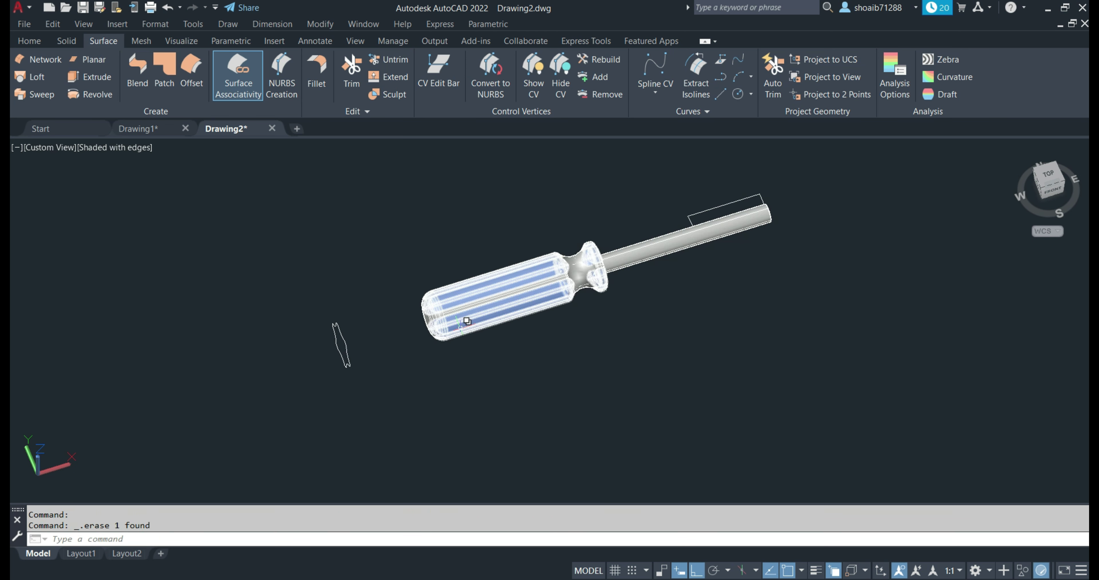
left_click(467, 321)
left_click(511, 384)
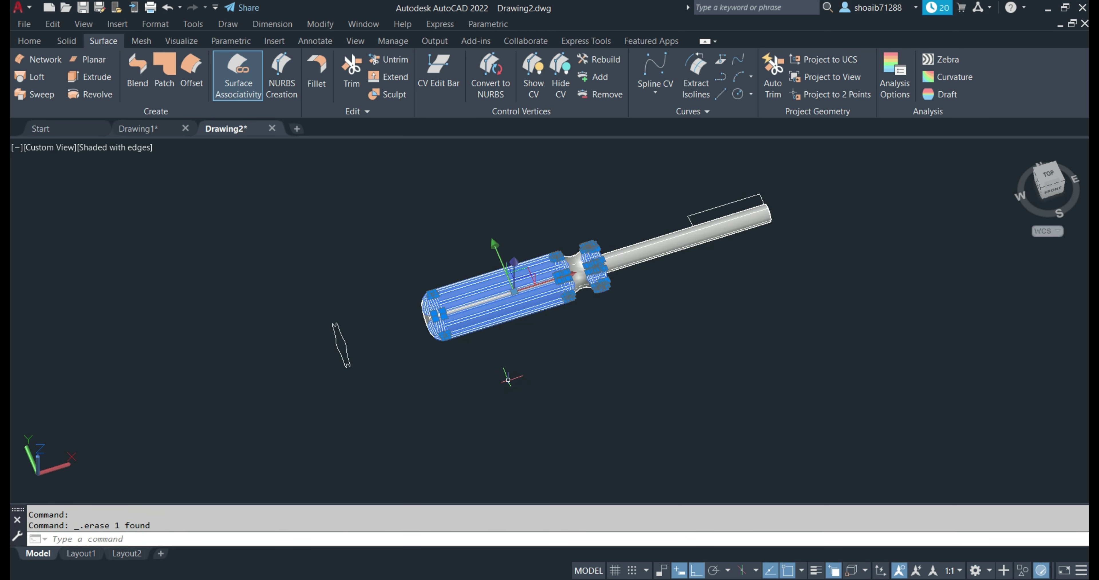
key("Delete")
Step: Switch back to 2D Wireframe and a Top view of the model
mouse_move(595, 343)
middle_mouse_down("shift")
mouse_move(523, 350)
mouse_move(586, 314)
middle_mouse_up("shift")
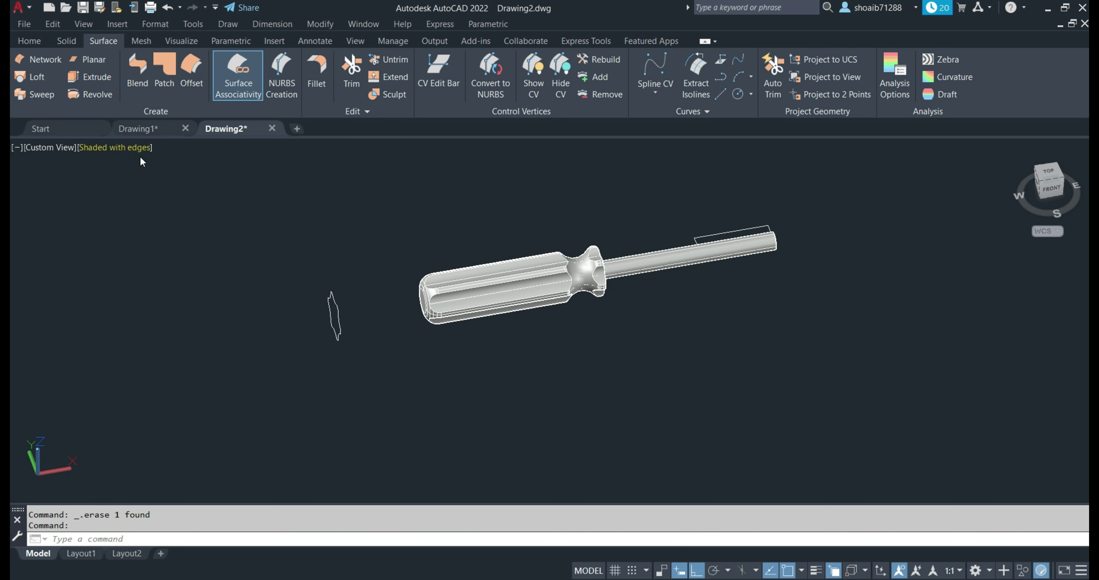
middle_click_drag(264, 191, 200, 222)
left_click(99, 148)
left_click(132, 181)
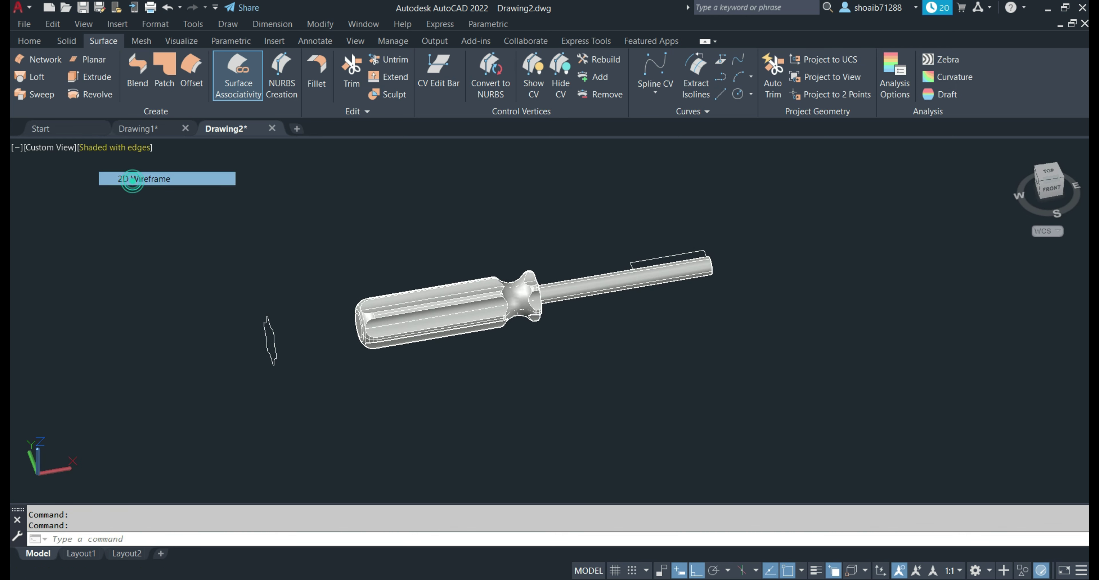
left_click(1052, 172)
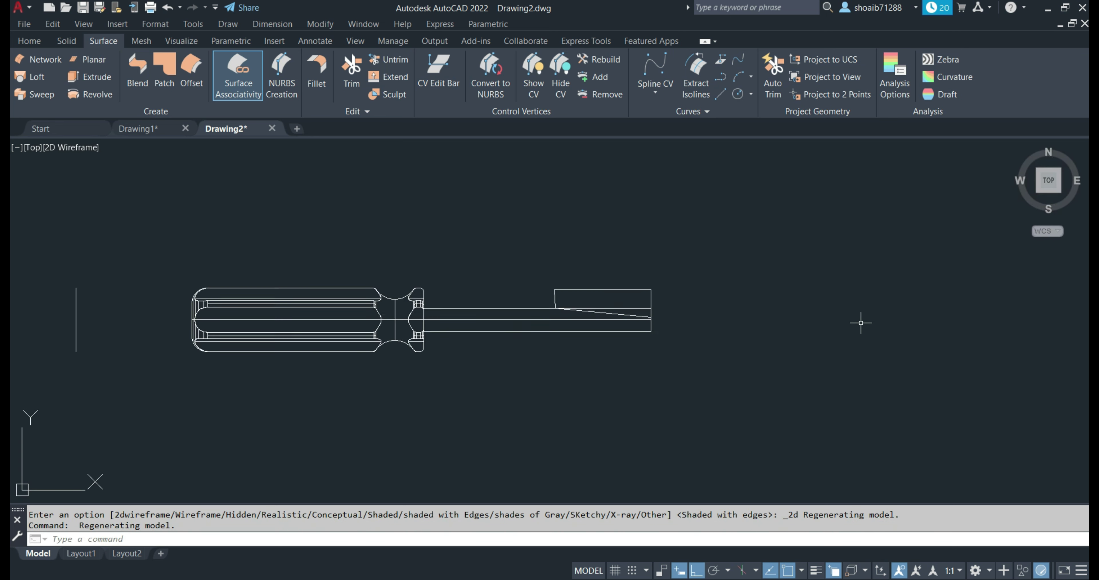
Step: Mirror the slanted blade polyline across the shaft axis without erasing the source
left_click(539, 292)
left_click(508, 276)
type("m")
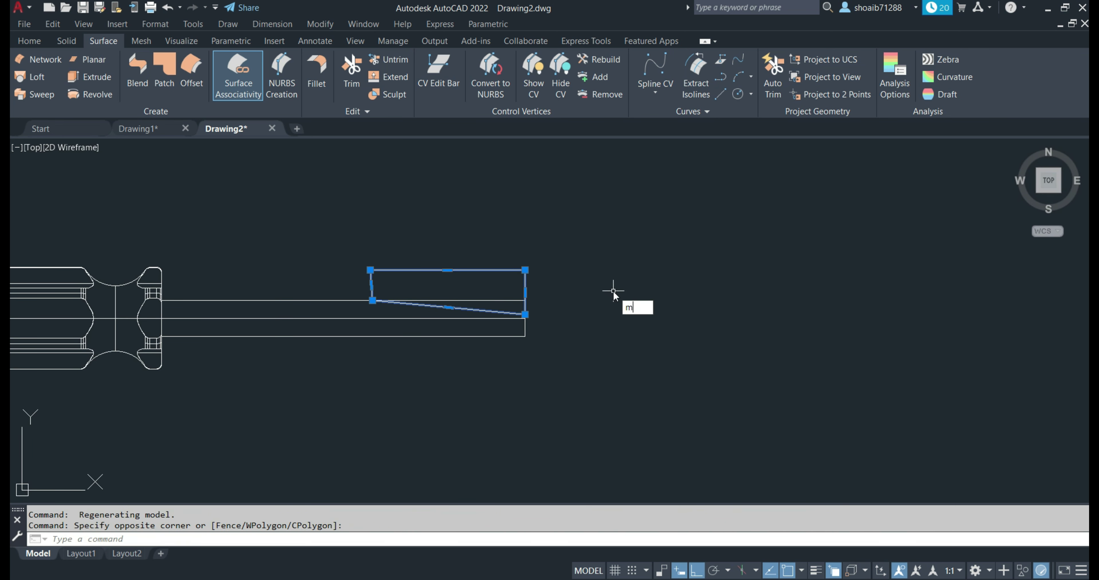
type("i")
key("Return")
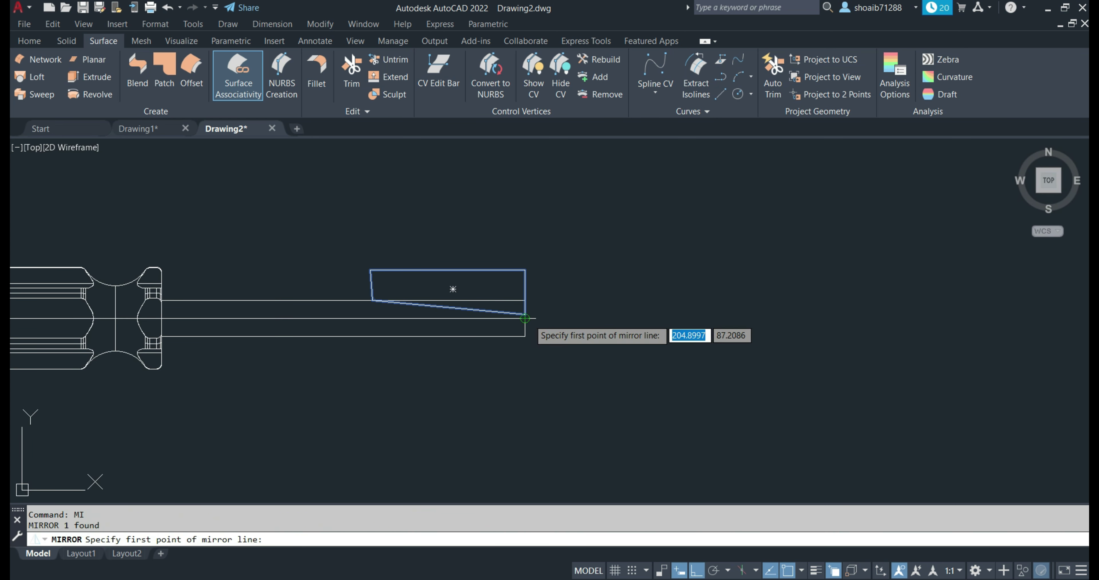
left_click(525, 318)
left_click(374, 318)
left_click(400, 368)
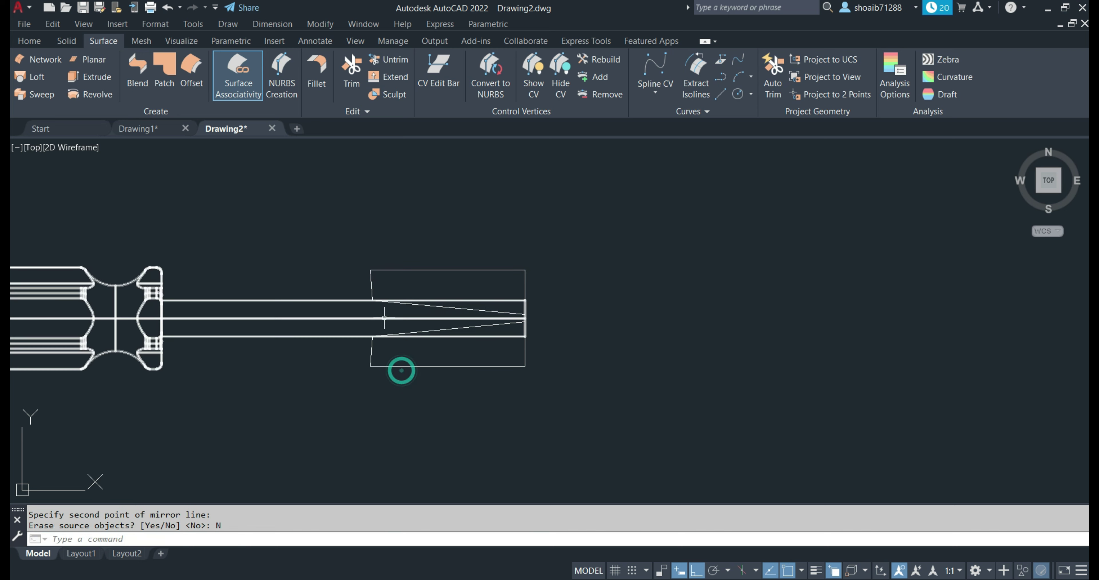
key("Escape")
scroll(606, 391, "down", 3)
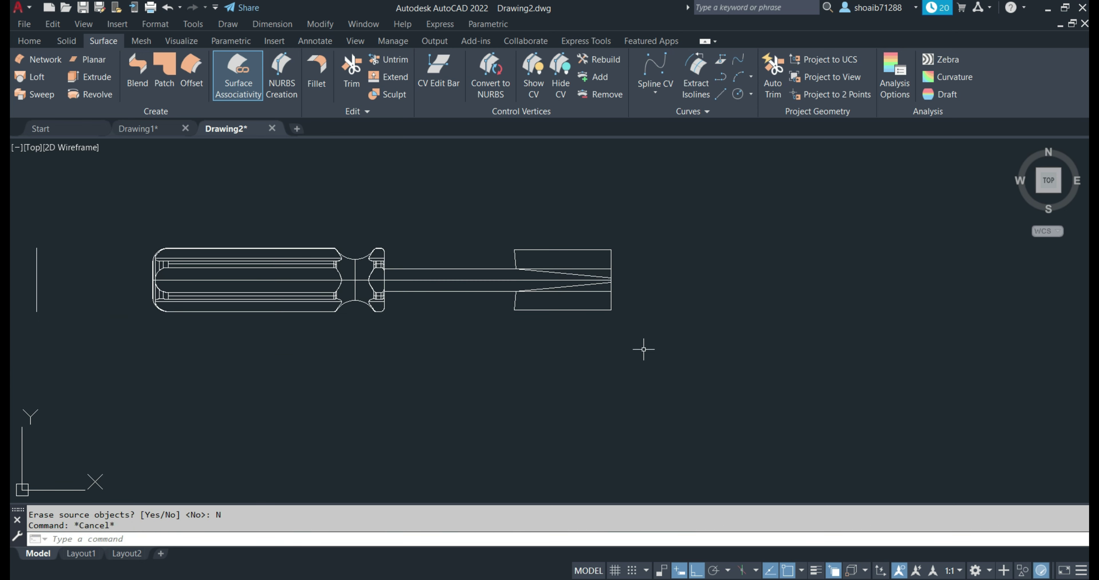
mouse_move(645, 351)
middle_mouse_down("shift")
mouse_move(591, 410)
mouse_move(561, 400)
mouse_move(611, 272)
middle_mouse_up("shift")
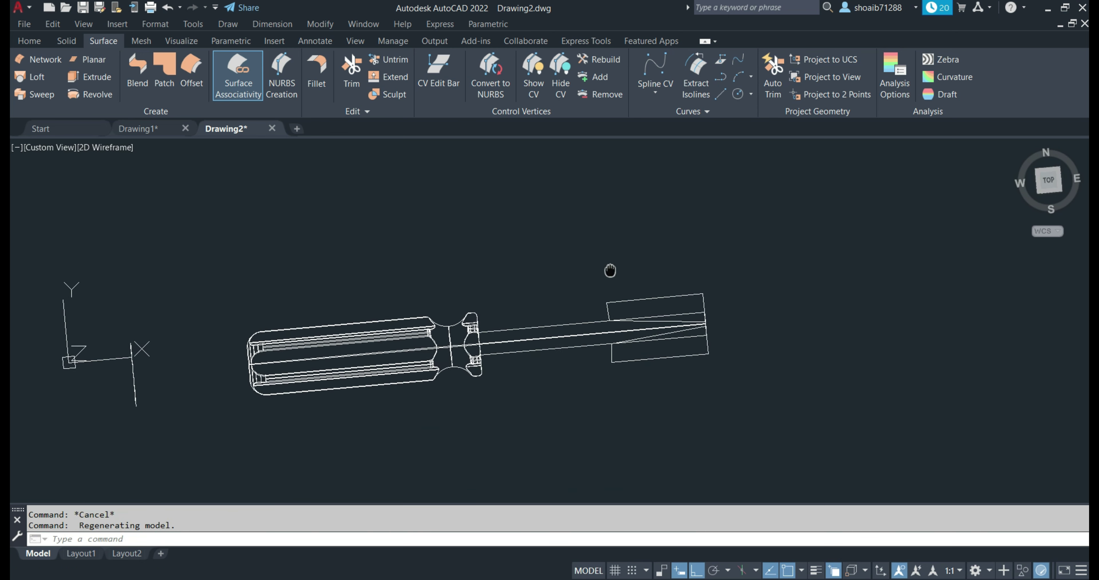
Step: In southwest isometric view, move both blade outlines upward from the shaft tip centre
left_click(1040, 190)
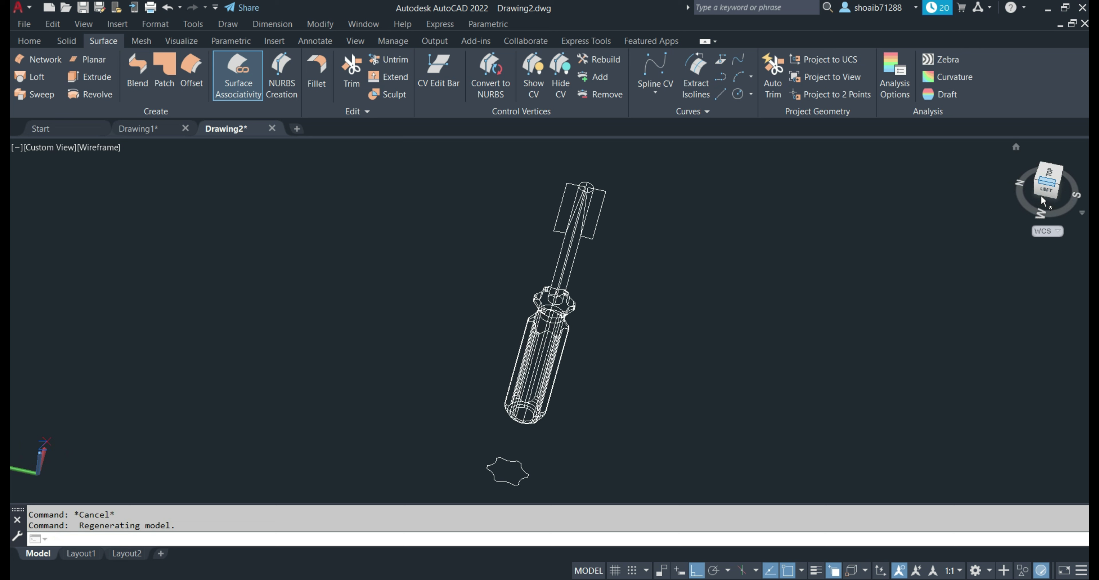
left_click(1060, 174)
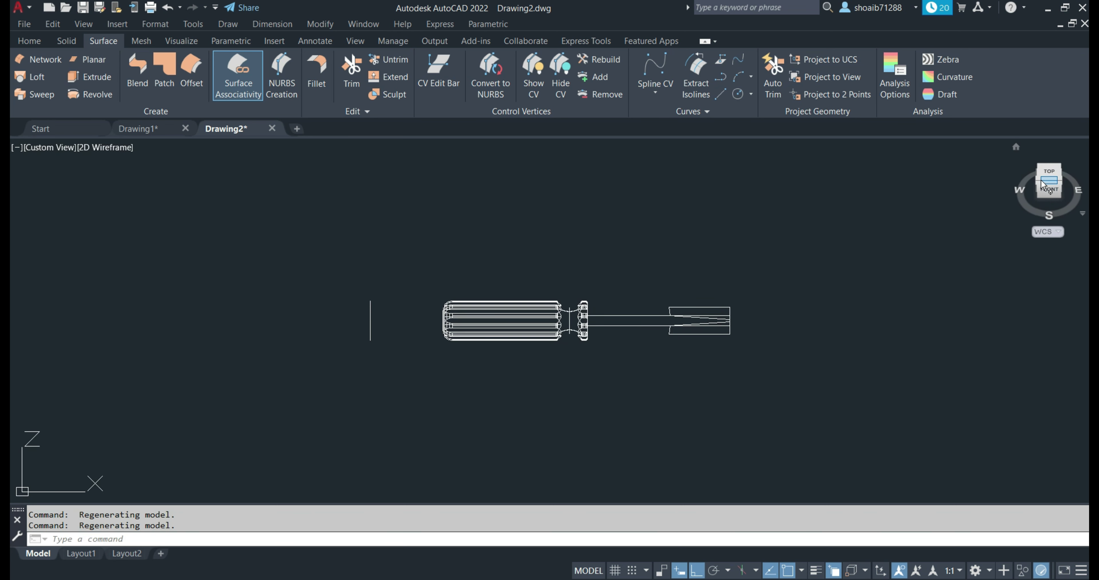
scroll(848, 242, "up", 2)
scroll(886, 243, "up", 2)
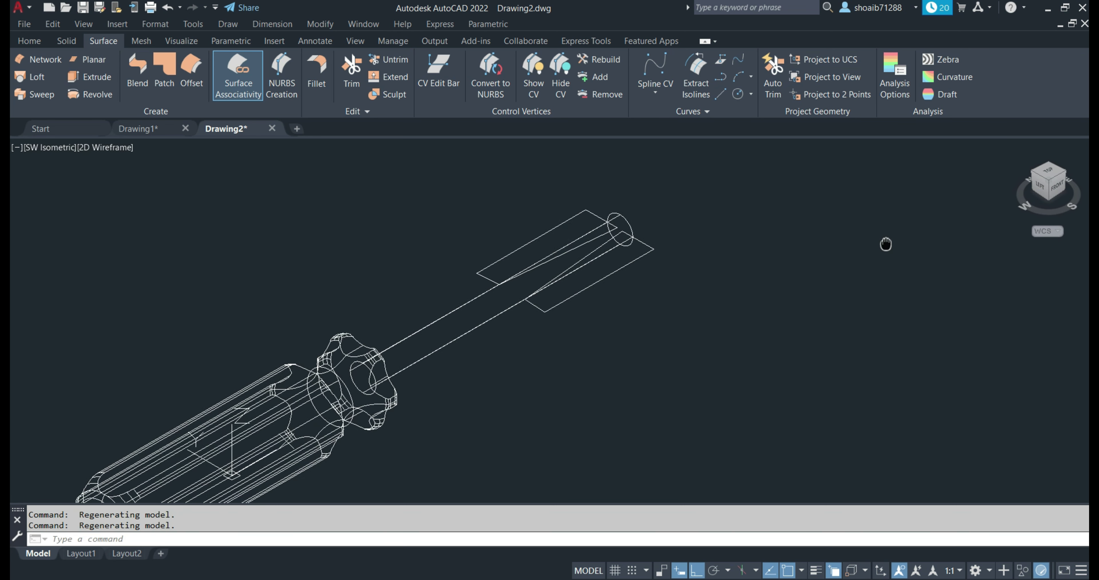
scroll(906, 293, "up", 1)
left_click(716, 316)
left_click(588, 342)
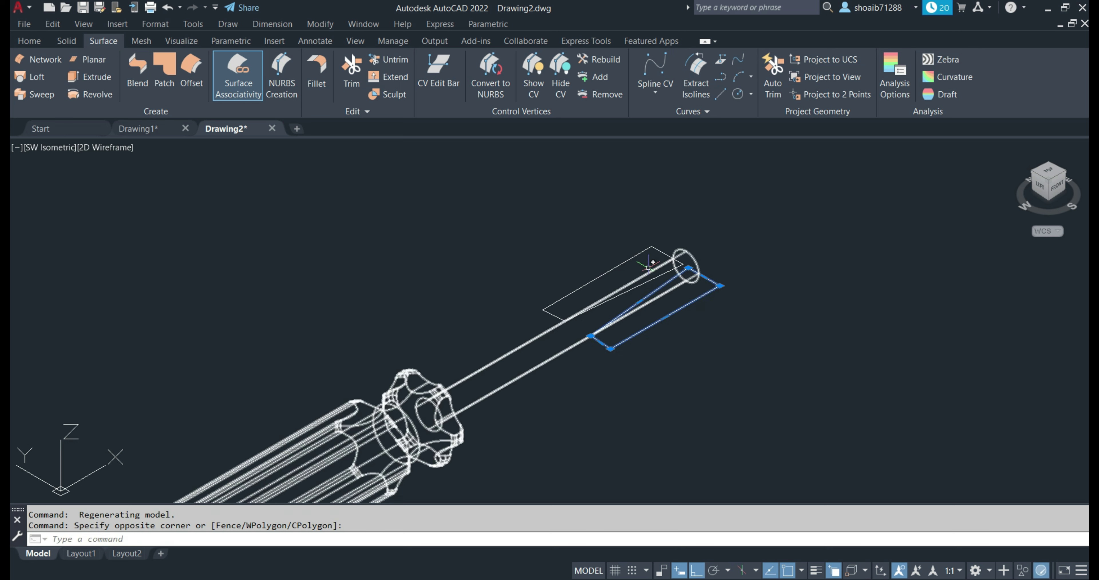
left_click(725, 238)
left_click(592, 211)
key("Return")
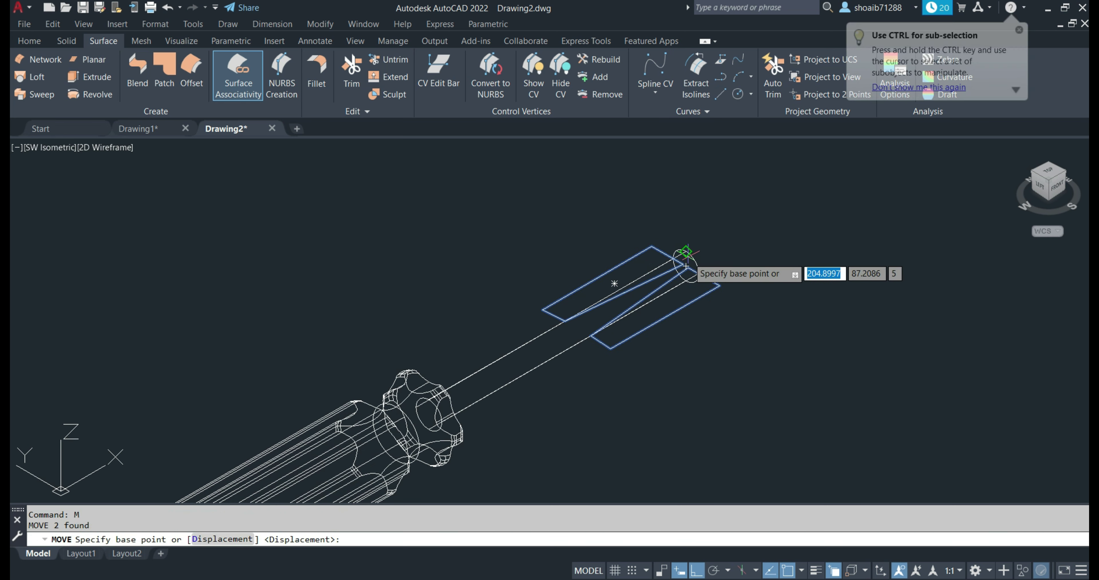
left_click(686, 265)
left_click(685, 179)
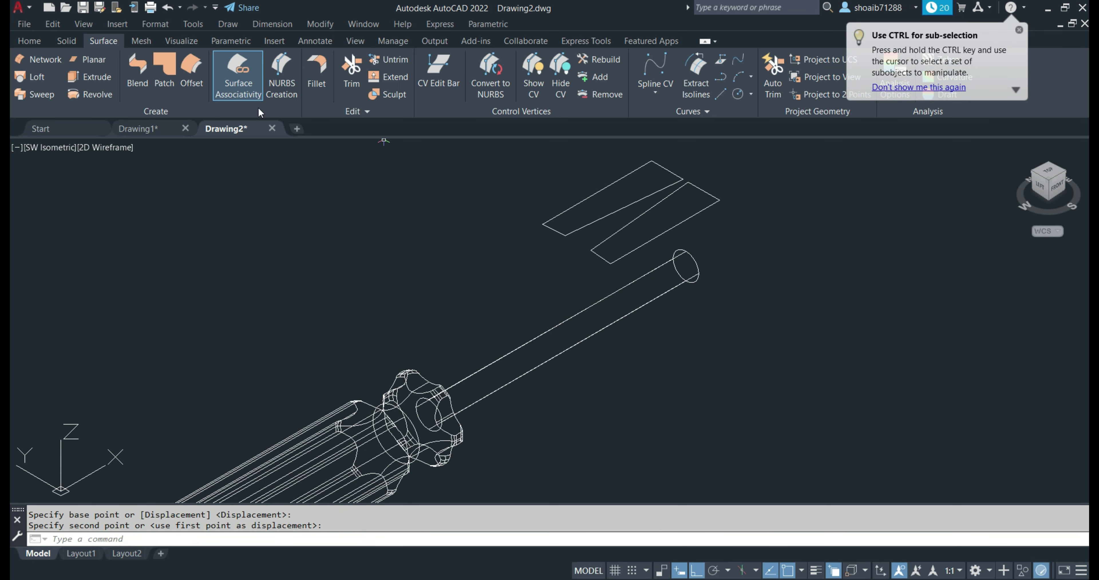
Step: Extrude both blade outlines into tall surfaces crossing the shaft tip
left_click(102, 76)
left_click(555, 233)
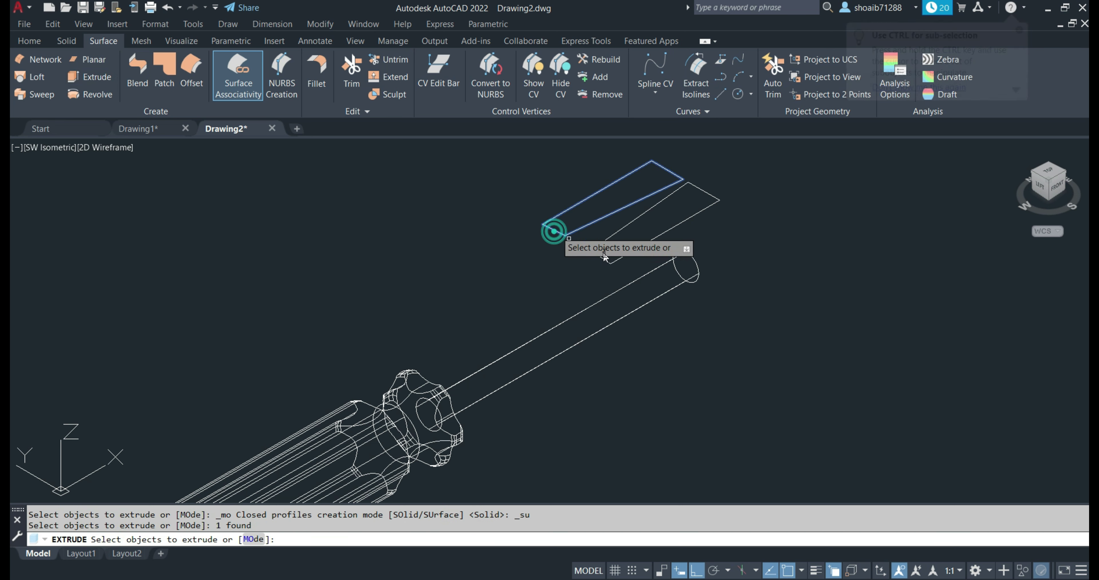
left_click(616, 259)
key("Return")
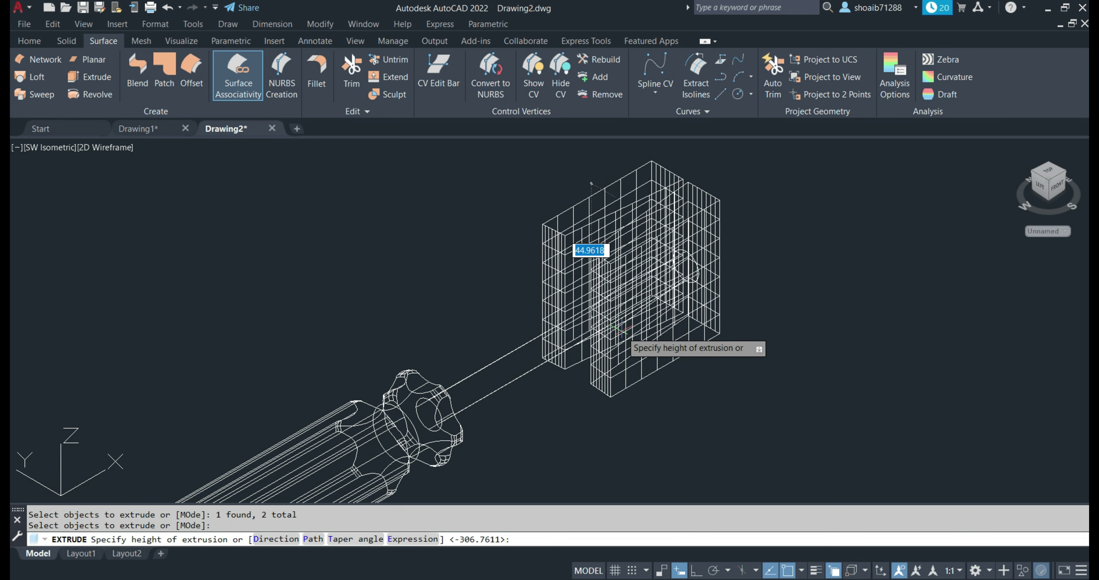
left_click(635, 384)
scroll(803, 355, "down", 2)
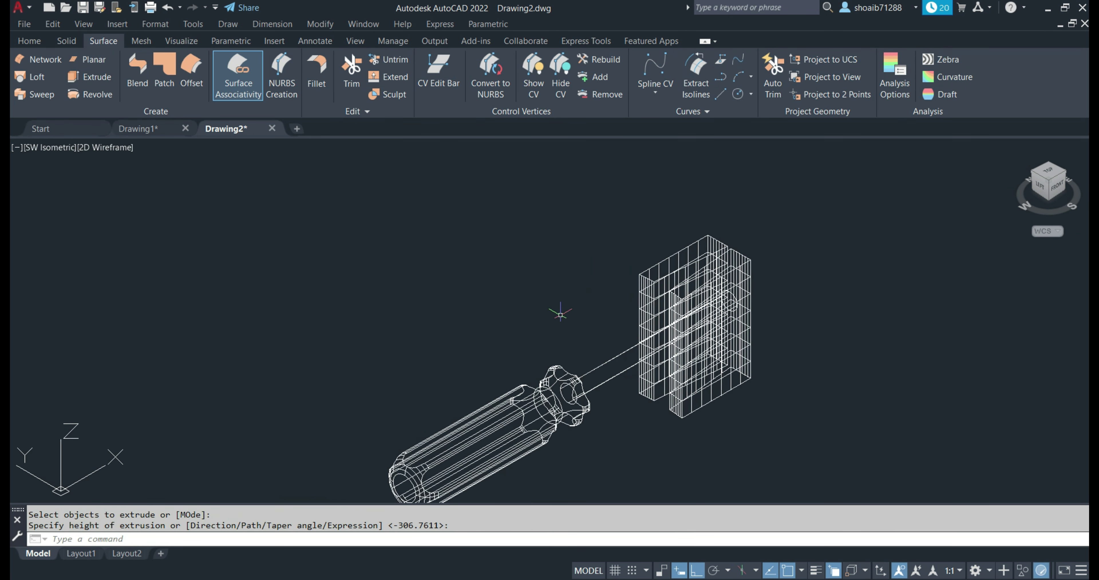
left_click(103, 148)
Step: Show the model shaded with edges and slice the screwdriver with one box surface, keeping both sides
left_click(171, 246)
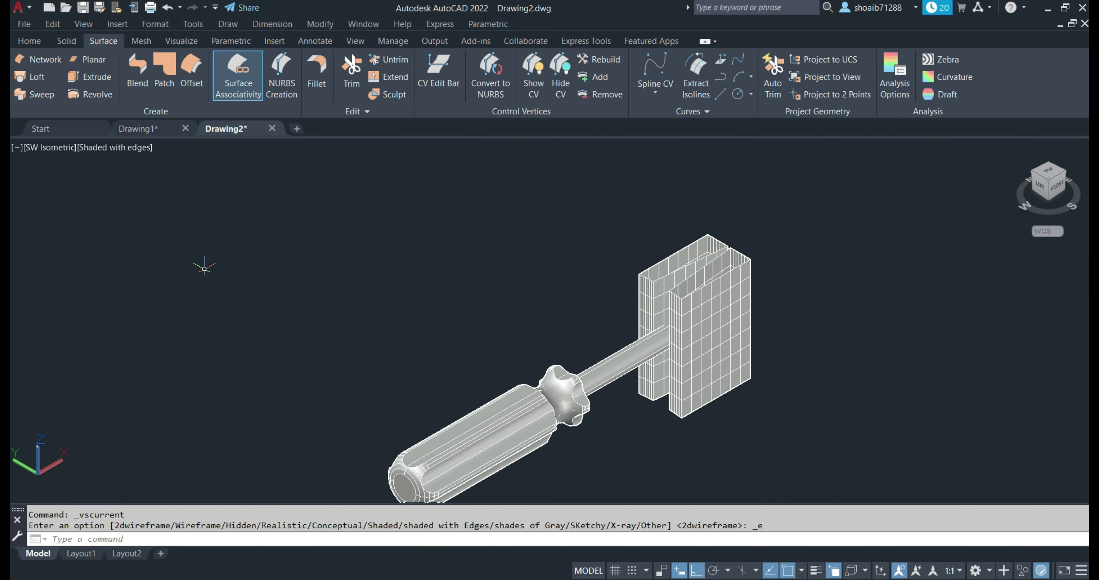
middle_click_drag(176, 294, 143, 239)
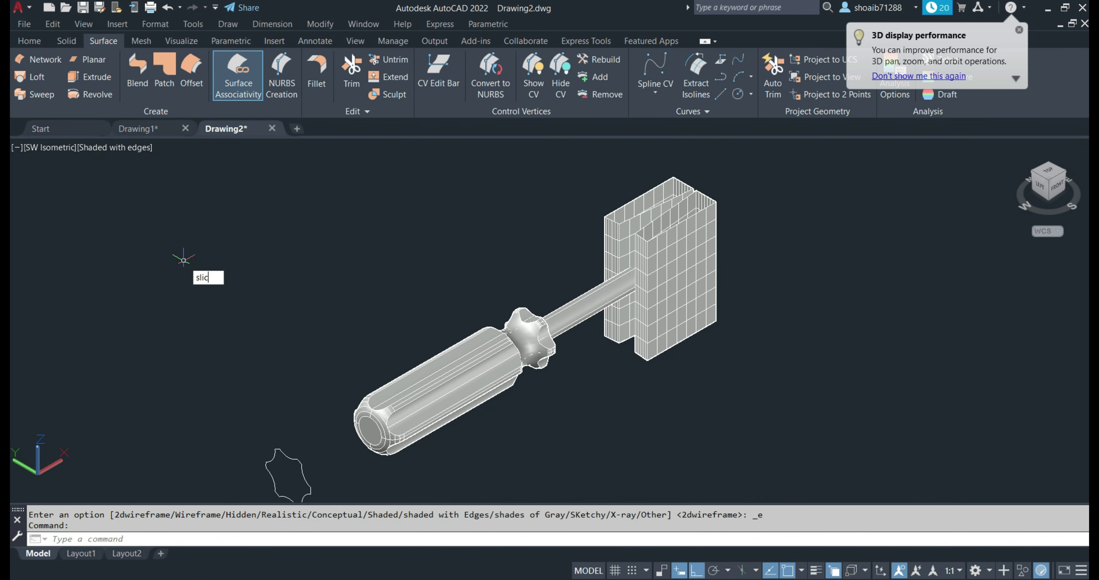
key("Return")
left_click(594, 292)
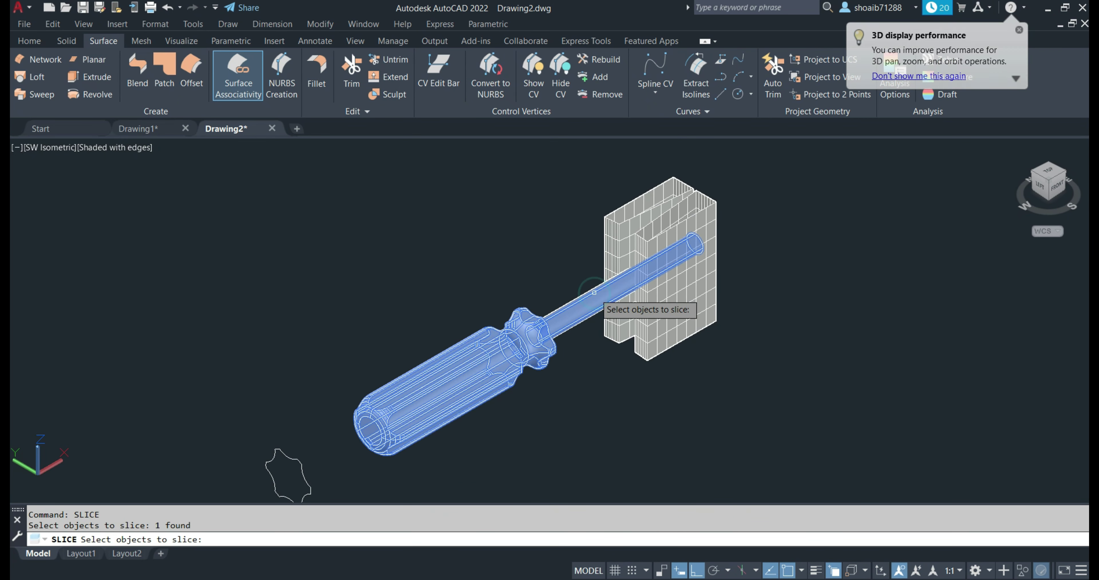
key("Return")
left_click(377, 539)
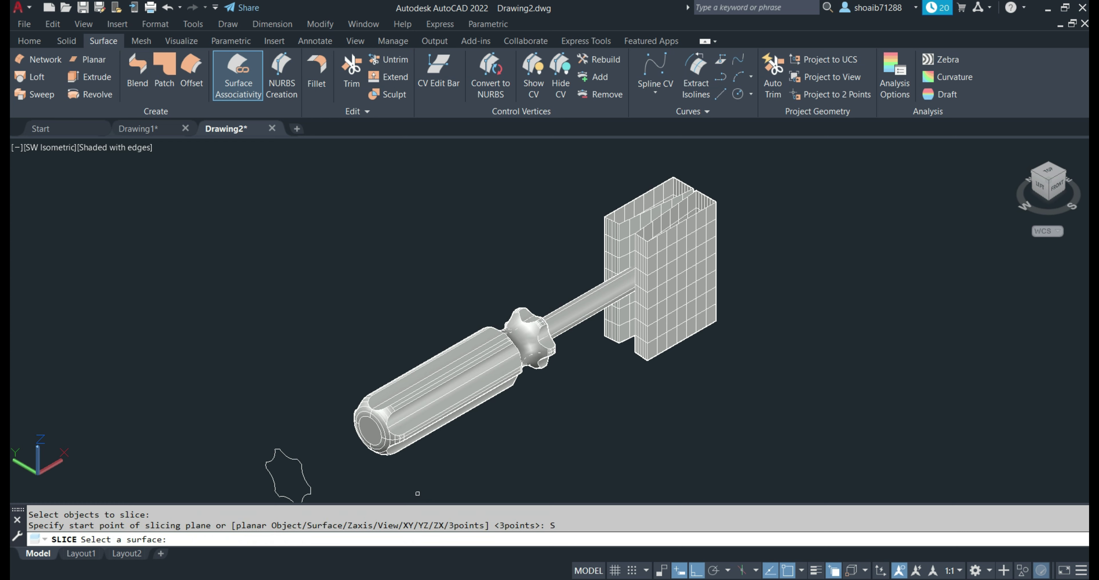
left_click(668, 299)
left_click(734, 355)
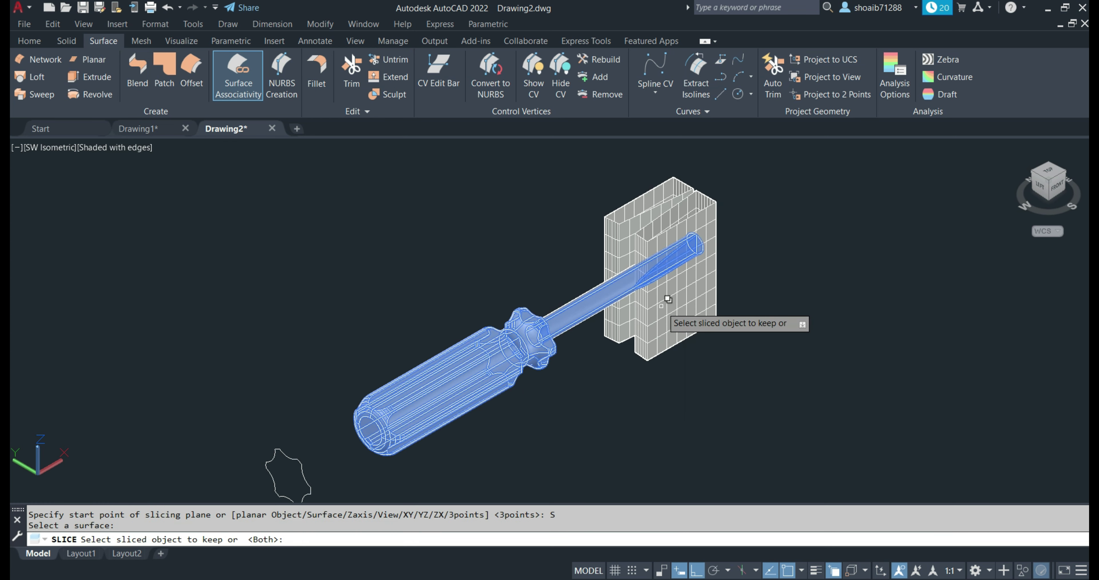
left_click(586, 303)
Step: Slice the screwdriver again with the other box surface, keeping both sides
key("Return")
left_click(586, 302)
key("Return")
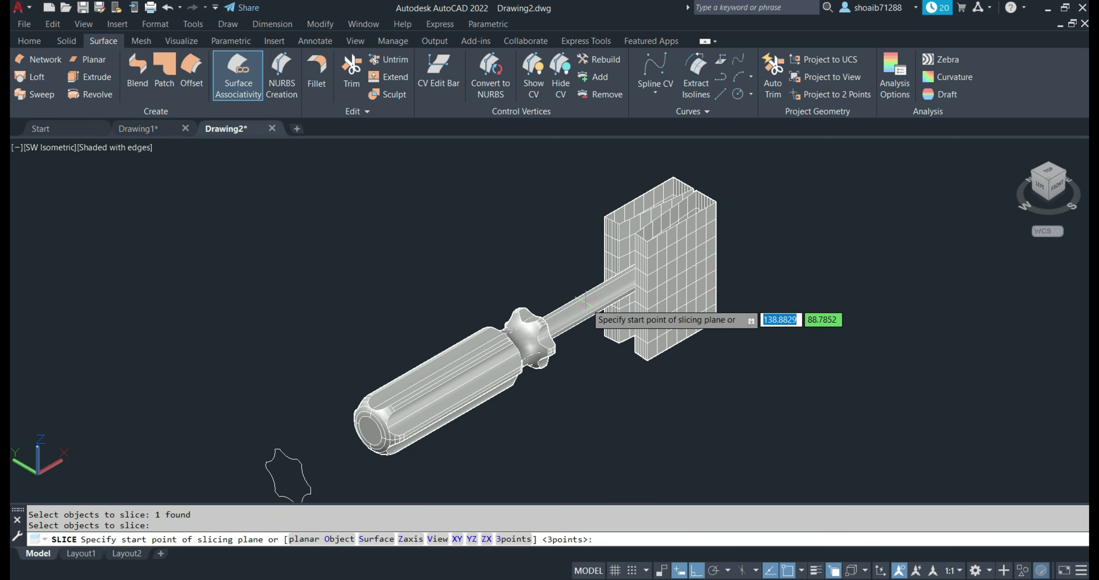
left_click(370, 539)
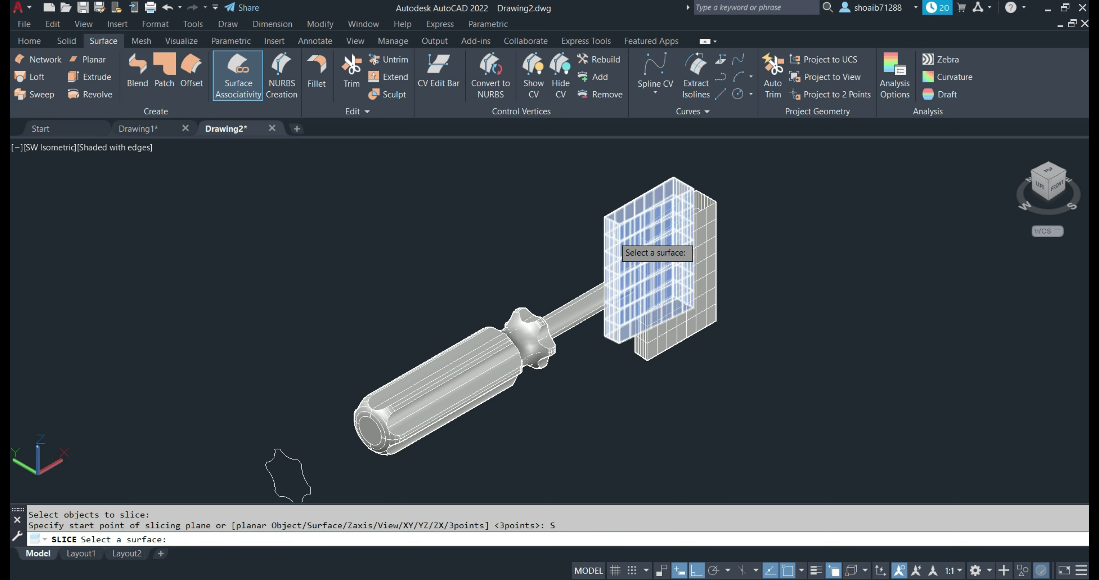
left_click(618, 241)
key("Return")
Step: Delete two of the gridded box surfaces
left_click(668, 283)
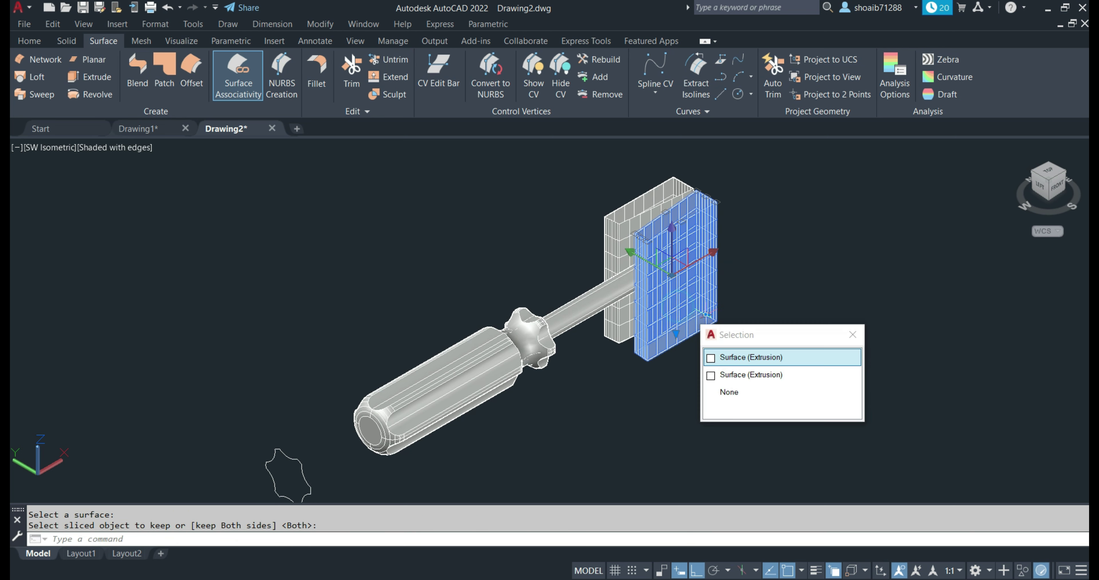
key("Delete")
left_click(609, 226)
key("Delete")
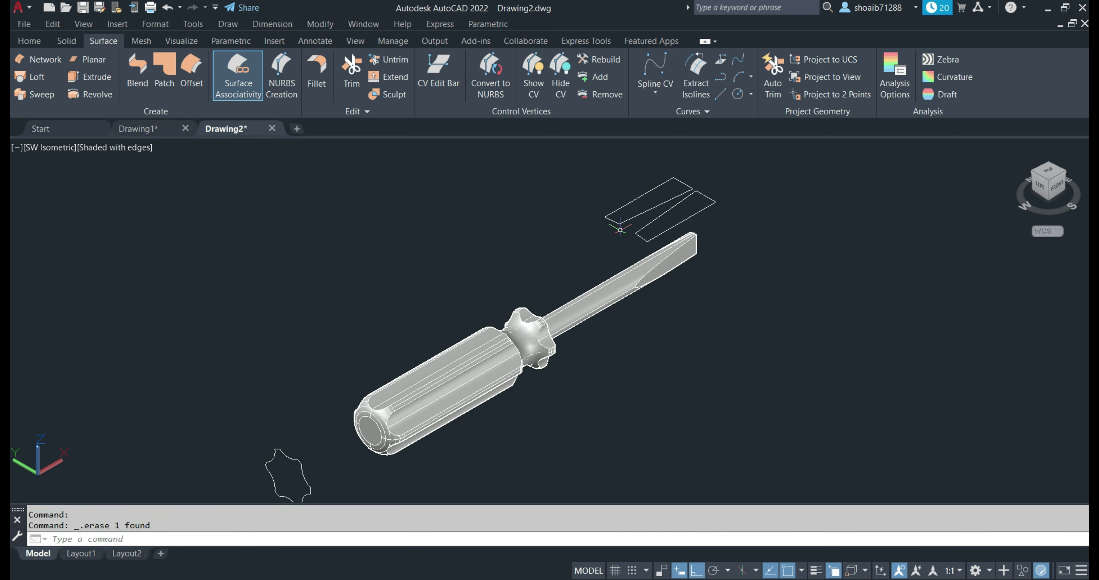
Step: Delete the remaining box surfaces and the cut-off tip piece
left_click(633, 179)
key("Delete")
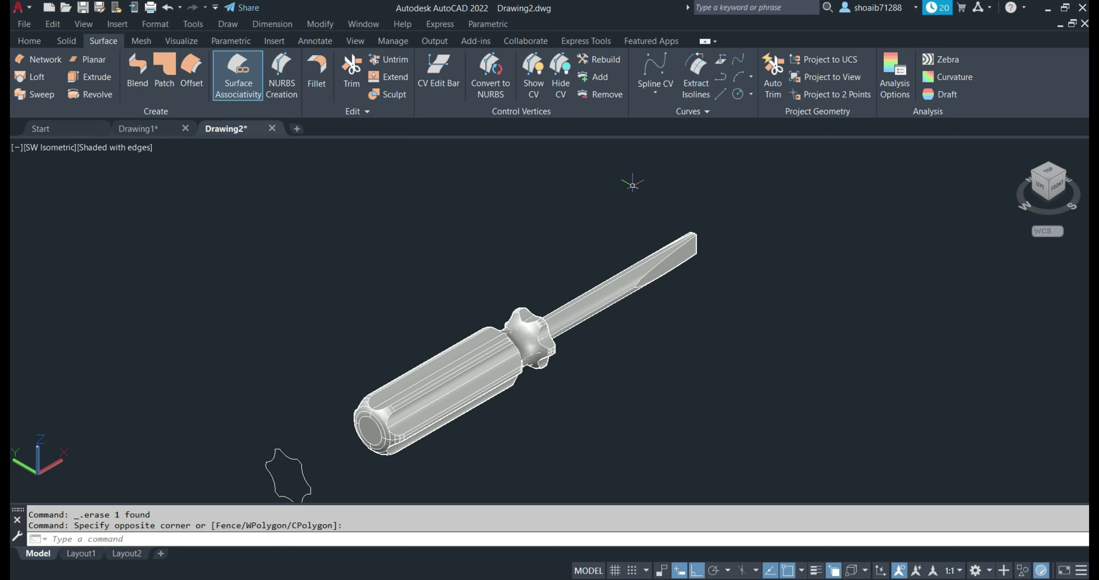
mouse_move(508, 238)
middle_mouse_down("shift")
mouse_move(565, 245)
mouse_move(635, 228)
middle_mouse_up("shift")
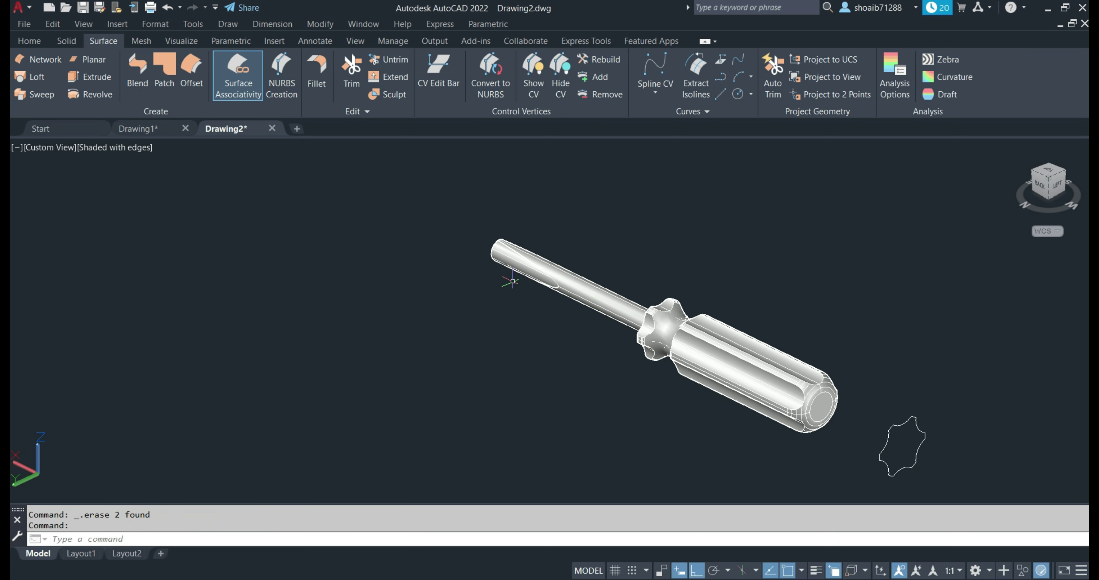
left_click(517, 255)
key("Delete")
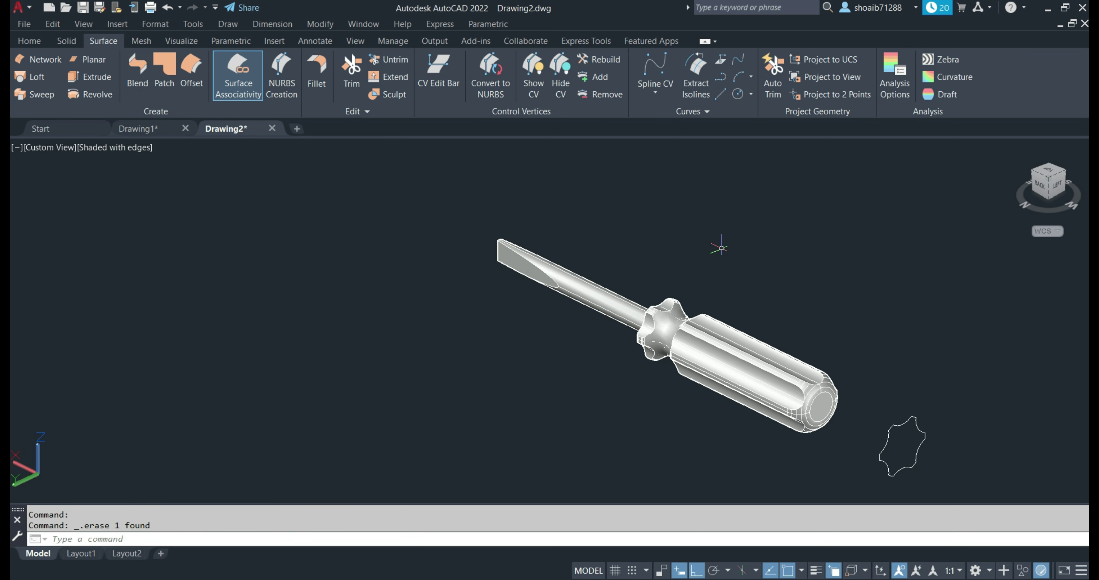
Step: Erase the loose star profile curve
mouse_move(721, 248)
middle_mouse_down()
mouse_move(591, 256)
mouse_move(526, 225)
middle_mouse_up()
left_click(708, 410)
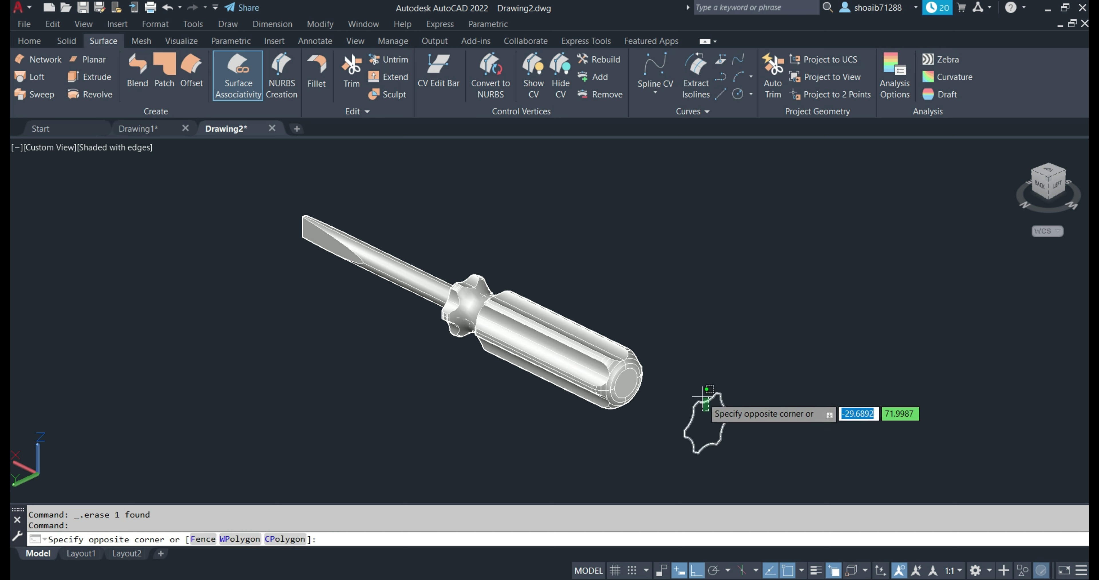
left_click(683, 377)
key("Delete")
Step: Orbit to a side view and switch the visual style to Realistic
mouse_move(743, 373)
middle_mouse_down("shift")
mouse_move(670, 398)
mouse_move(494, 354)
middle_mouse_up("shift")
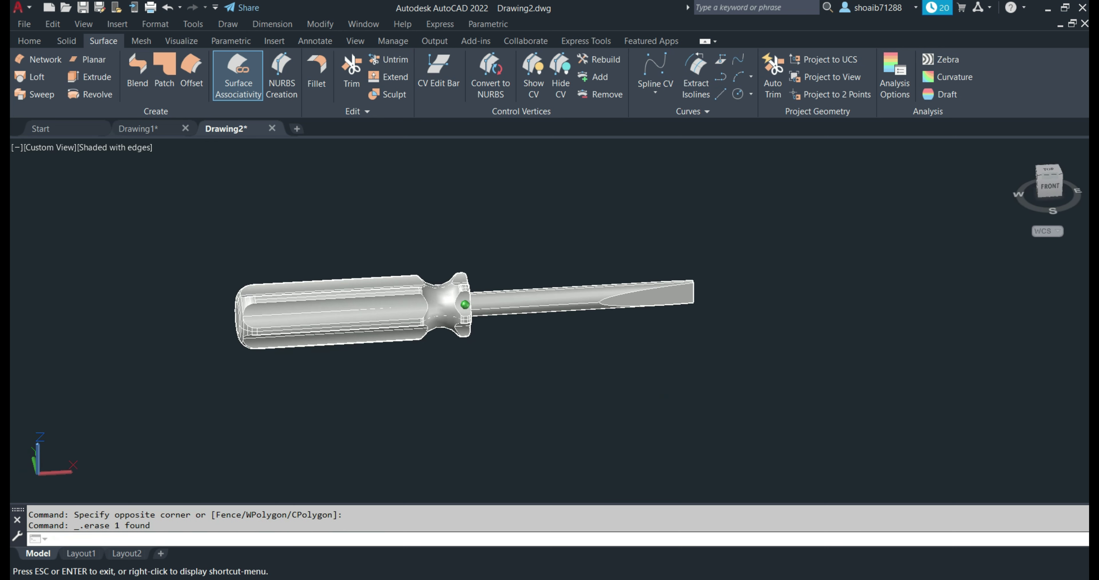
left_click(118, 153)
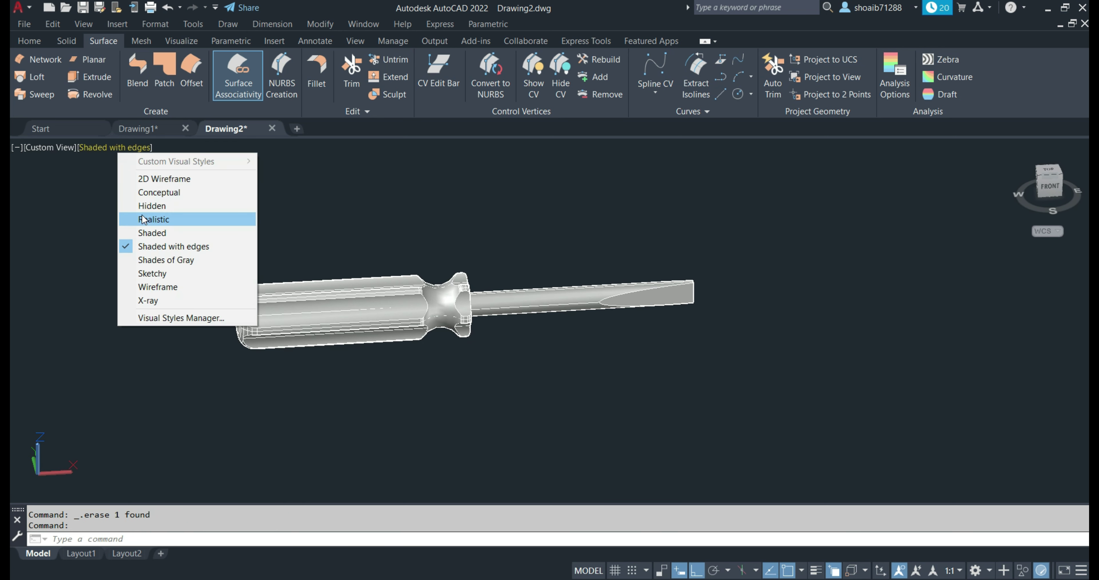
left_click(142, 219)
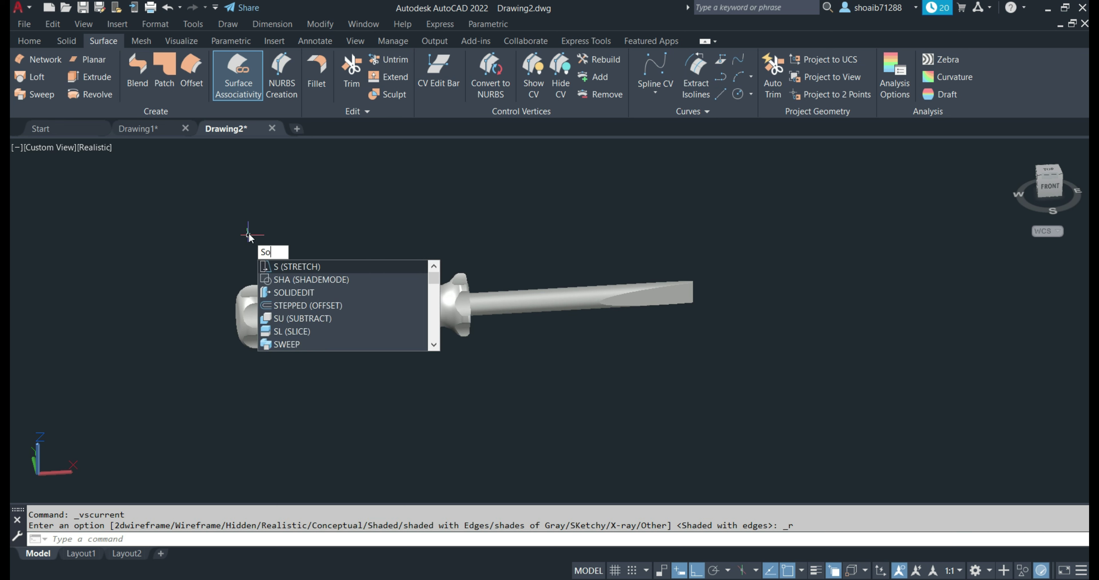
Step: Start SOLIDEDIT face colouring and select the handle grip, end and collar faces
type("solid")
left_click(320, 294)
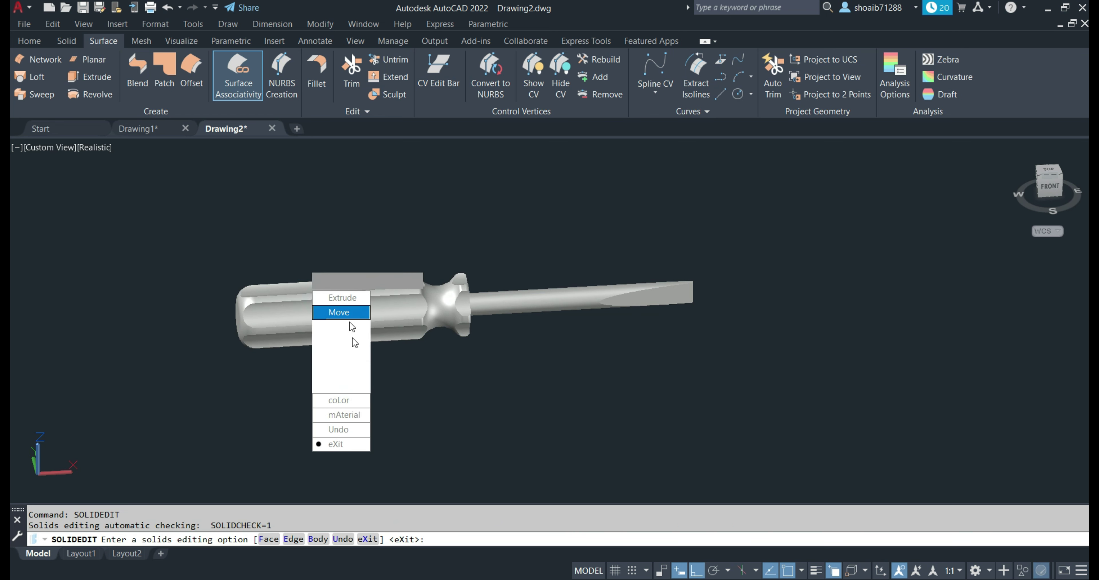
left_click(347, 403)
left_click(344, 297)
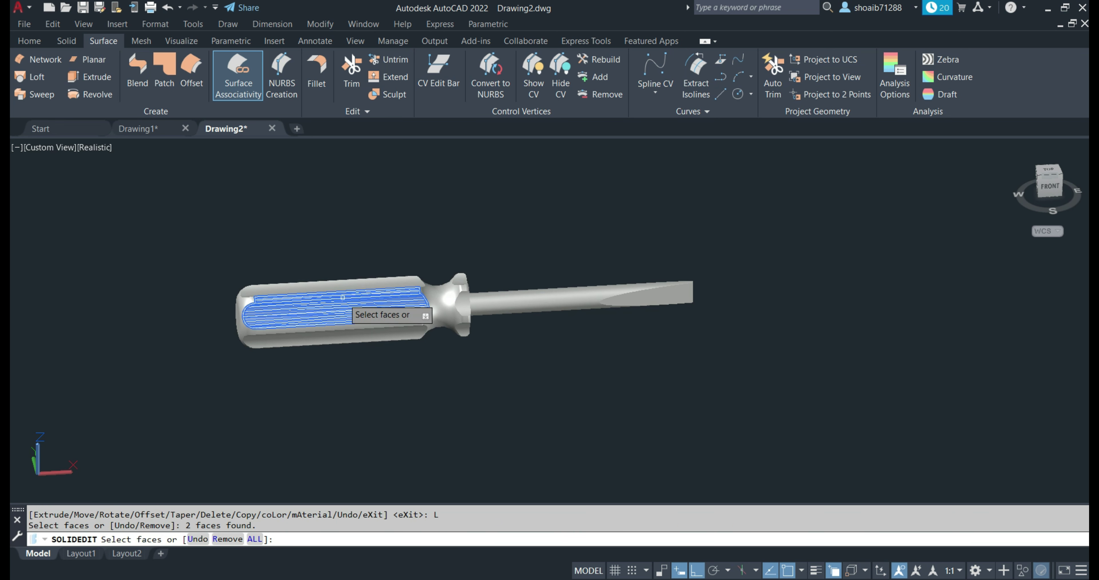
left_click(255, 333)
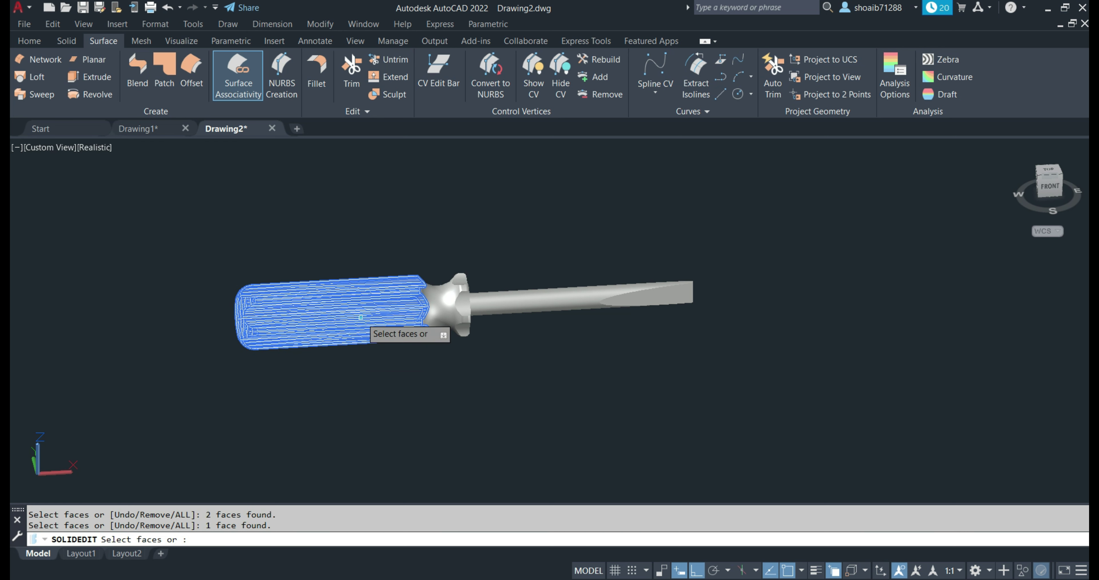
left_click(361, 292)
left_click(361, 286)
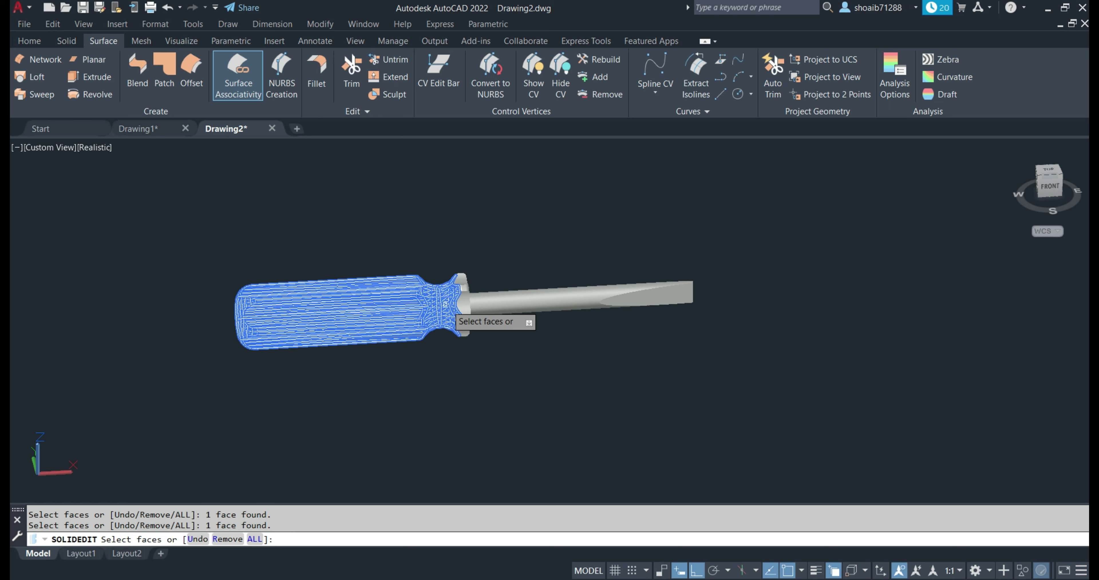
left_click(459, 305)
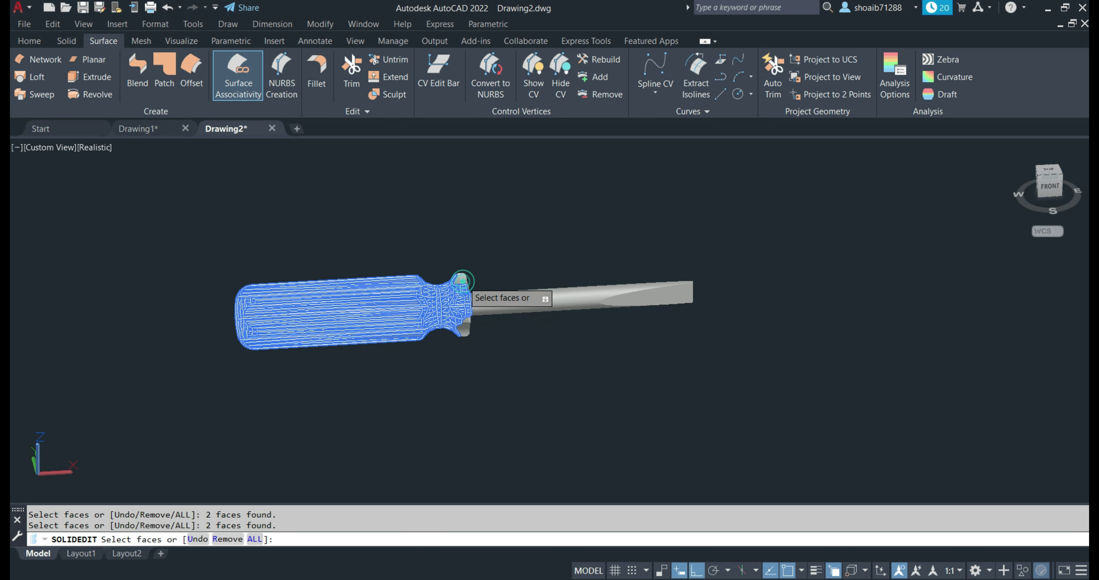
left_click(460, 315)
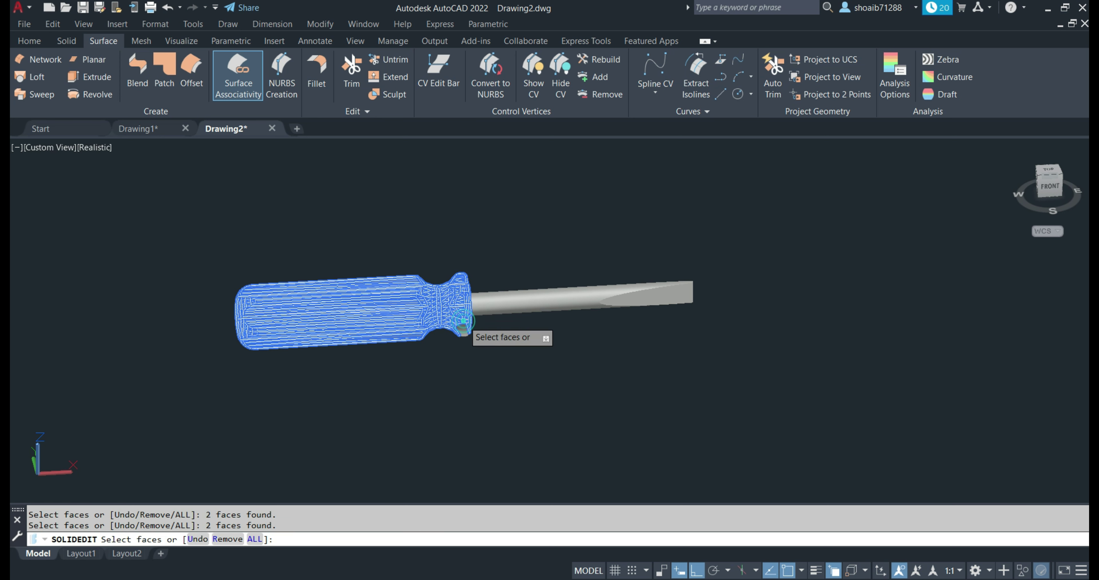
left_click(462, 329)
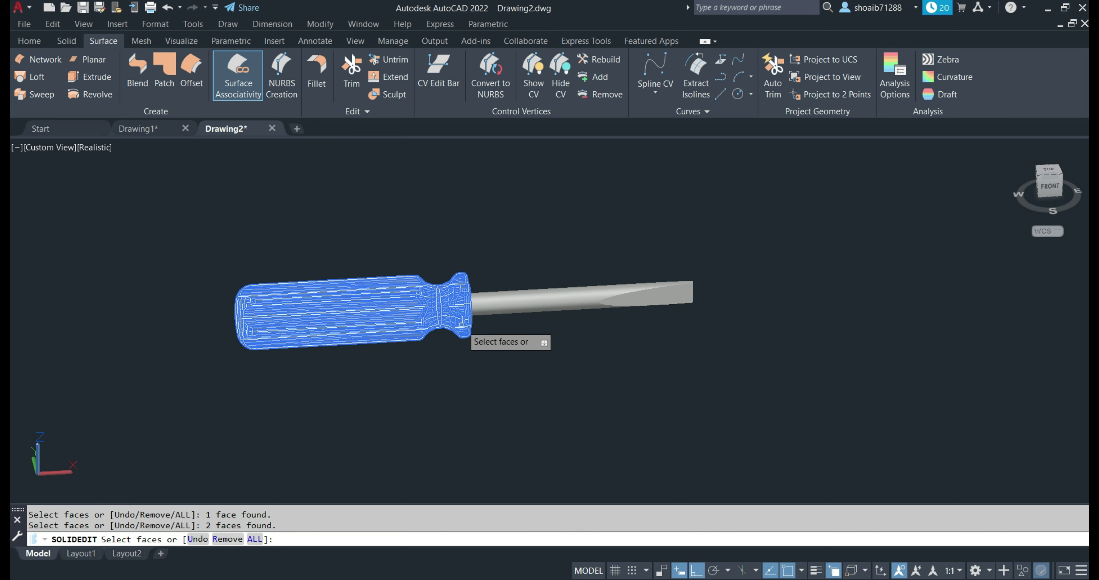
Step: Orbit to add the hidden handle faces and colour them red, index 10
middle_click_drag(462, 328, 383, 306, "shift")
left_click(384, 306)
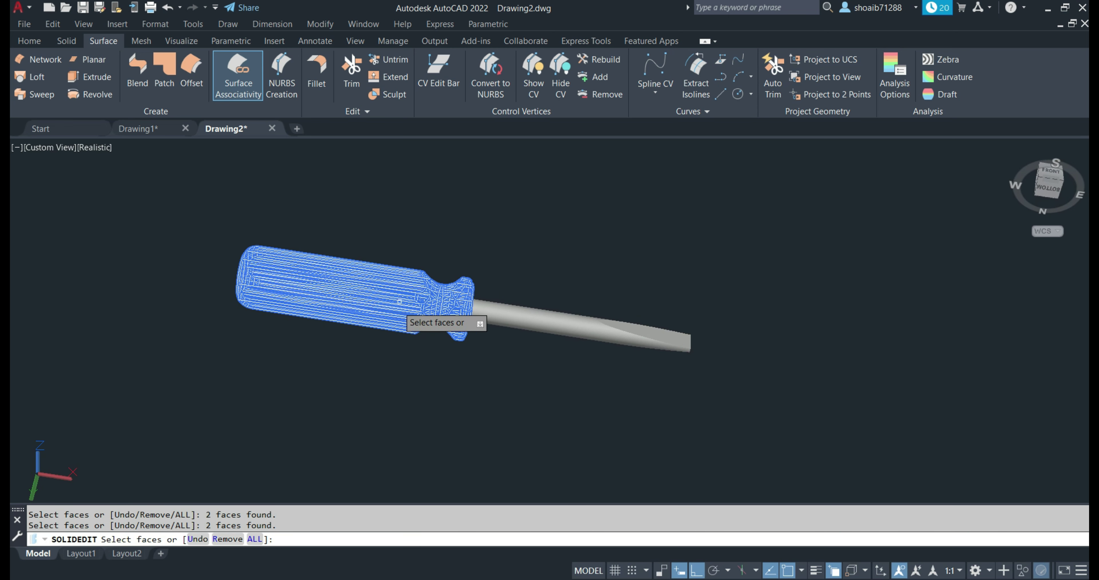
left_click(239, 295)
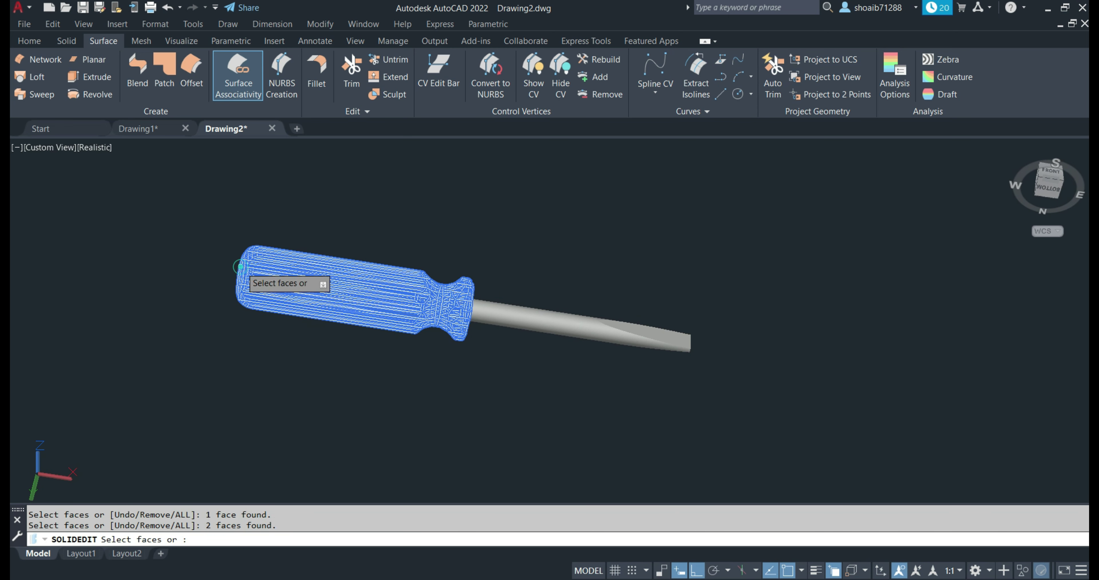
left_click(462, 331)
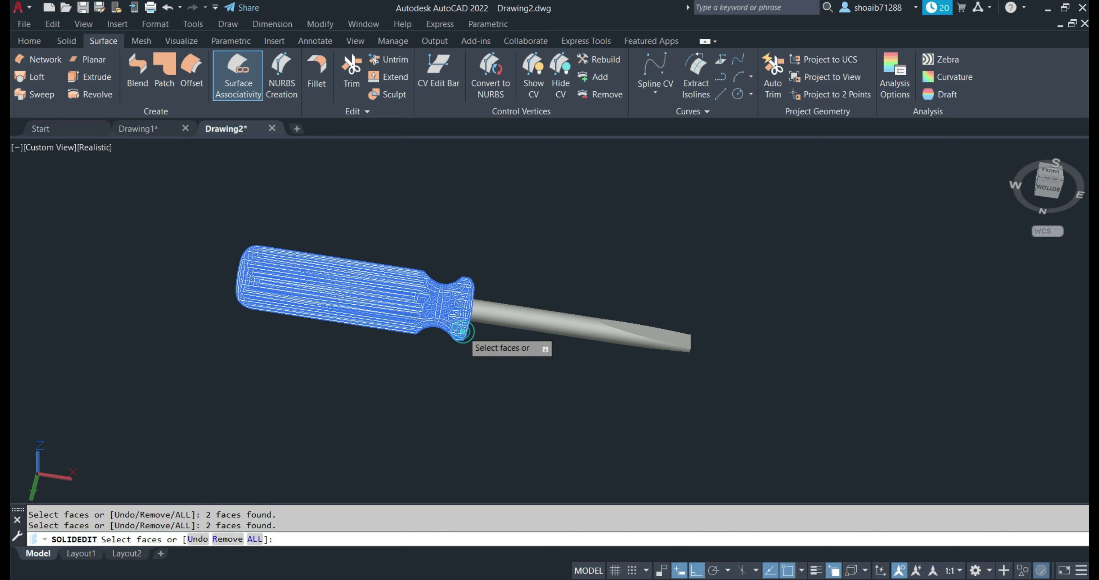
middle_click_drag(460, 333, 528, 256, "shift")
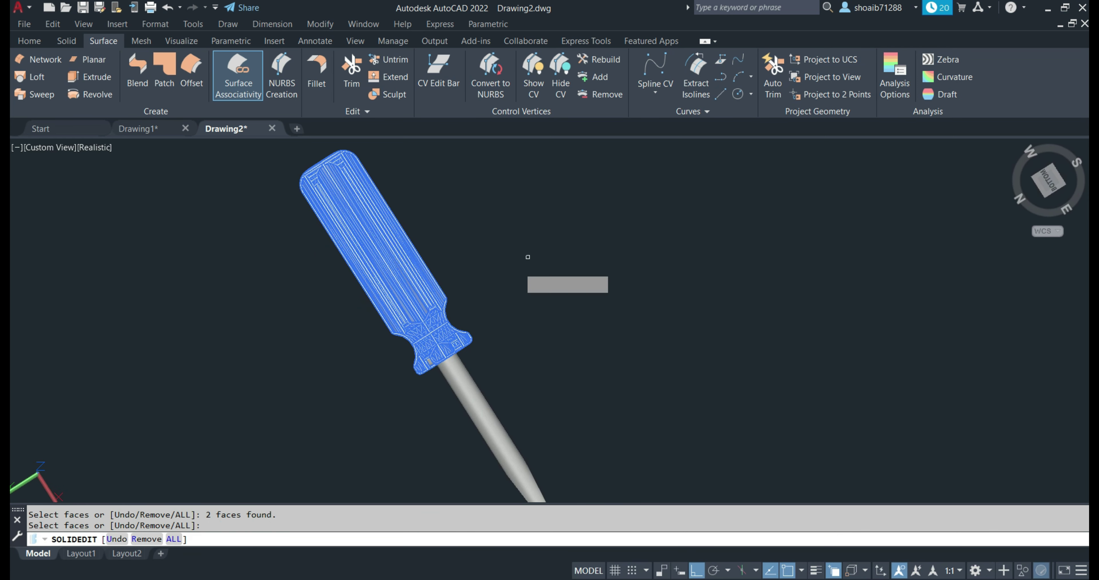
left_click(425, 359)
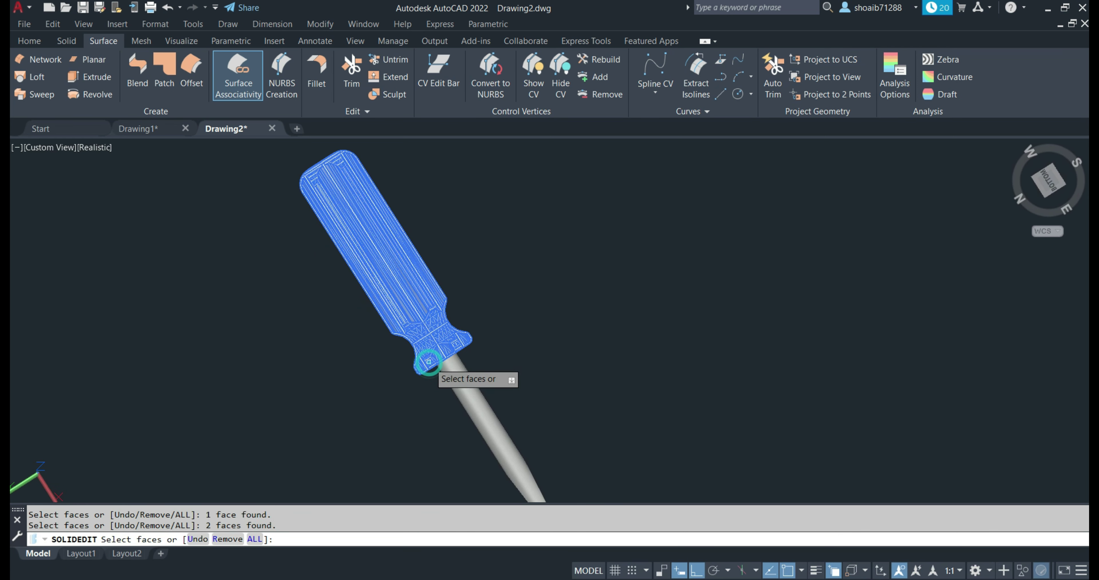
left_click(443, 353)
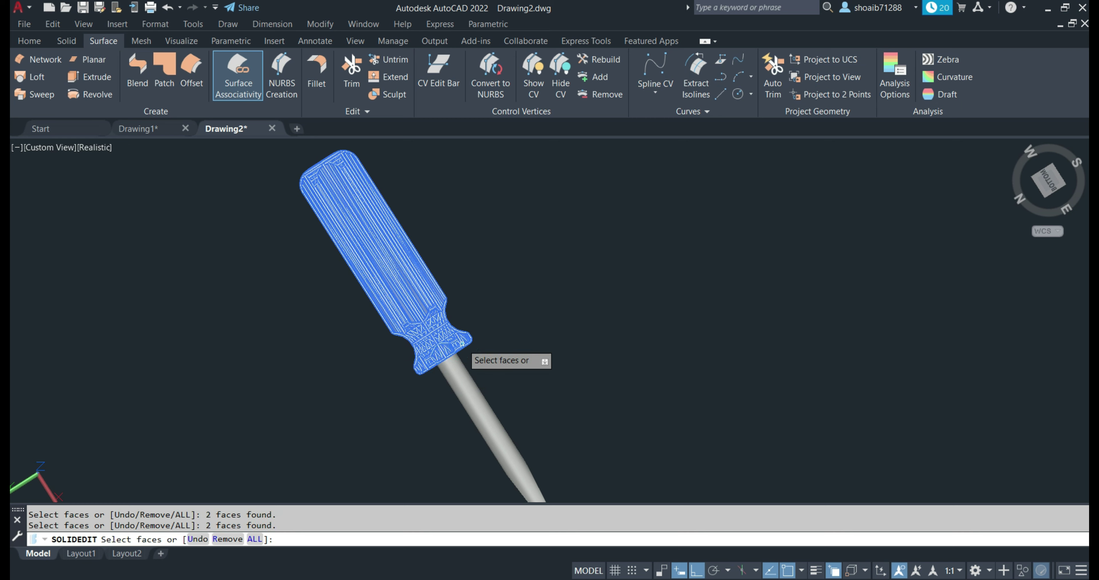
middle_click_drag(418, 335, 466, 326, "shift")
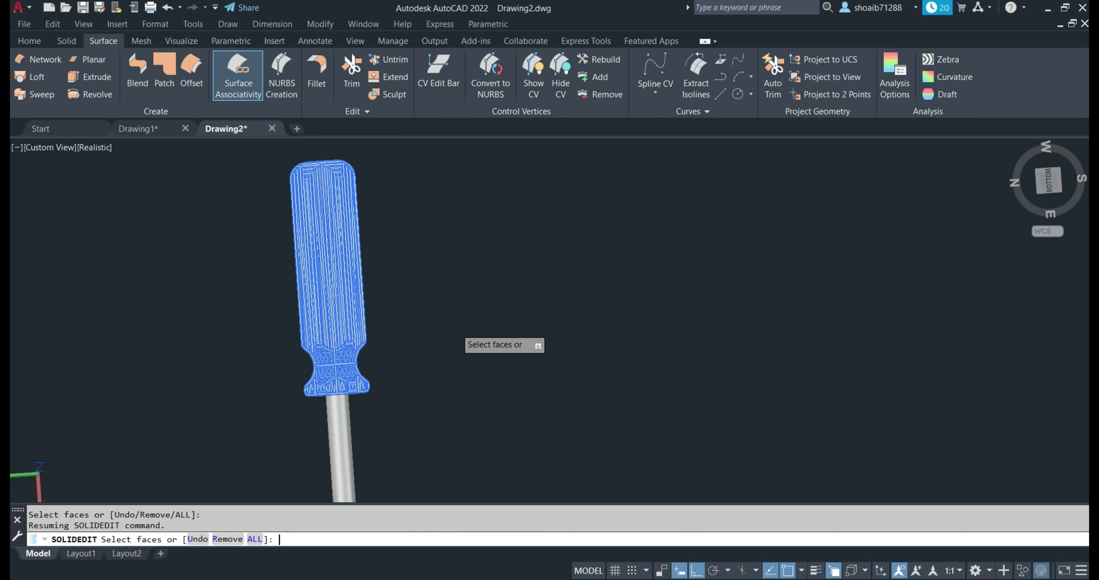
key("Return")
left_click(506, 243)
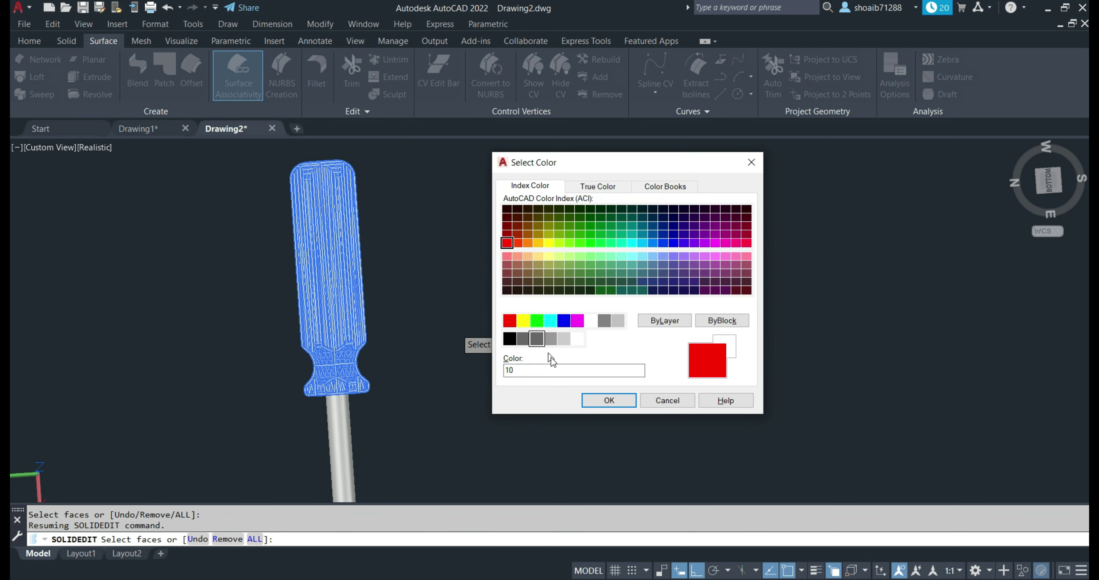
left_click(601, 401)
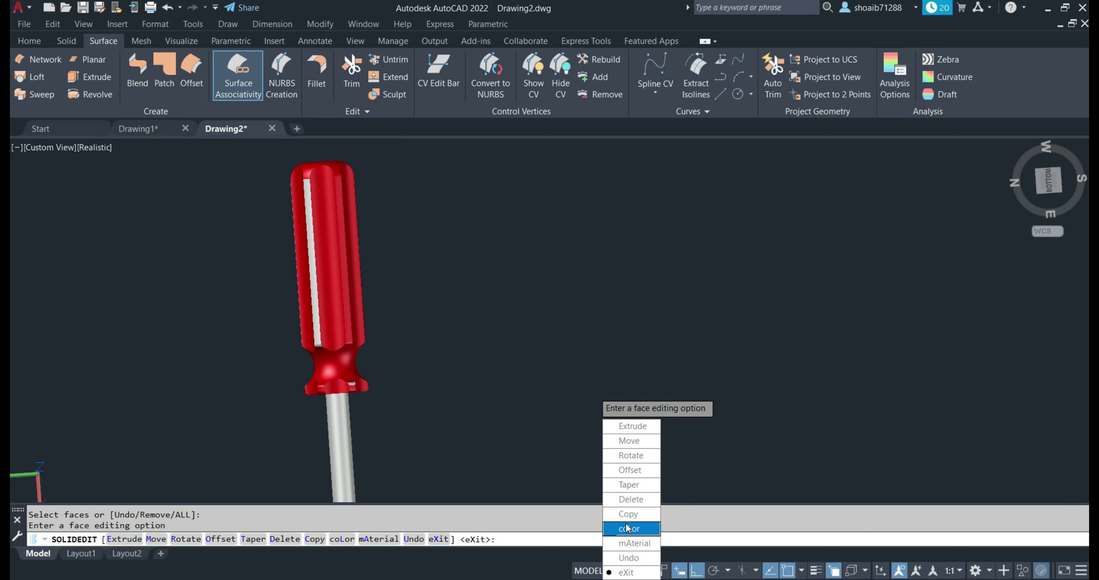
Step: Recolour the grey strip, groove and bolster faces of the handle red
left_click(628, 529)
left_click(315, 290)
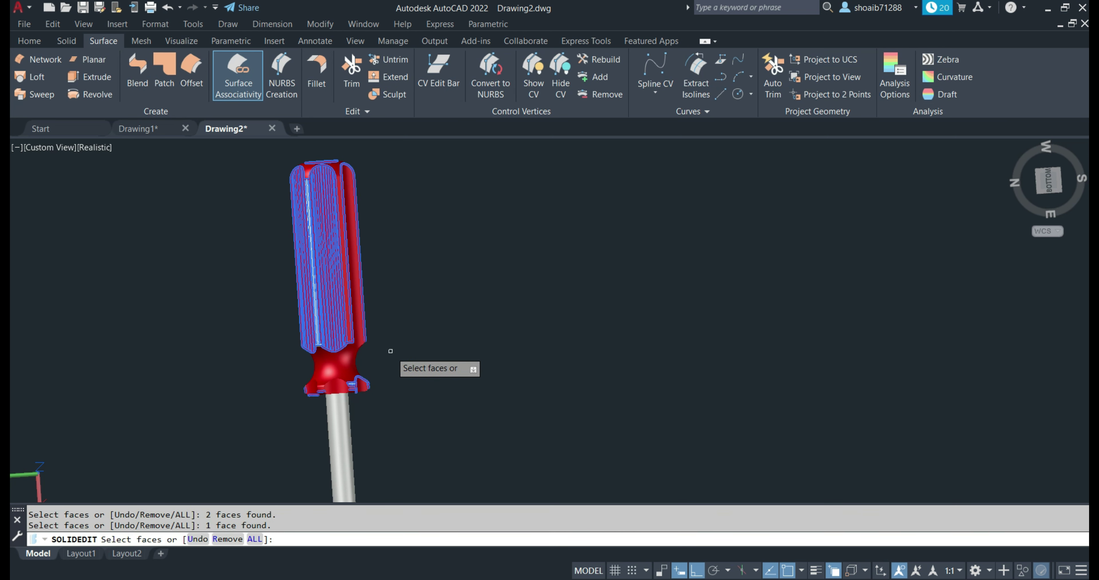
mouse_move(390, 351)
middle_mouse_down("shift")
mouse_move(618, 327)
mouse_move(542, 310)
middle_mouse_up("shift")
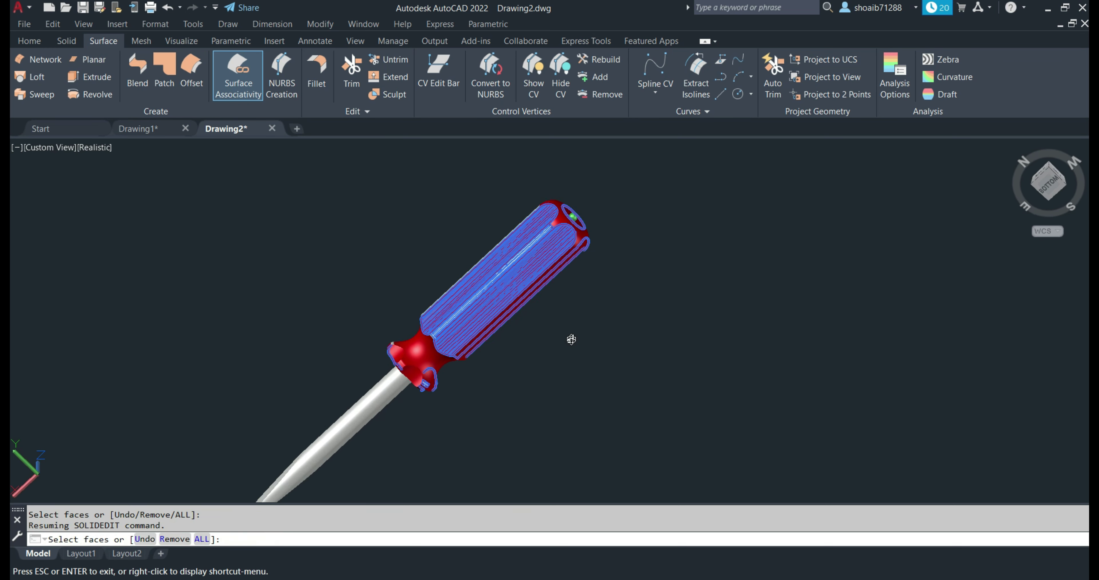
left_click(529, 212)
left_click(397, 291)
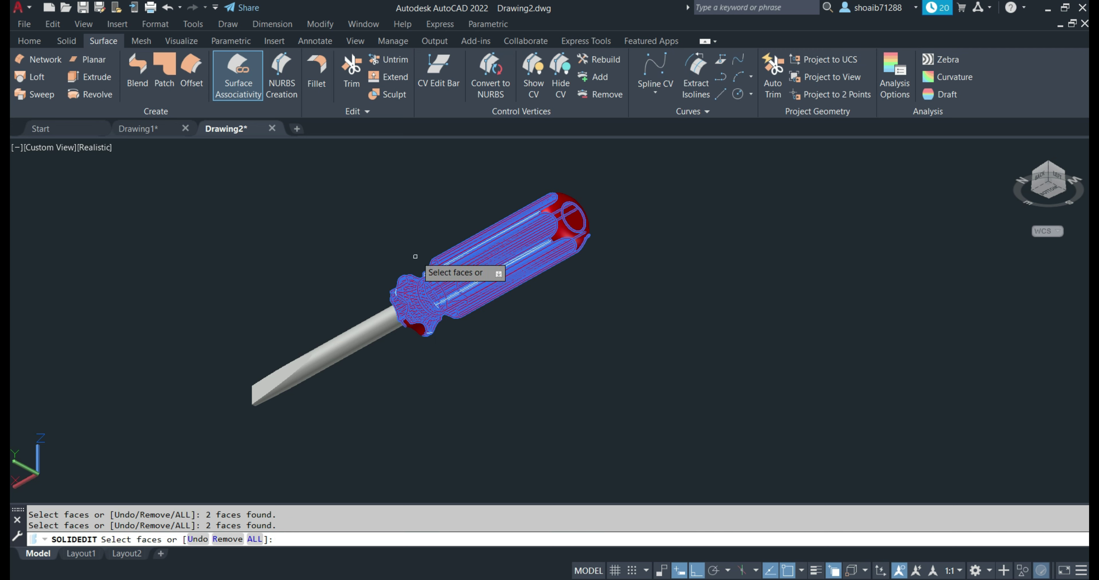
middle_click_drag(429, 277, 405, 289, "shift")
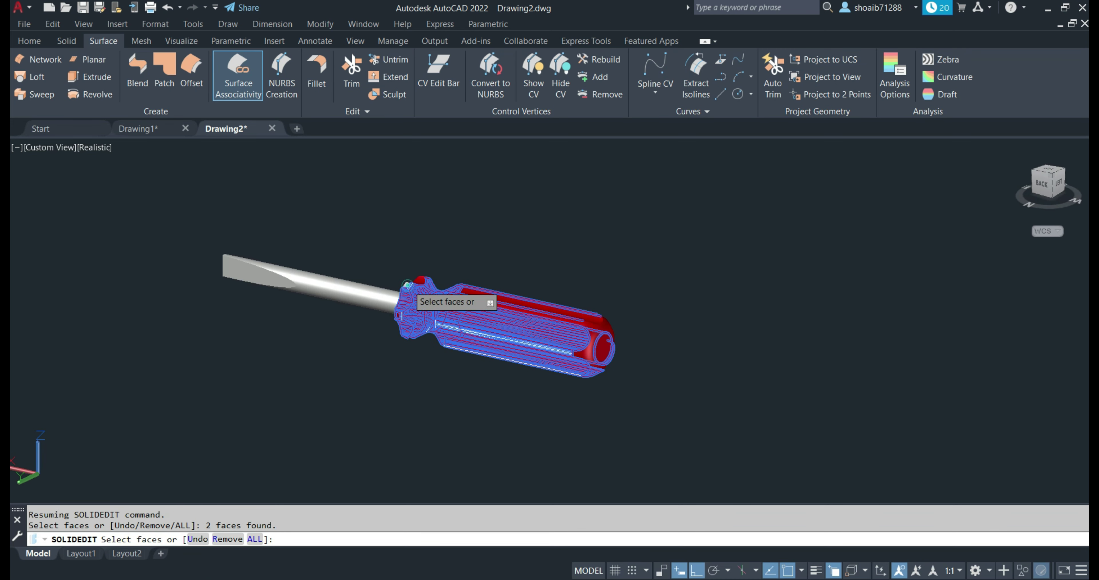
scroll(408, 283, "up", 3)
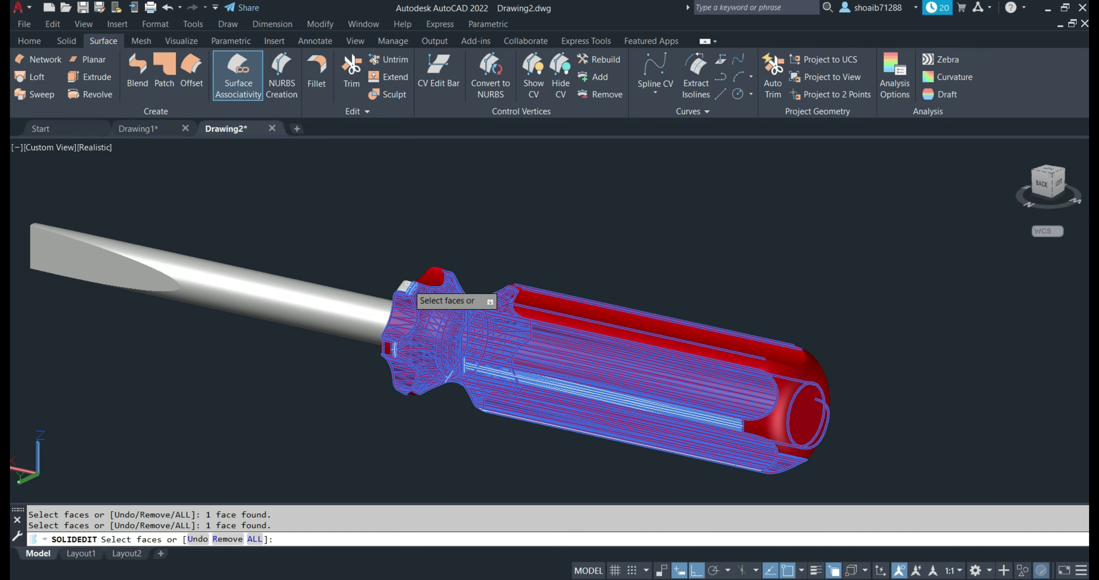
middle_click_drag(416, 304, 295, 299, "shift")
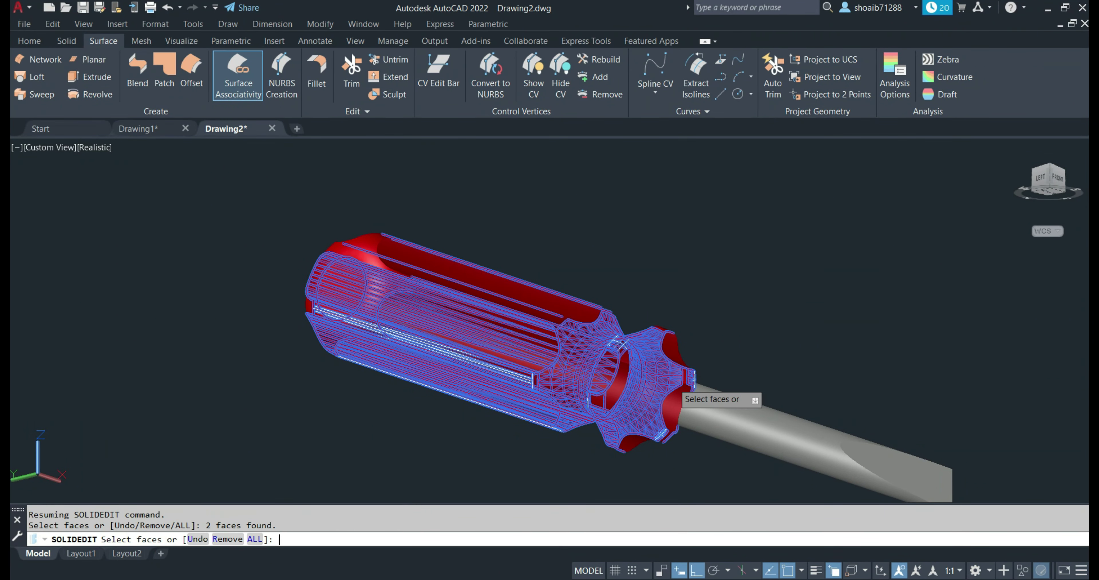
key("Return")
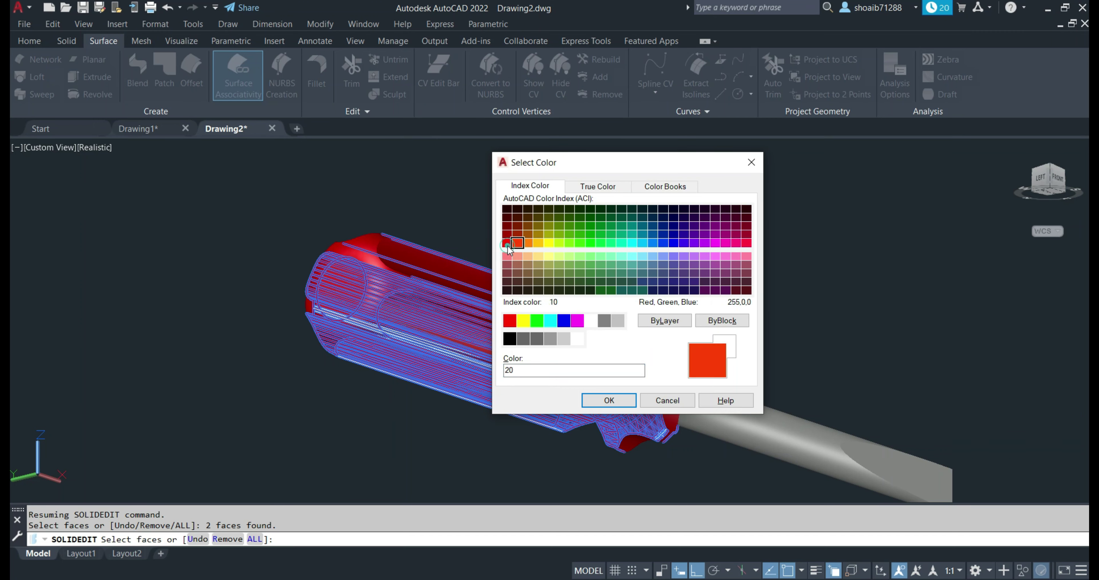
left_click(600, 401)
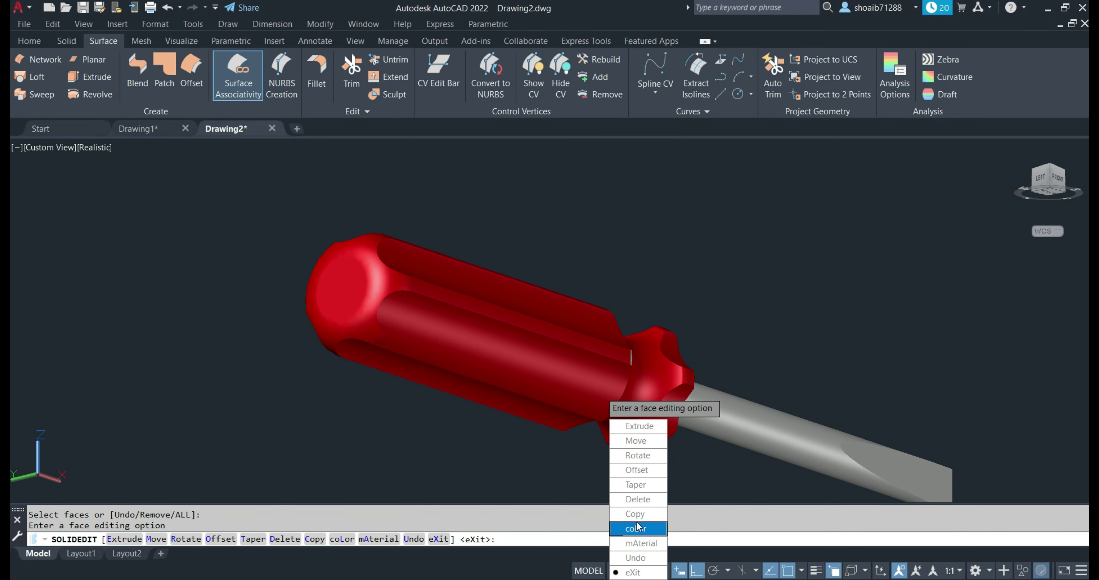
left_click(639, 529)
left_click(626, 352)
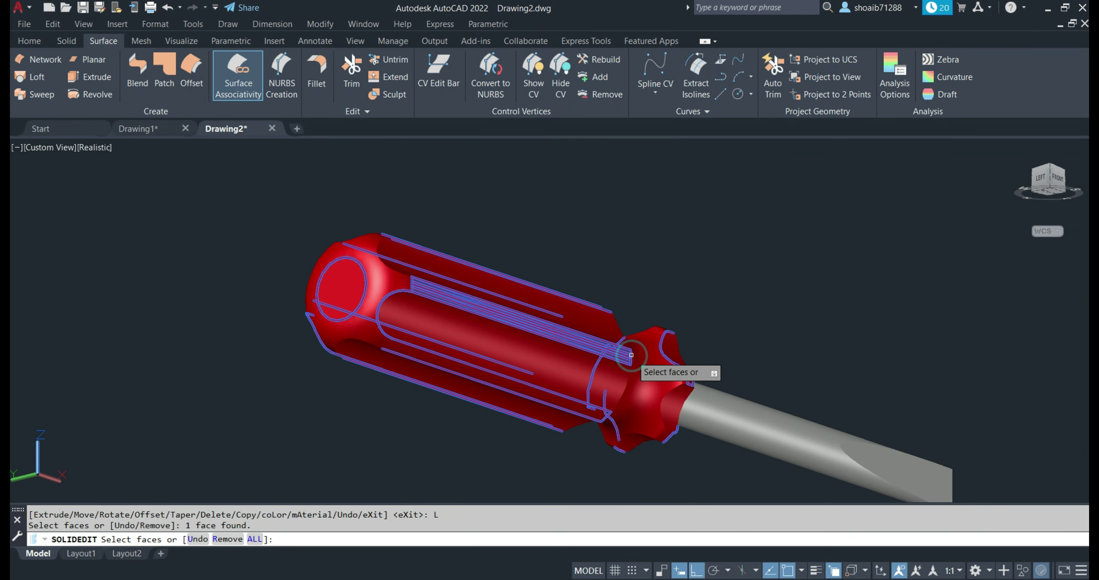
Step: Apply red index colour 10 to the picked handle face
key("Return")
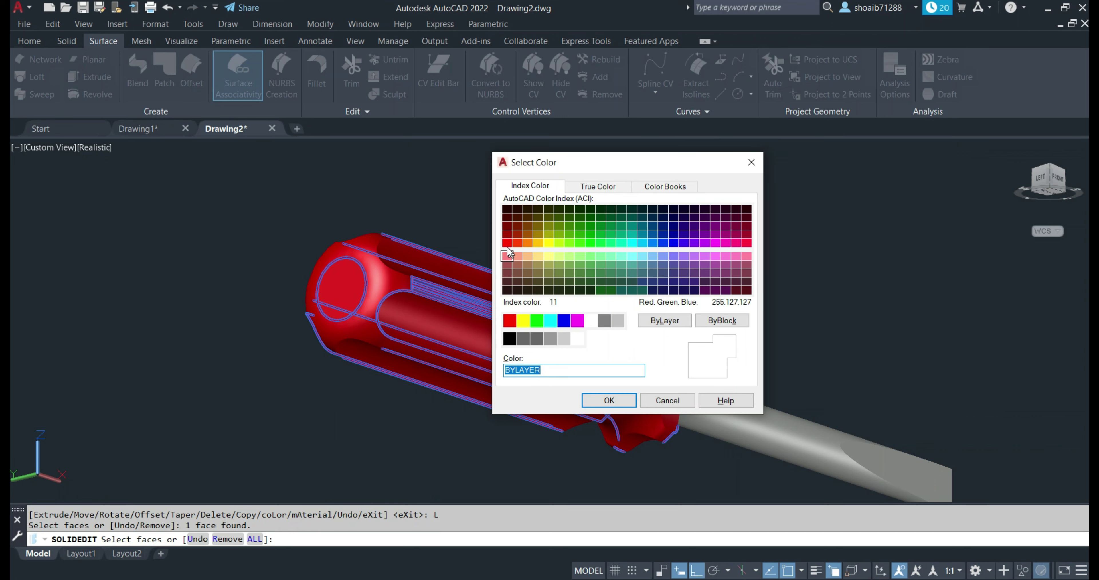
left_click(507, 243)
left_click(599, 401)
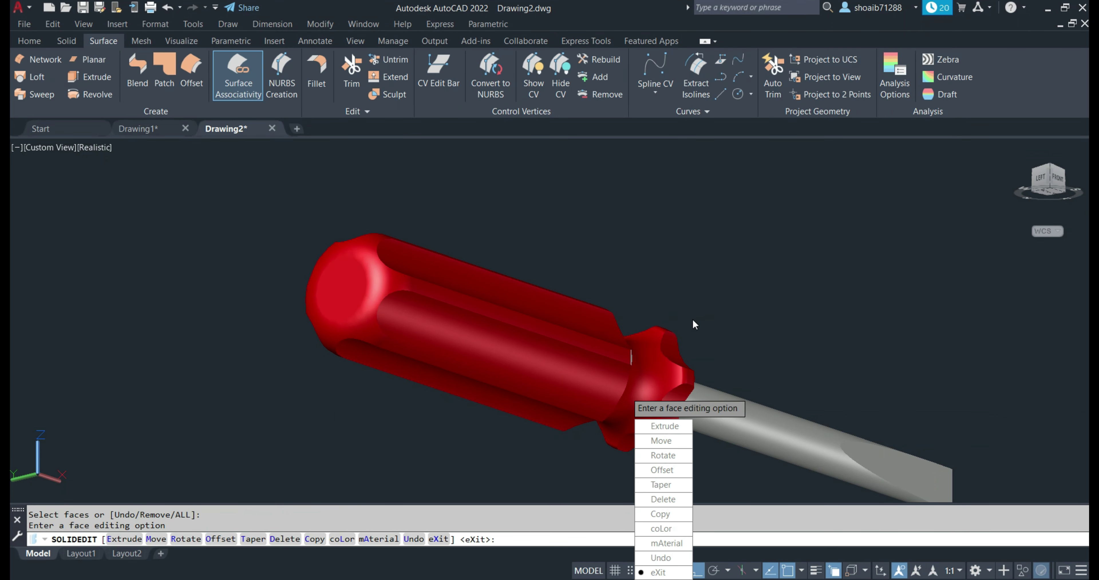
middle_click_drag(723, 315, 636, 509, "shift")
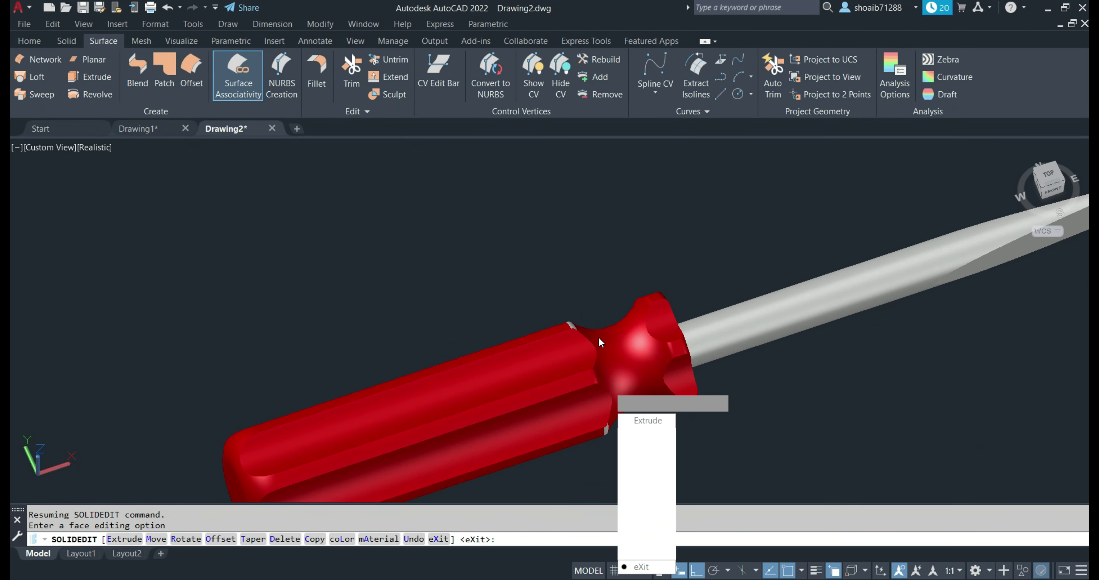
Step: Select a remaining groove face on the handle for recolouring
left_click(645, 522)
scroll(612, 430, "up", 2)
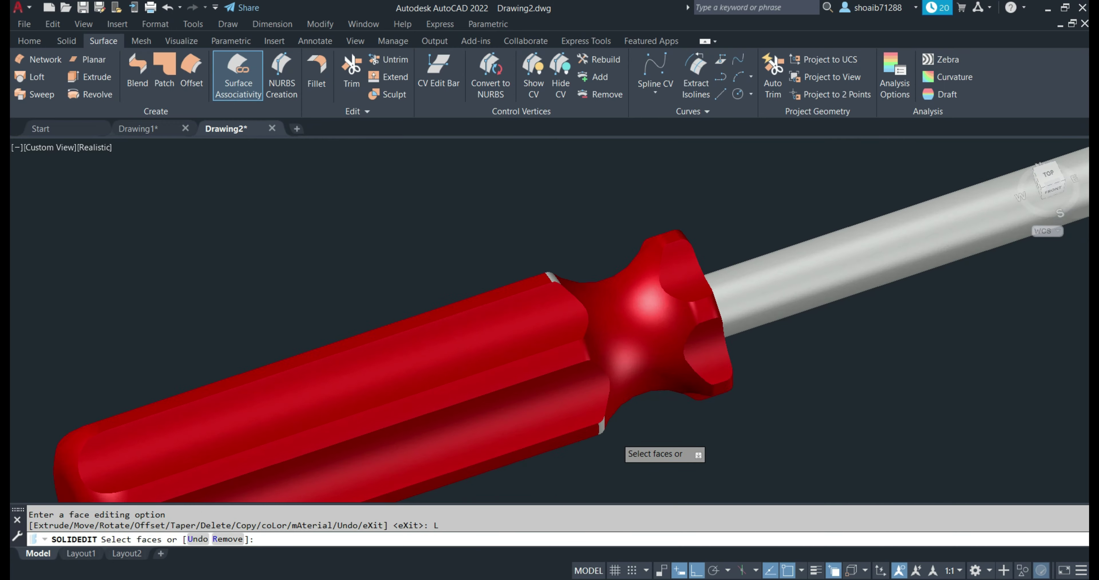
scroll(612, 431, "up", 1)
left_click(601, 425)
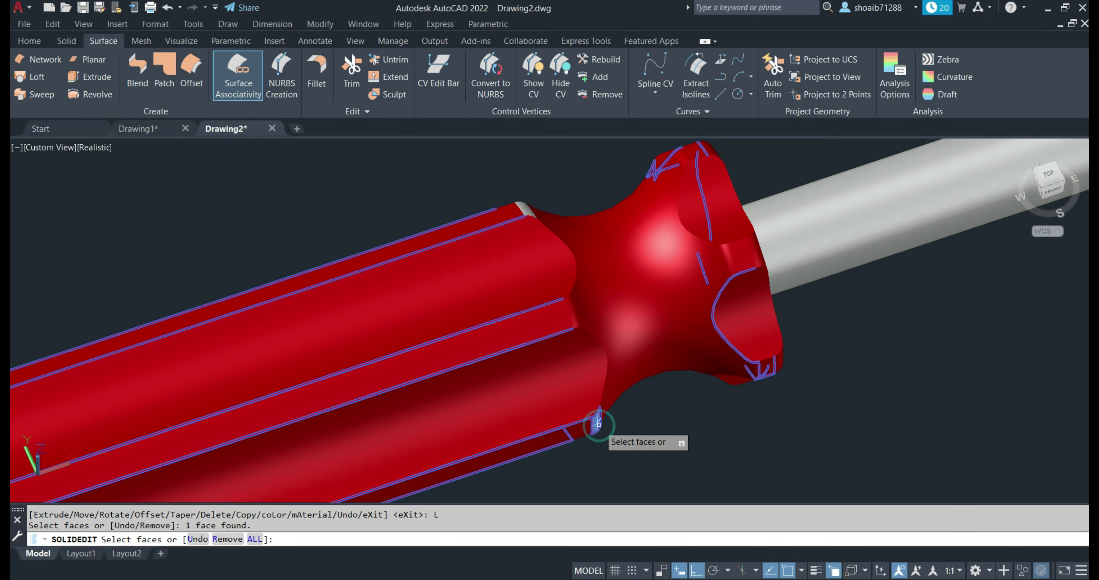
mouse_move(525, 200)
middle_mouse_down("shift")
mouse_move(545, 306)
mouse_move(545, 274)
middle_mouse_up("shift")
scroll(547, 291, "down", 2)
scroll(546, 306, "down", 2)
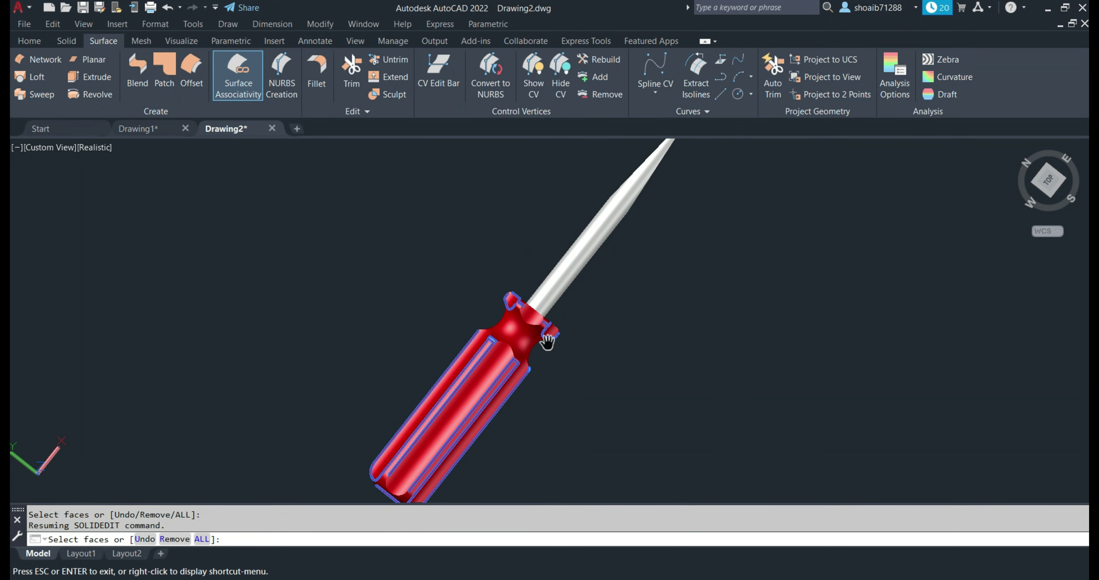
scroll(621, 339, "up", 2)
Step: Add another grey handle face and colour the selection red, index 10
mouse_move(493, 220)
middle_mouse_down("shift")
mouse_move(621, 339)
mouse_move(665, 286)
mouse_move(633, 321)
mouse_move(657, 306)
middle_mouse_up("shift")
mouse_move(653, 375)
middle_mouse_down("shift")
mouse_move(729, 248)
mouse_move(608, 319)
middle_mouse_up("shift")
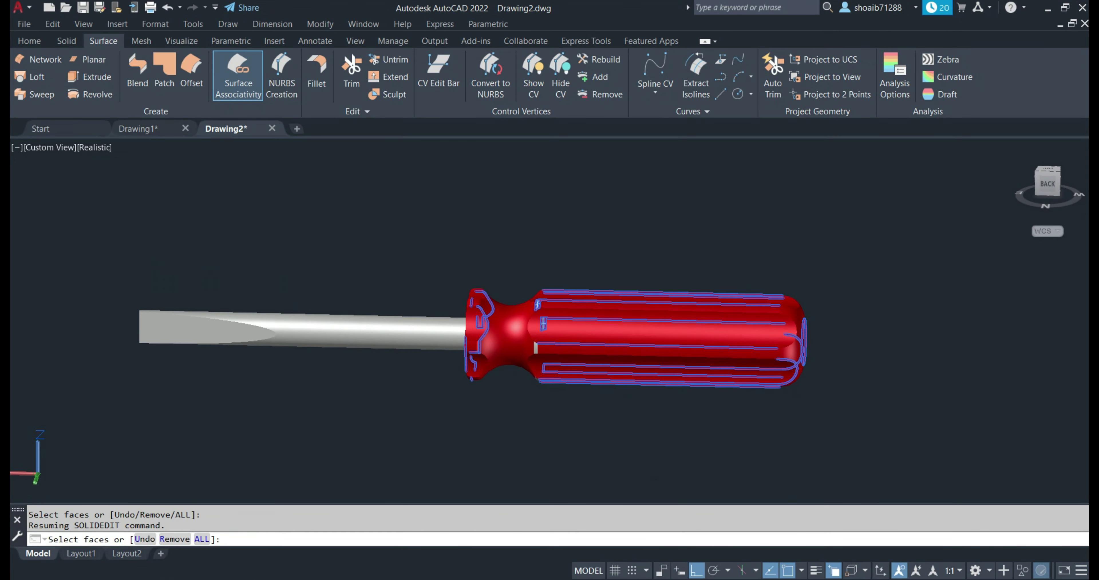
scroll(535, 347, "up", 3)
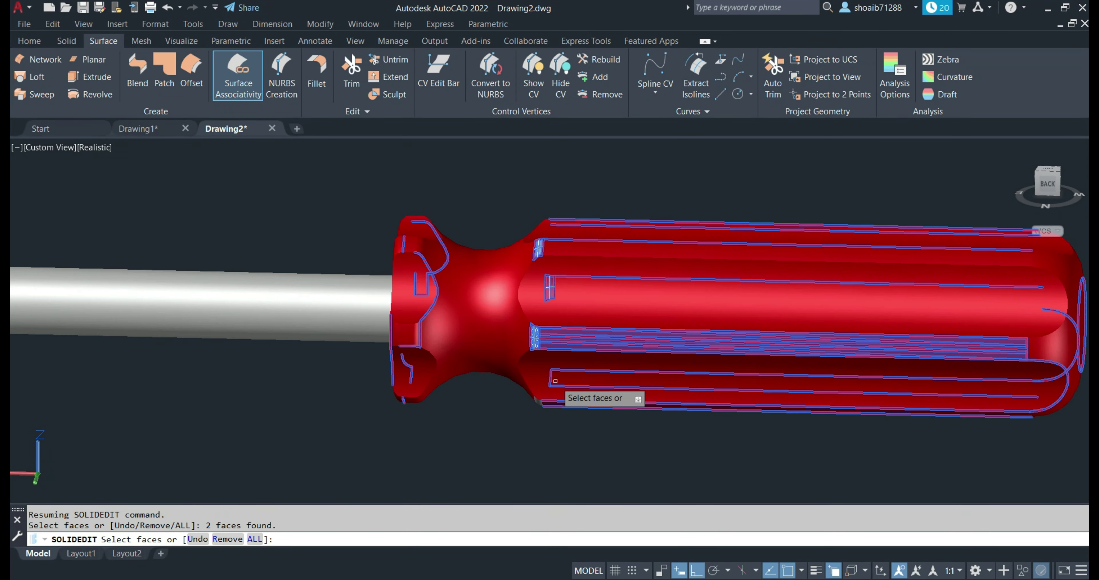
middle_click_drag(555, 389, 552, 297, "shift")
left_click(546, 331)
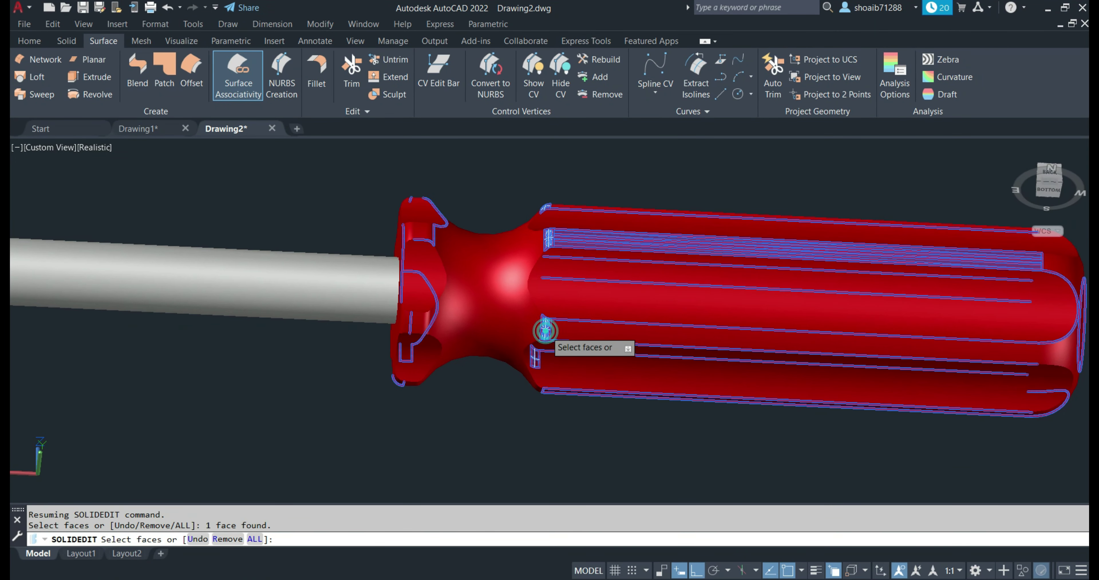
middle_click_drag(545, 324, 540, 360, "shift")
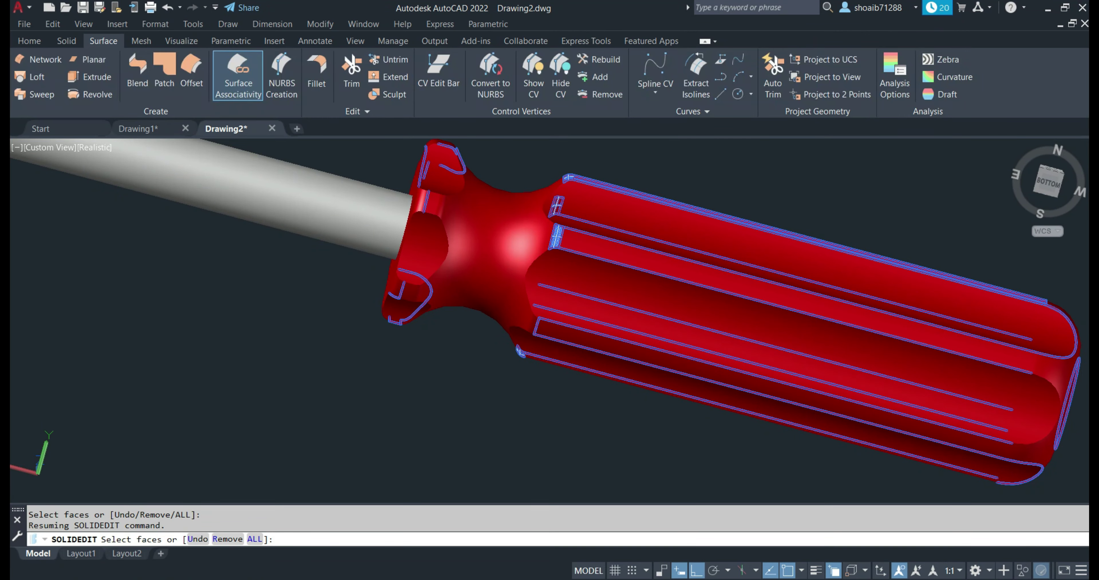
key("Return")
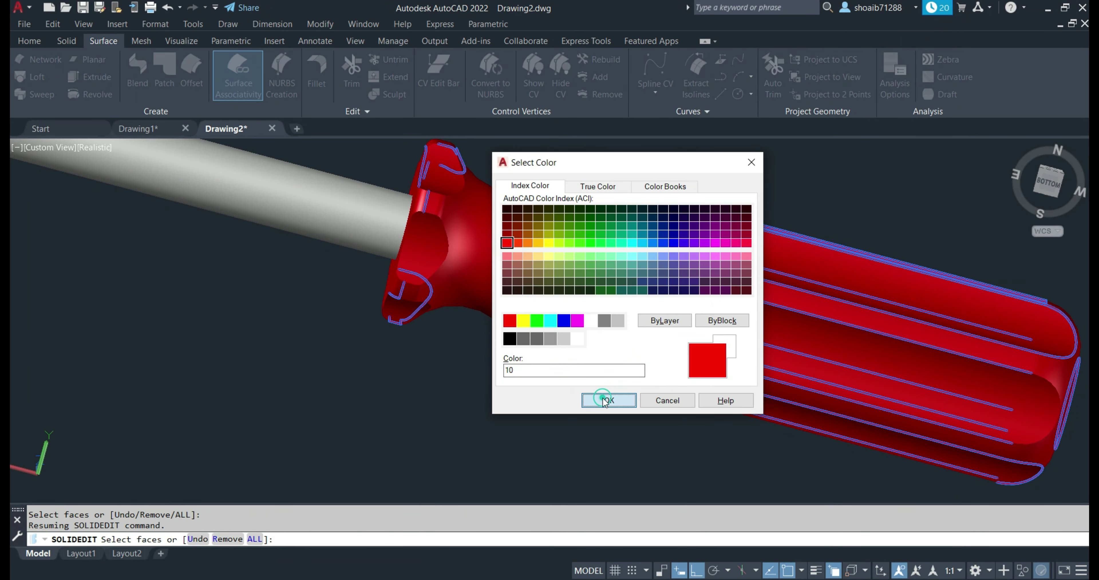
left_click(605, 400)
scroll(593, 400, "down", 4)
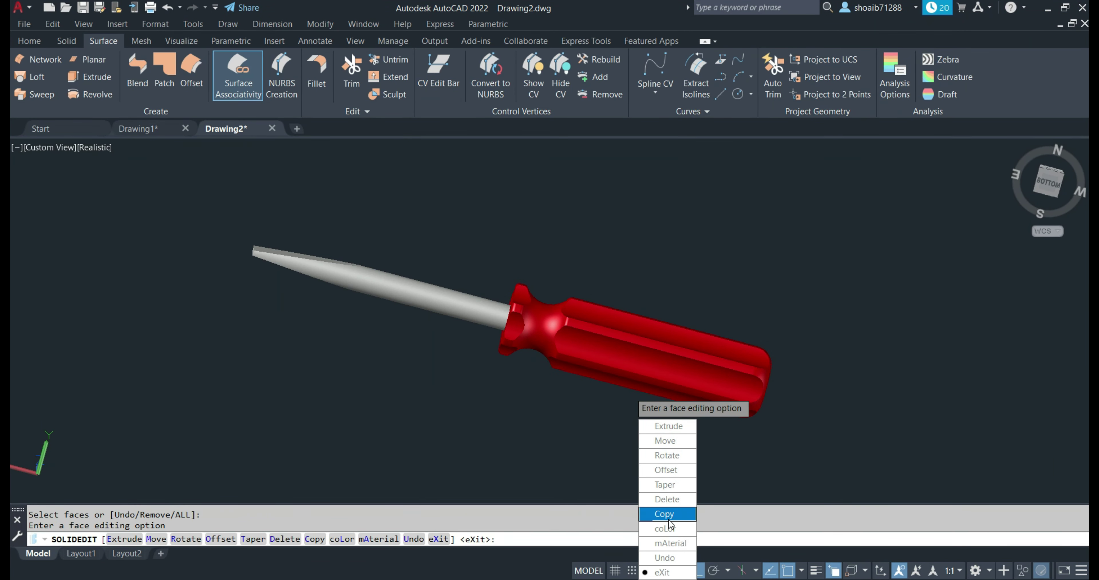
Step: Colour the shaft dark with index 29 and end face editing
left_click(665, 528)
left_click(430, 304)
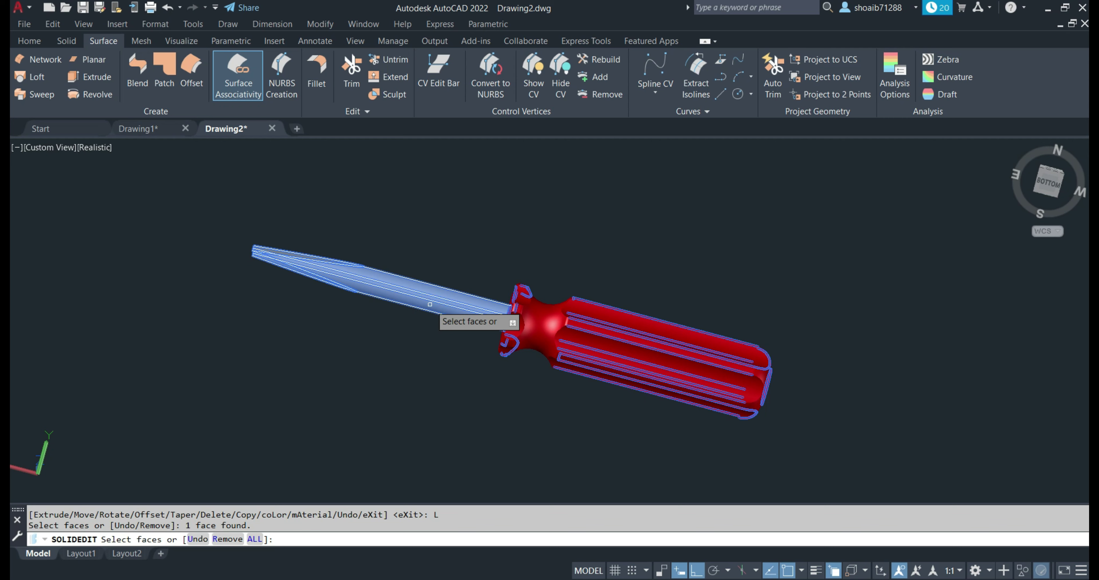
key("Return")
left_click(517, 290)
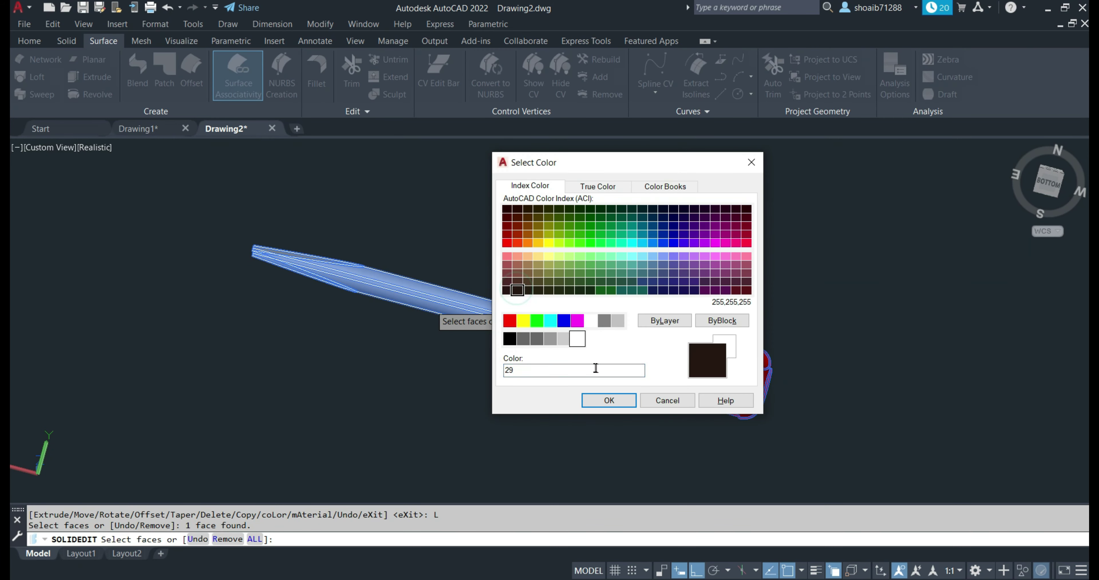
left_click(607, 401)
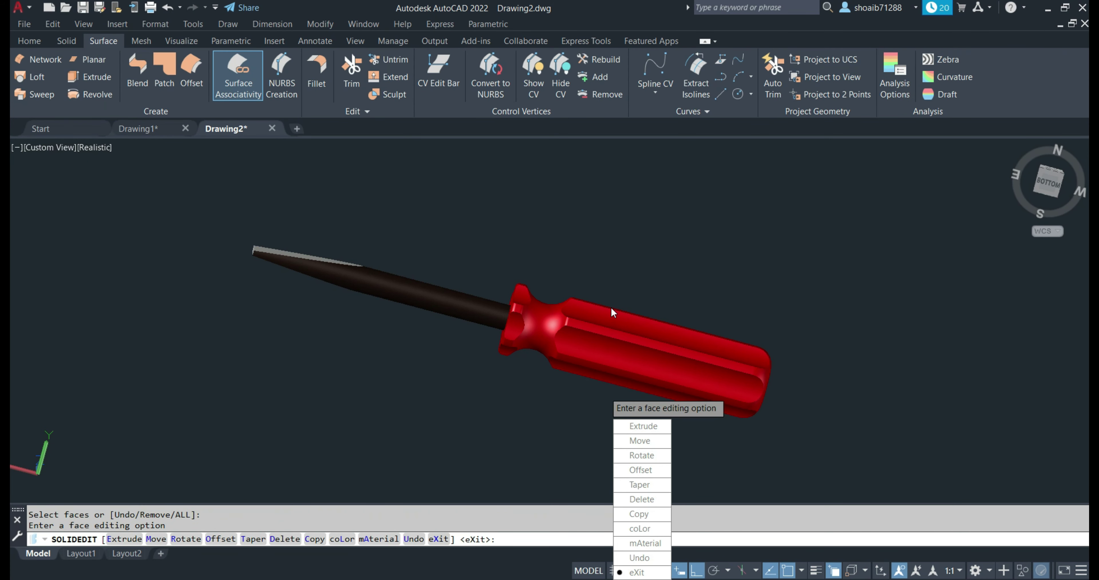
key("Escape")
mouse_move(611, 262)
middle_mouse_down("shift")
mouse_move(574, 395)
mouse_move(591, 383)
middle_mouse_up("shift")
scroll(591, 383, "up", 2)
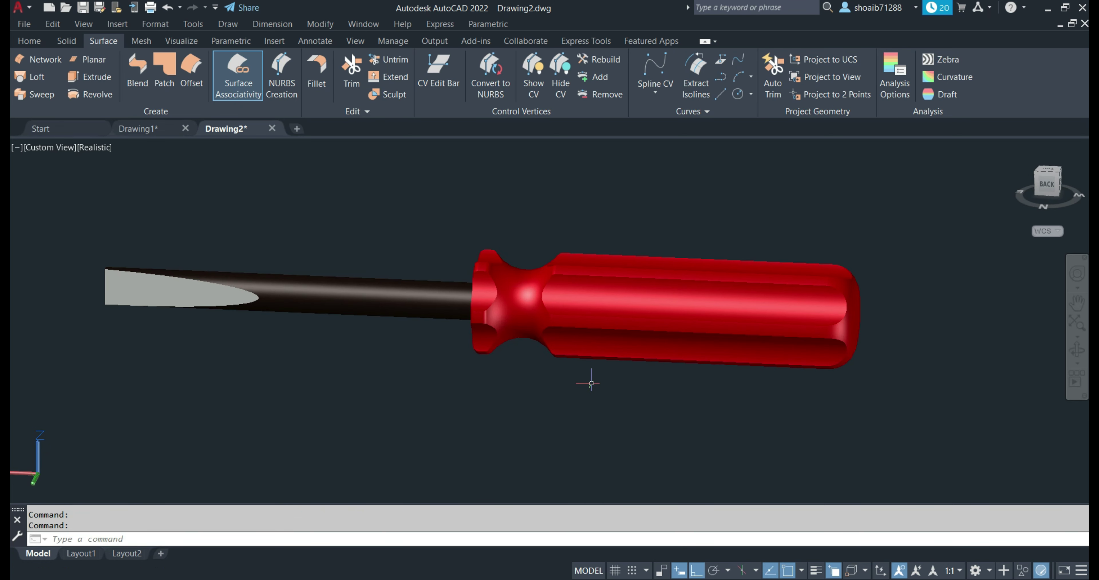
Step: Set the finished screwdriver spinning with a continuous 3D orbit
middle_click_drag(591, 383, 634, 361, "shift")
type("3dcirbut")
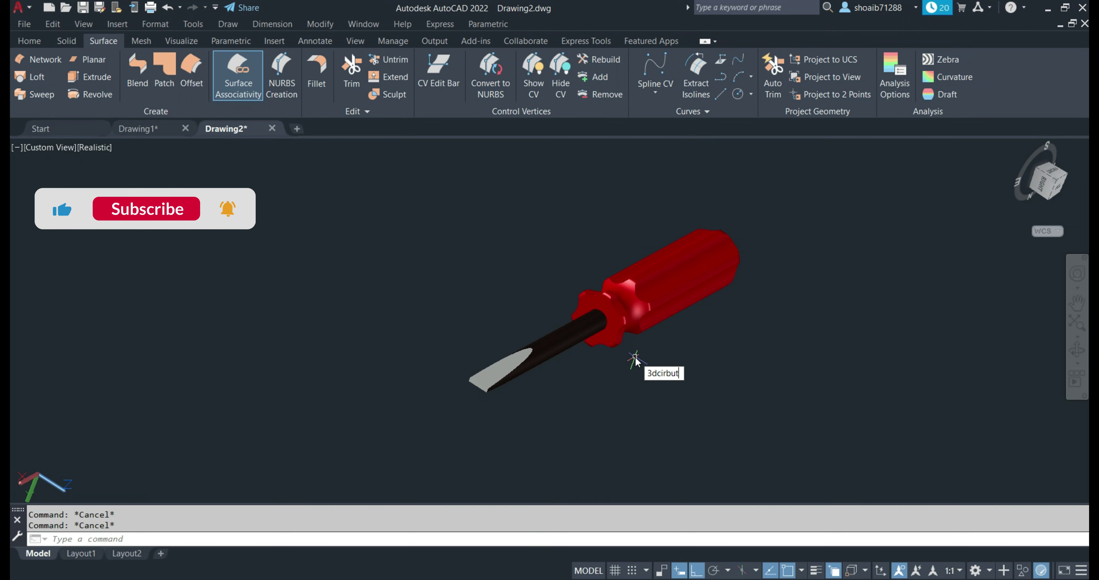
key("BackSpace")
key("BackSpace")
key("BackSpace")
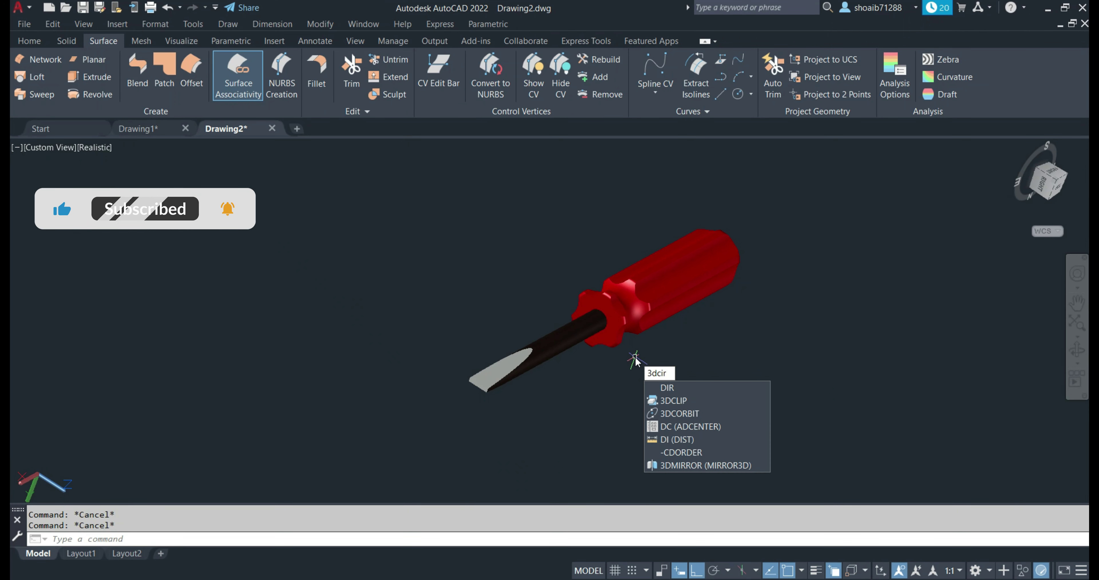
key("BackSpace")
key("BackSpace")
type("orbit")
key("Return")
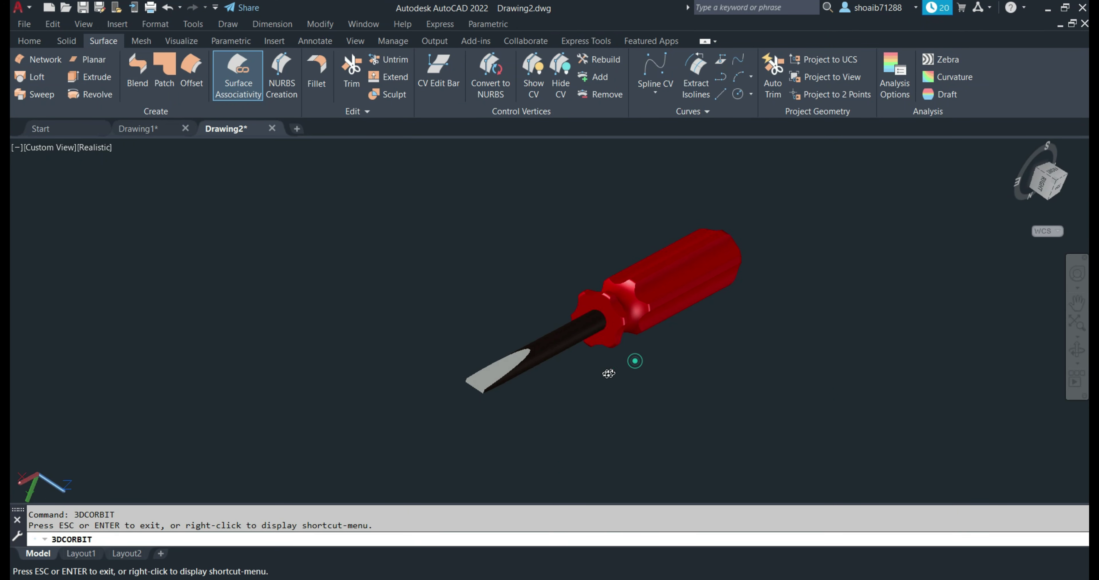
left_click_drag(633, 363, 741, 368)
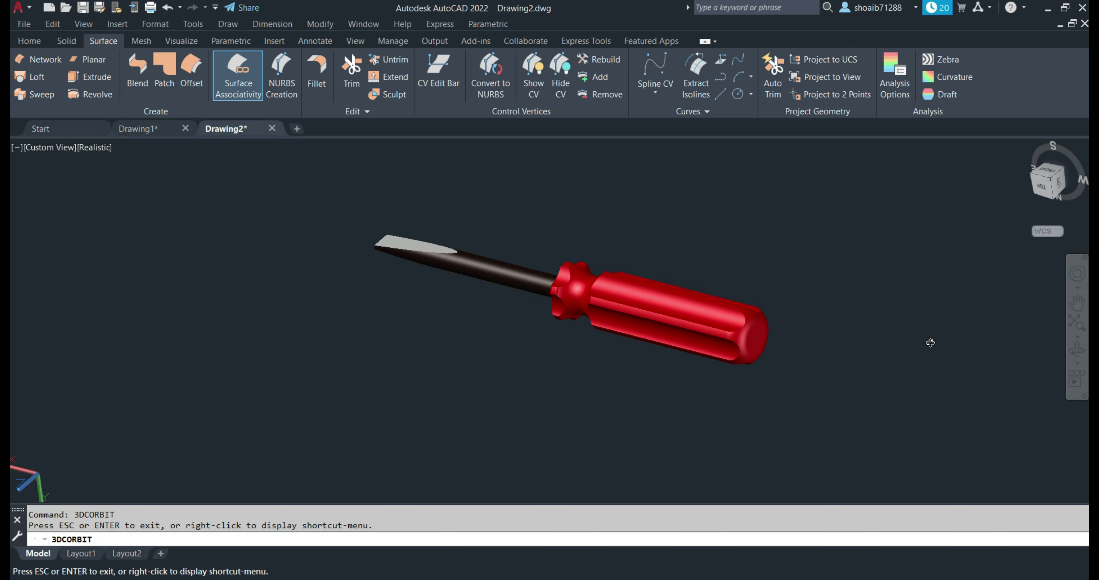